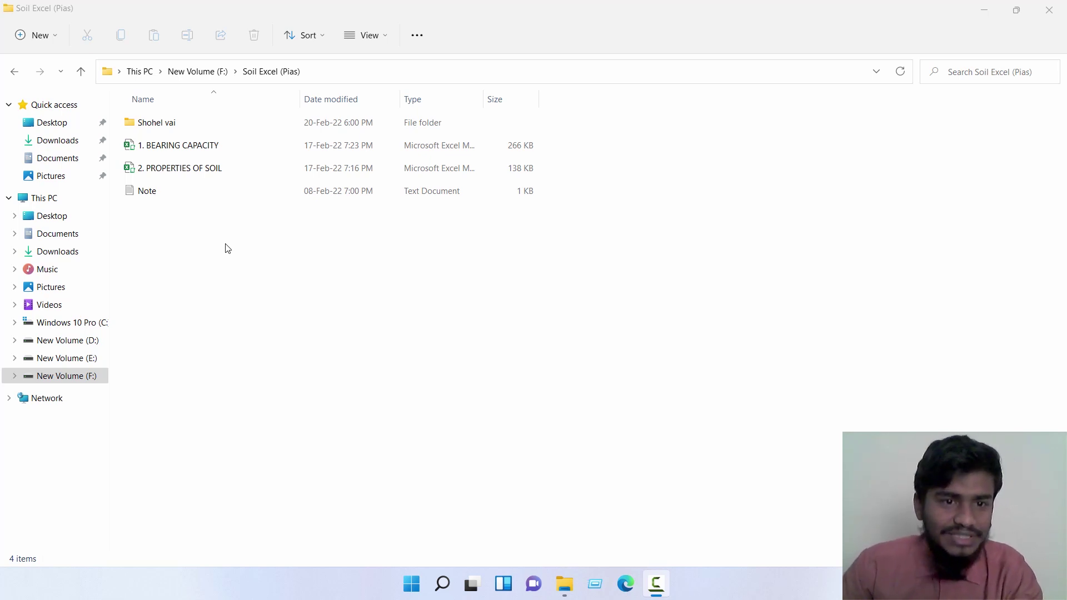
- Open the 1. BEARING CAPACITY workbook and look over the report fields on the INFO sheet and the Shallow sheet
double_click(180, 146)
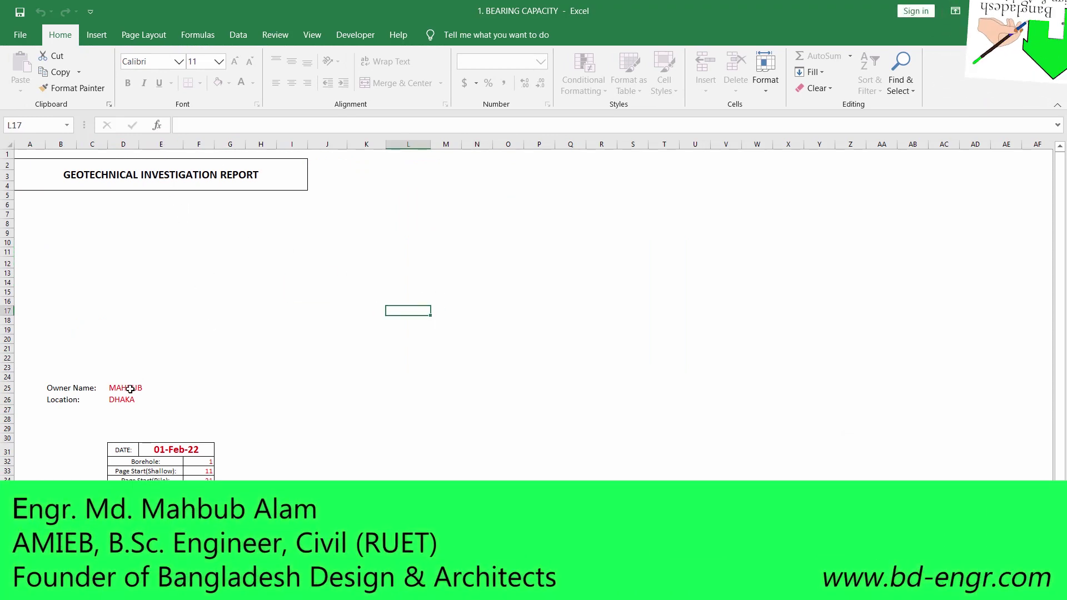
left_click(135, 387)
left_click(134, 400)
scroll(274, 362, "down", 1)
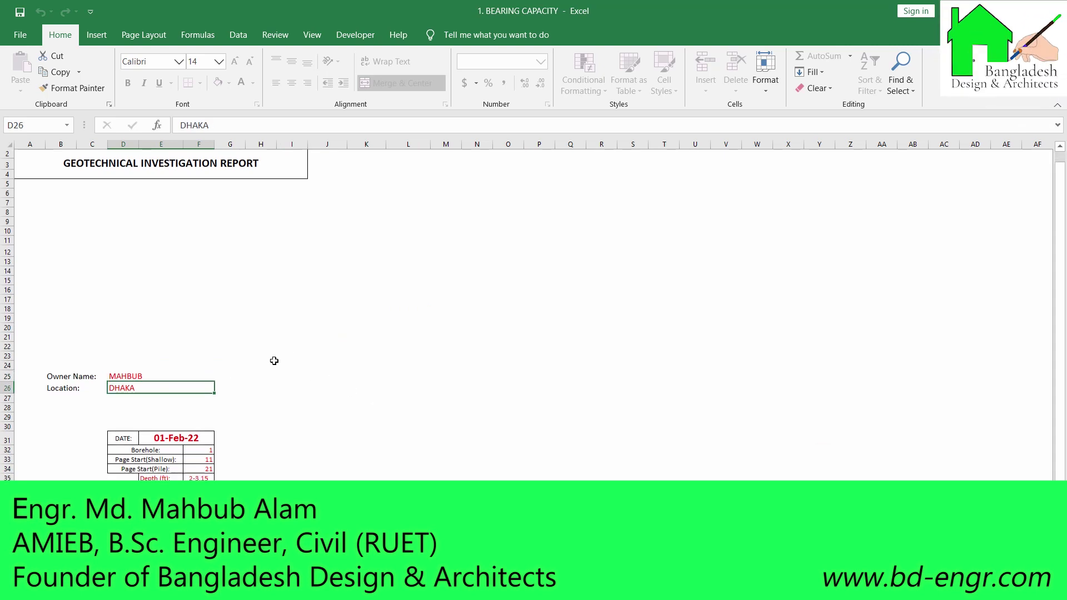
left_click(178, 419)
left_click(208, 432)
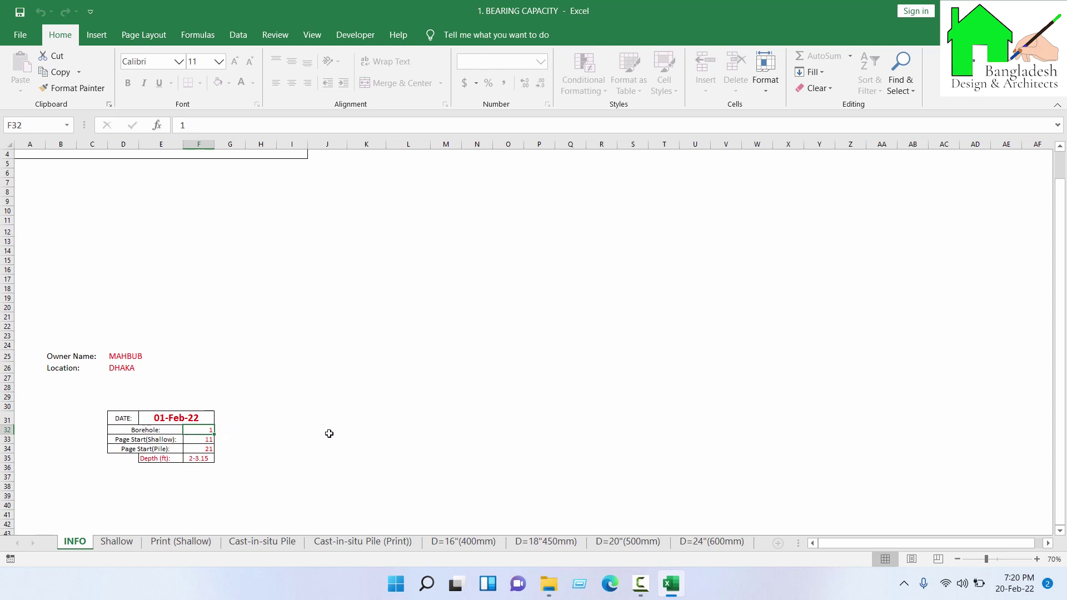
left_click(329, 433)
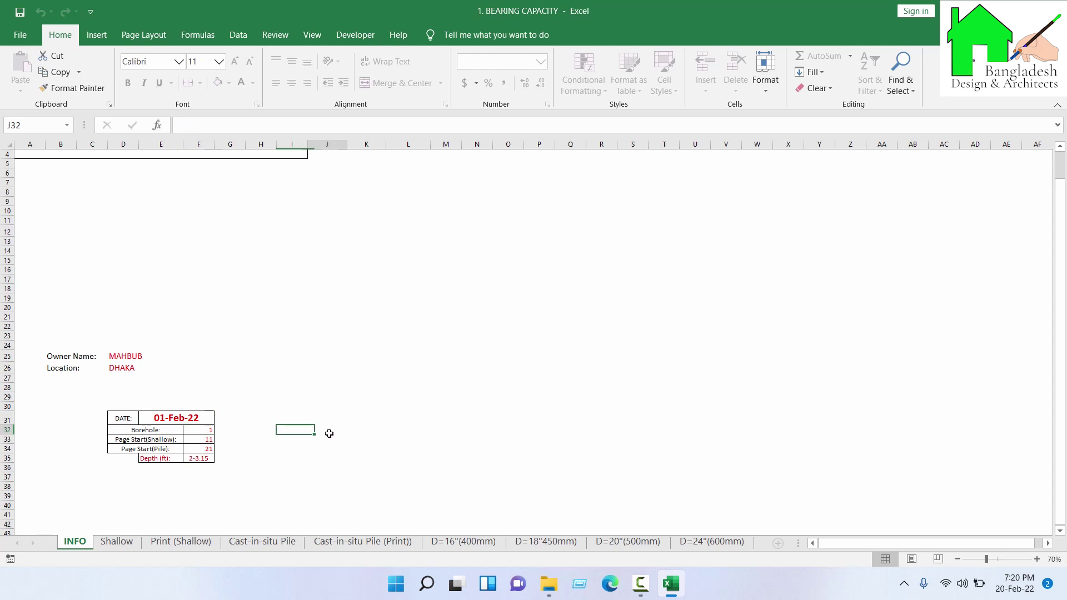
left_click(118, 542)
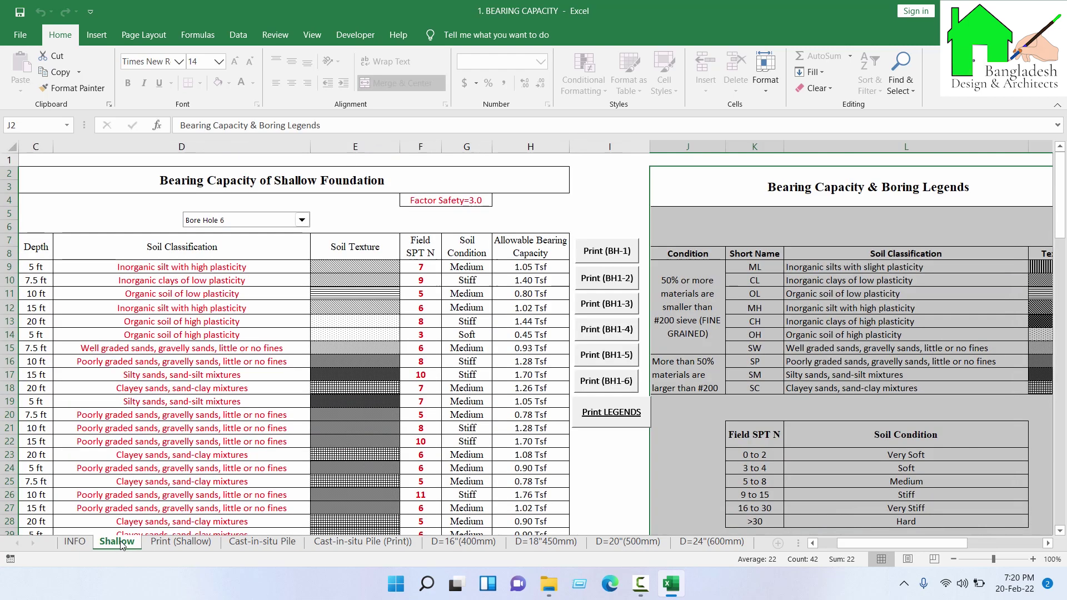
left_click(75, 542)
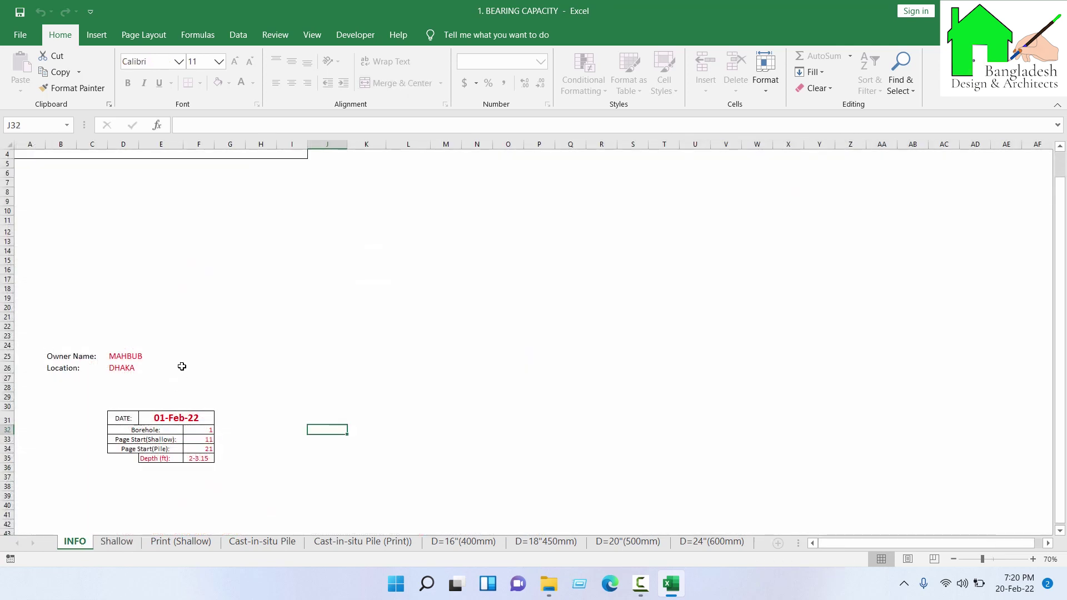
- Replace the owner name on the INFO sheet and set the location to Mirpur
left_click(138, 355)
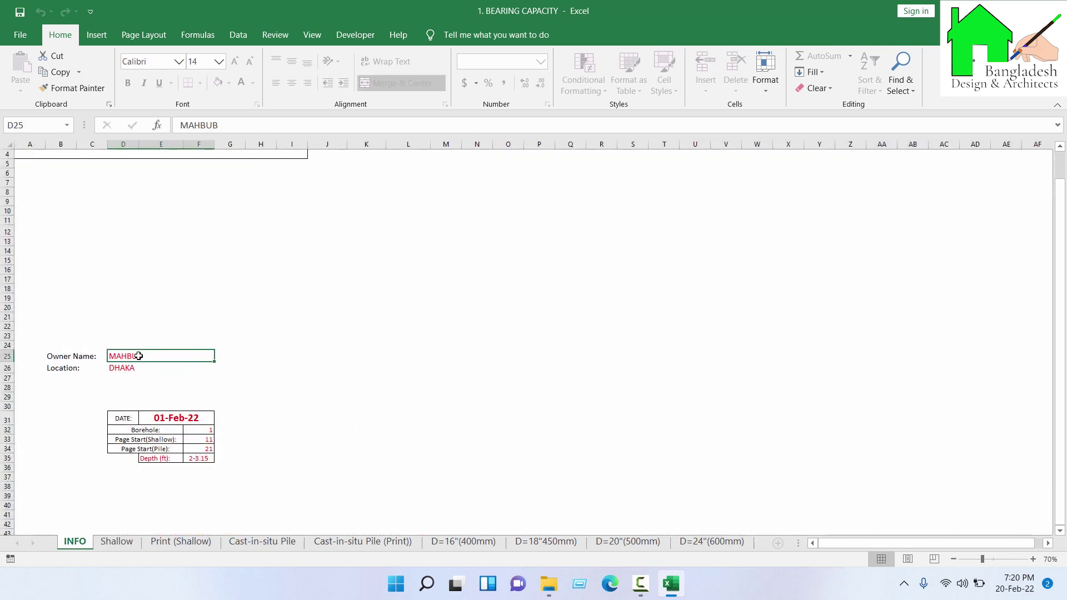
type("M")
key("Return")
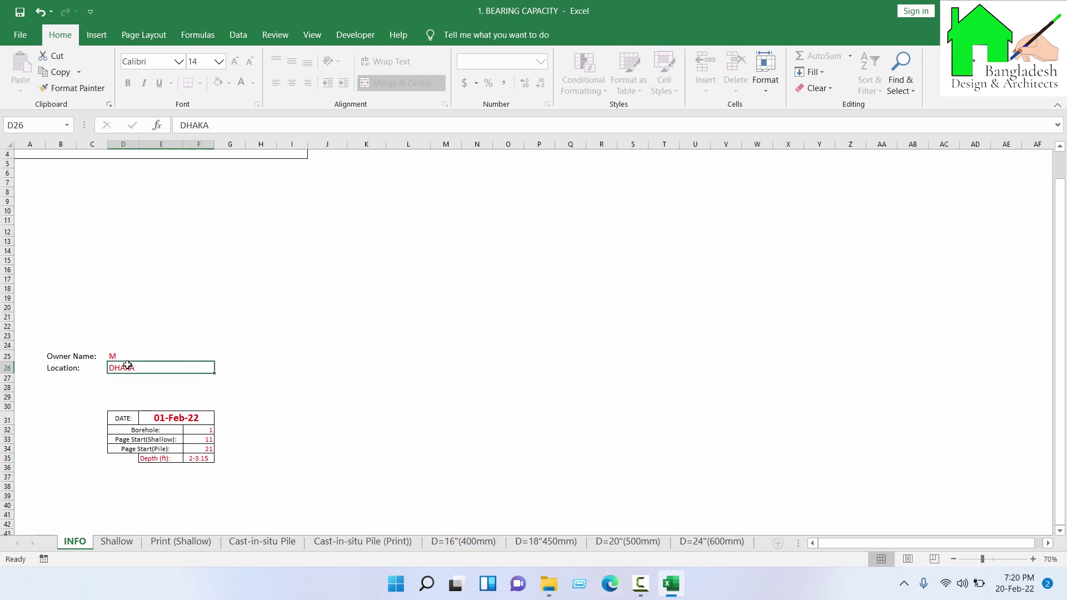
type("Mirpur")
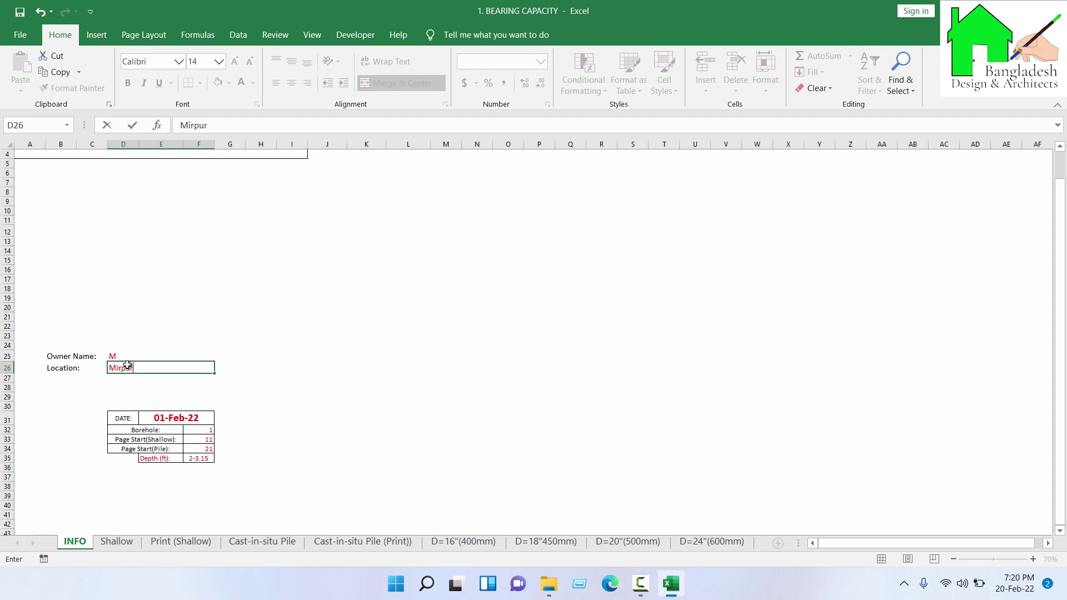
key("Return")
- Set the report date to 2/2/22 and the borehole value to 2 on the INFO sheet
left_click(196, 412)
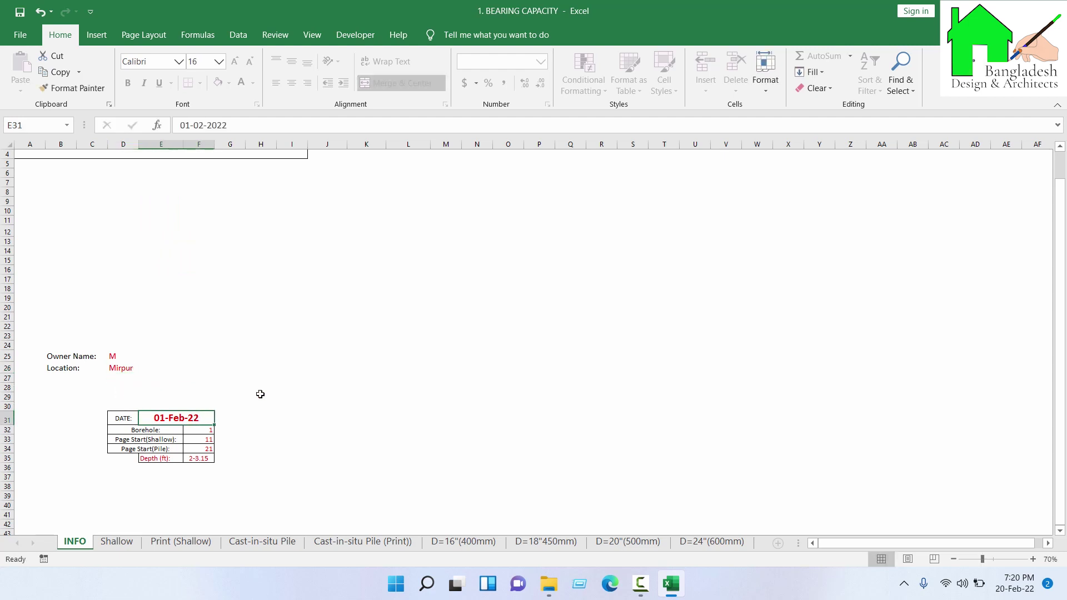
type("2")
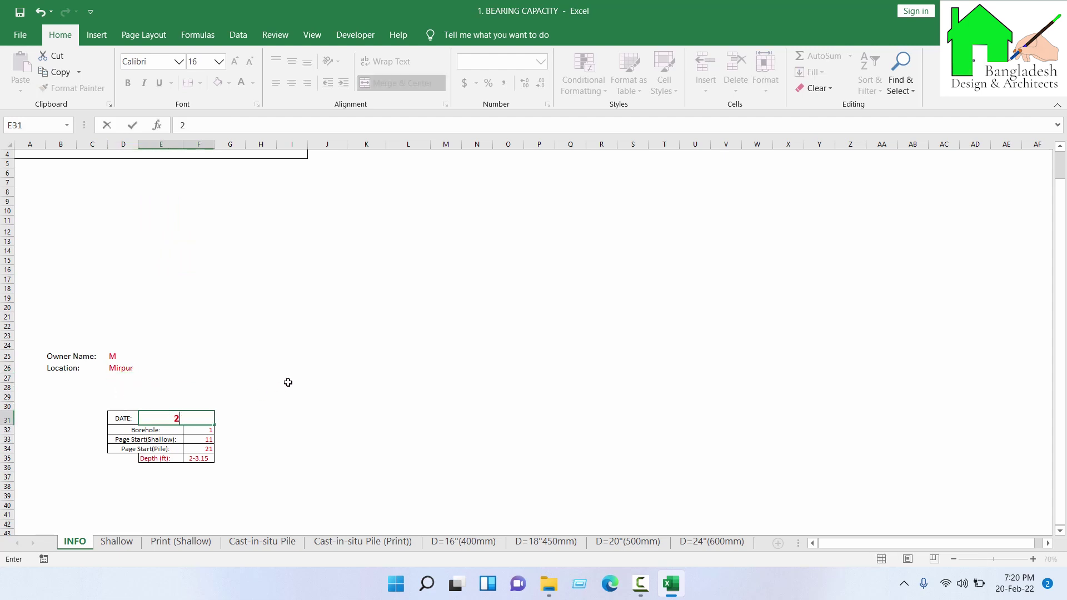
type("/2/22")
key("Return")
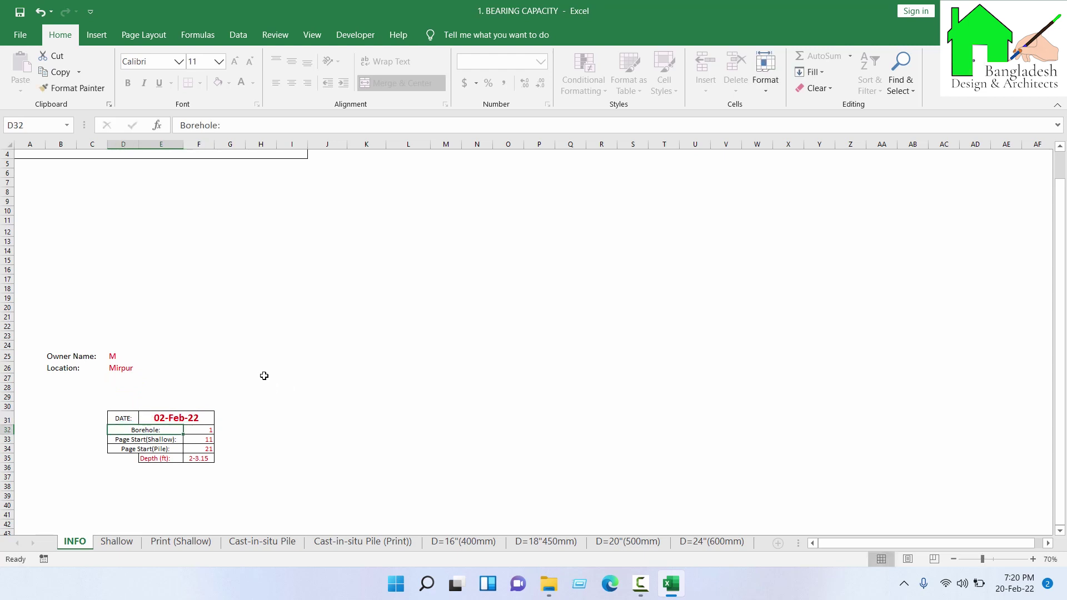
left_click(212, 431)
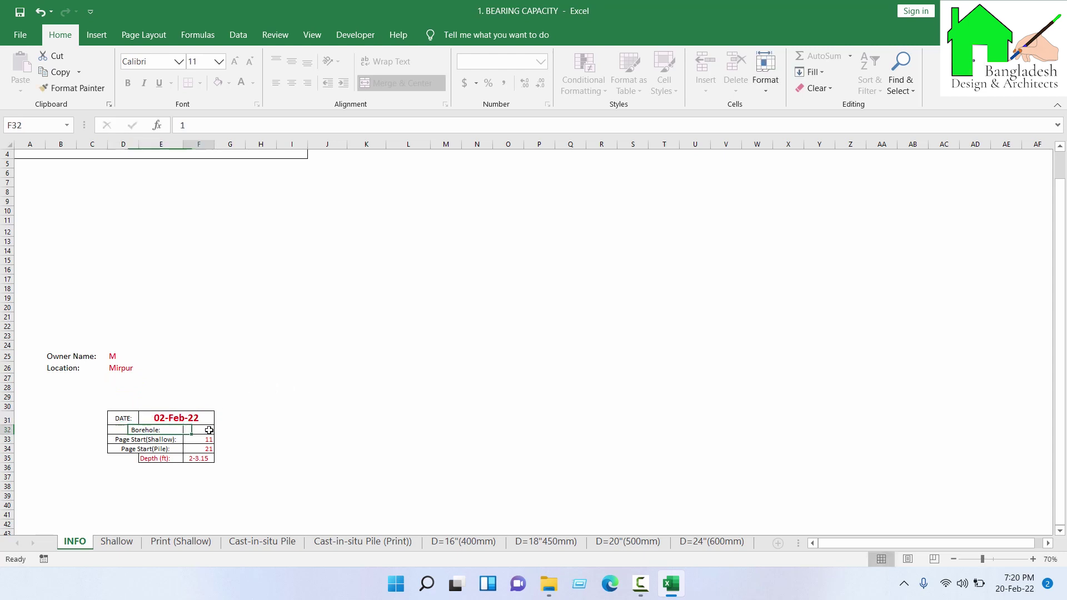
type("2")
left_click(270, 417)
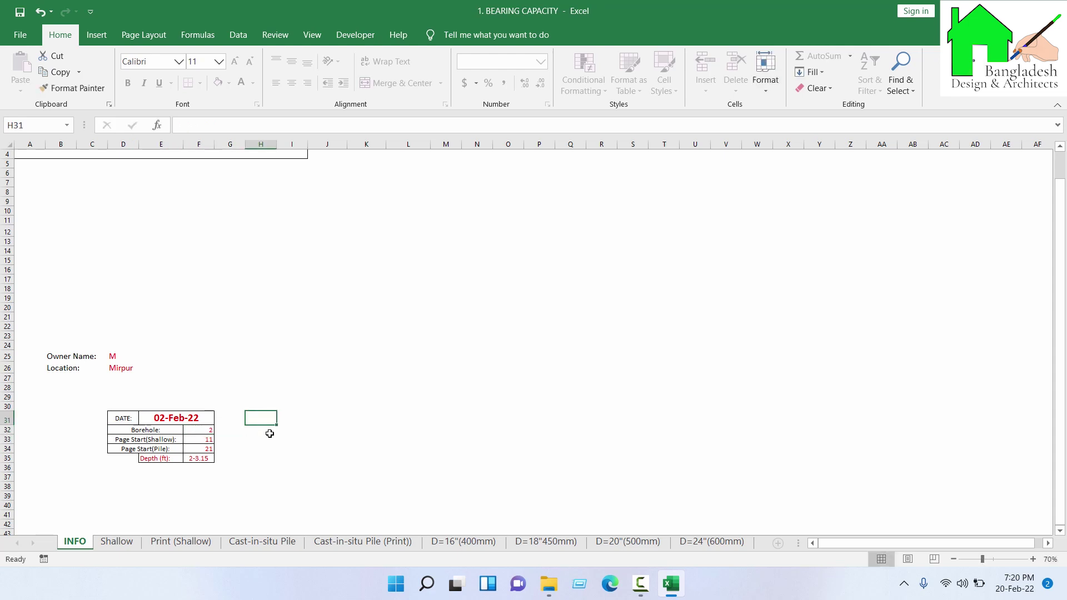
- Review the shallow foundation bearing capacity table and the boring legends on the Shallow sheet
left_click(116, 542)
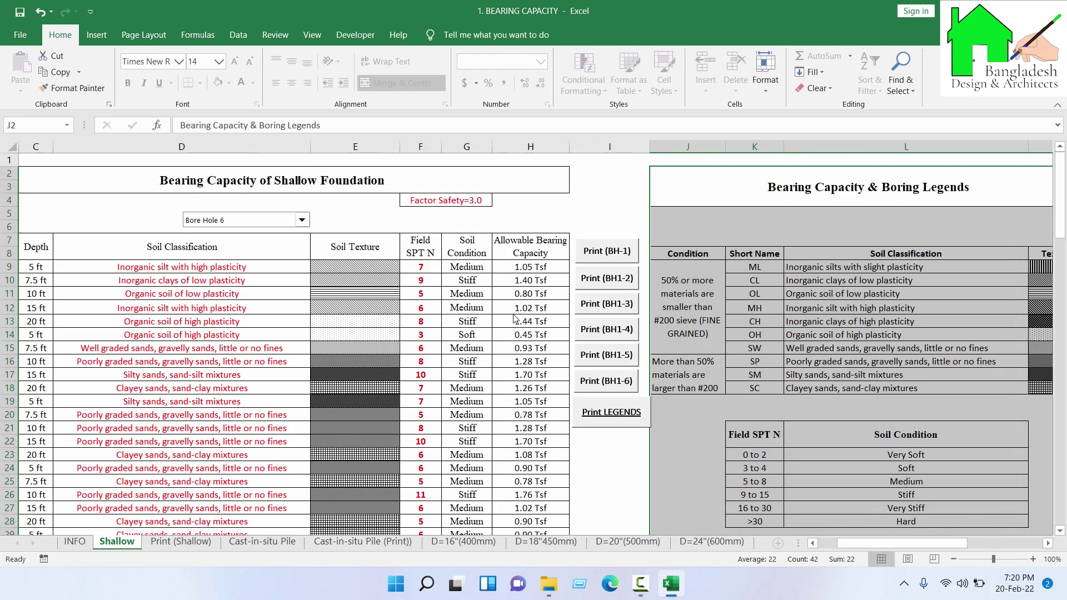
scroll(703, 312, "down", 2)
left_click(667, 396)
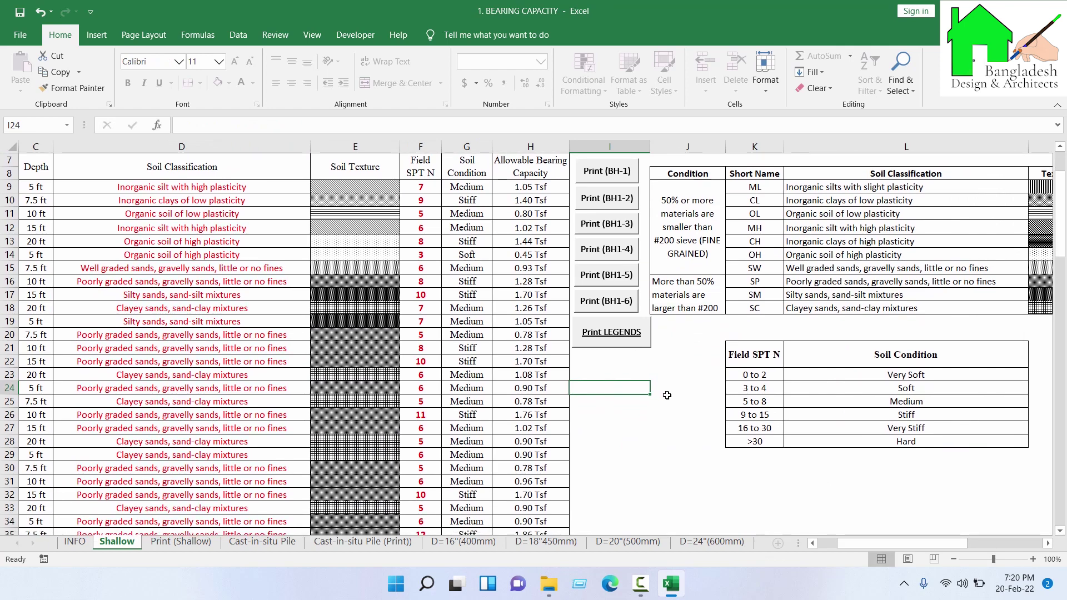
scroll(668, 395, "down", 1)
scroll(667, 396, "down", 1)
scroll(667, 395, "up", 2)
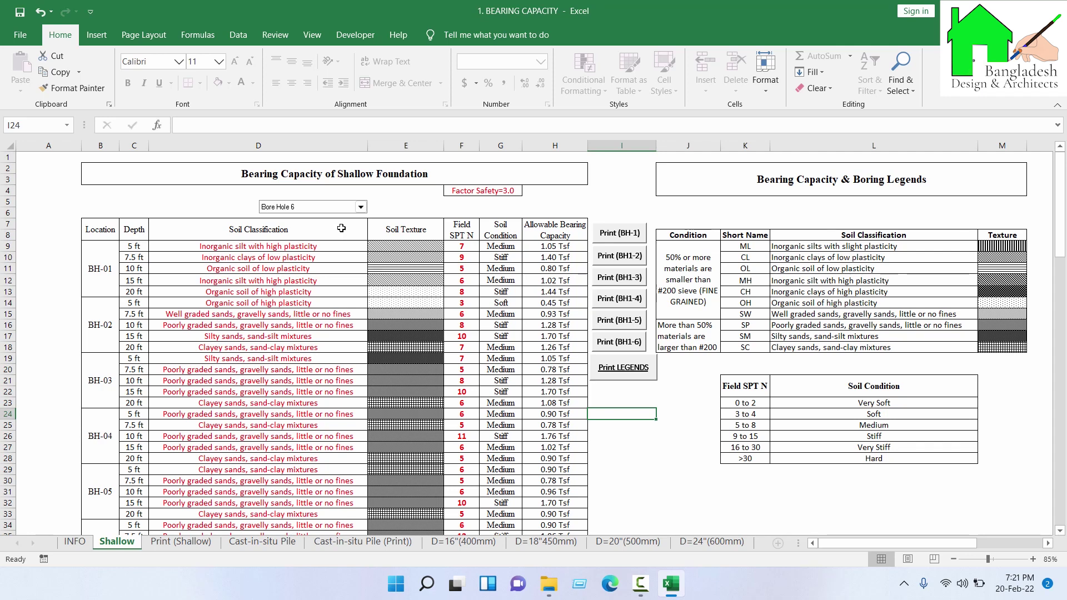
- Try the bore hole selector above the shallow foundation table with Bore Hole 1, Bore Hole 2 and Bore Hole 4
left_click(341, 208)
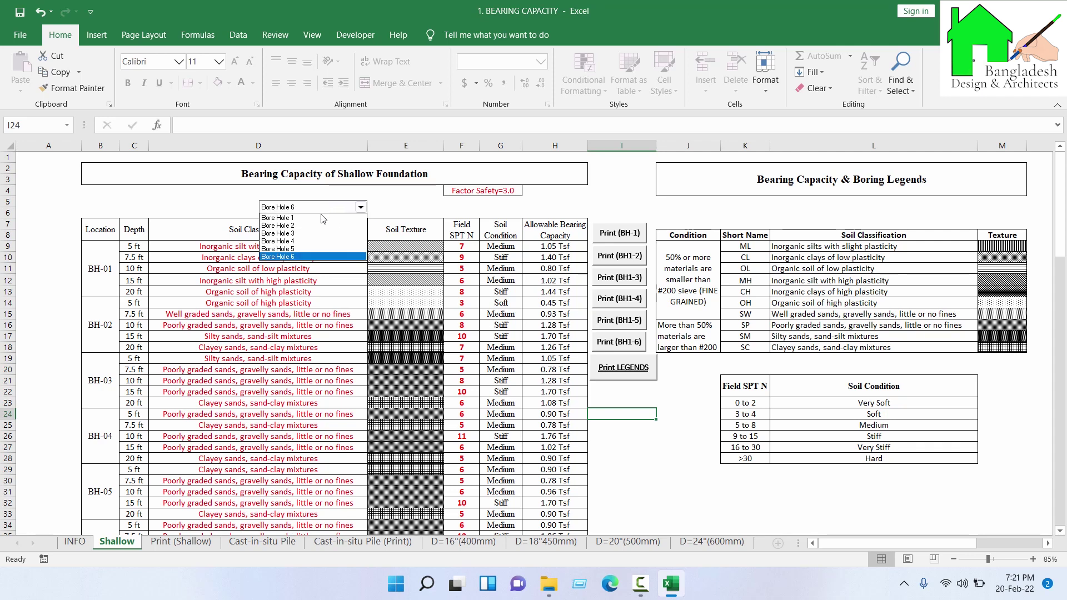
left_click(323, 218)
left_click(333, 212)
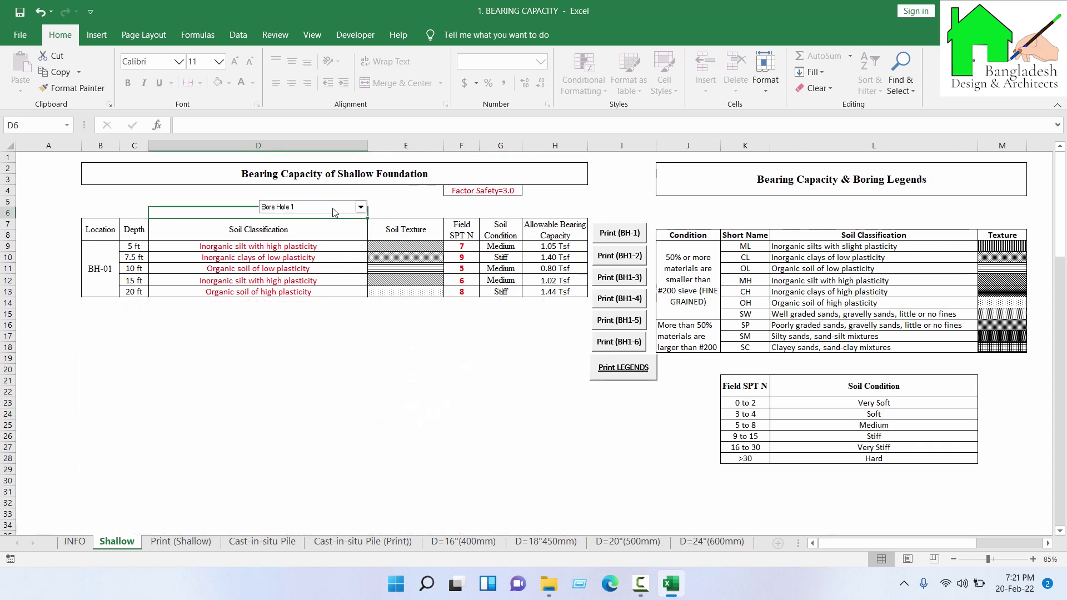
left_click(333, 212)
left_click(311, 225)
left_click(309, 206)
left_click(307, 248)
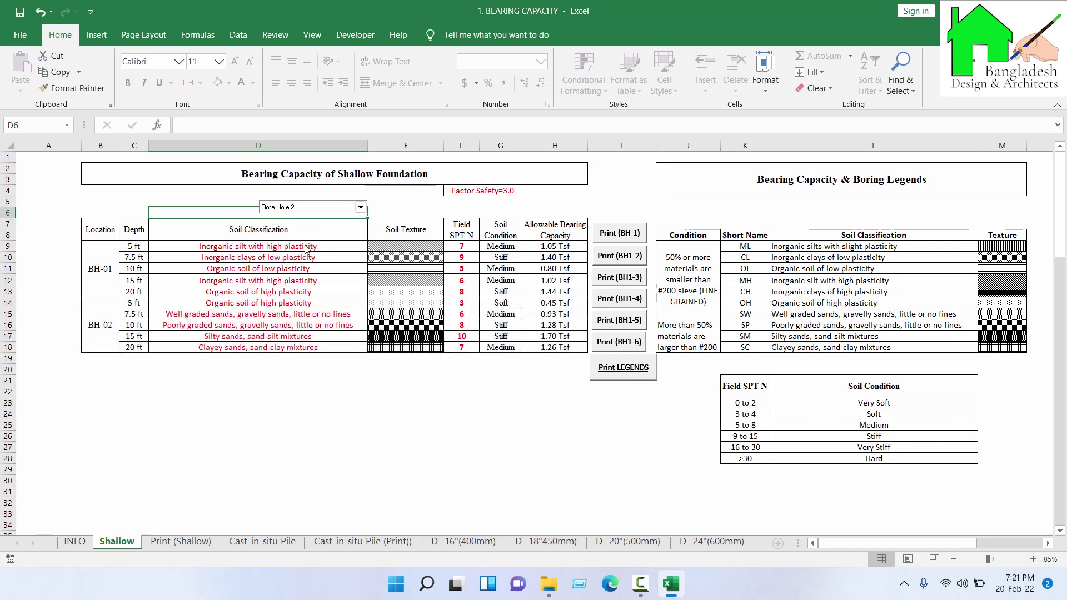
left_click(607, 424)
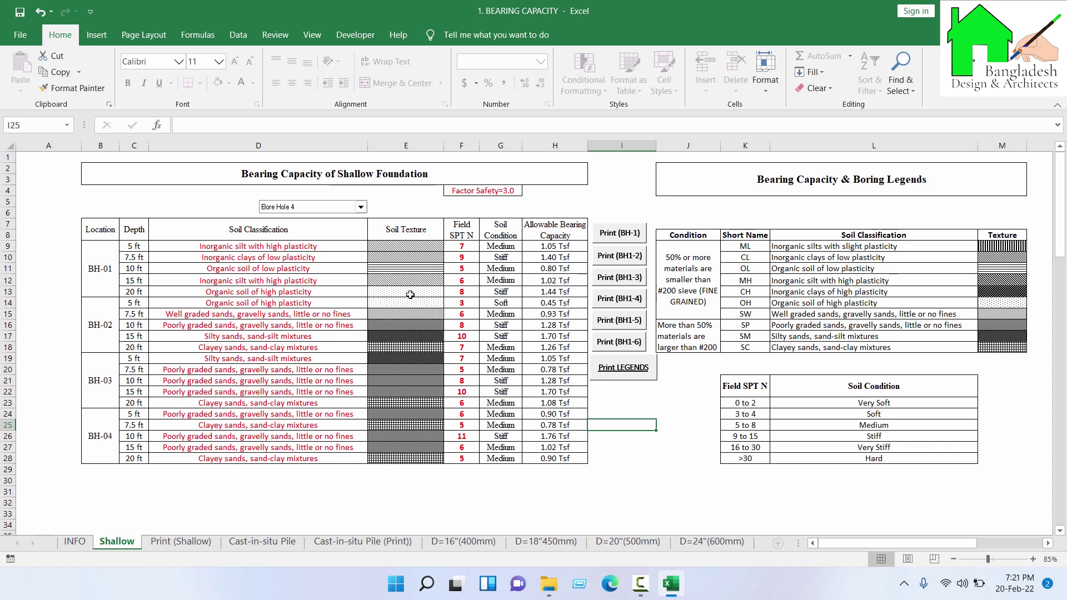
- Set the bore hole selector of the shallow foundation table to Bore Hole 3
left_click(327, 209)
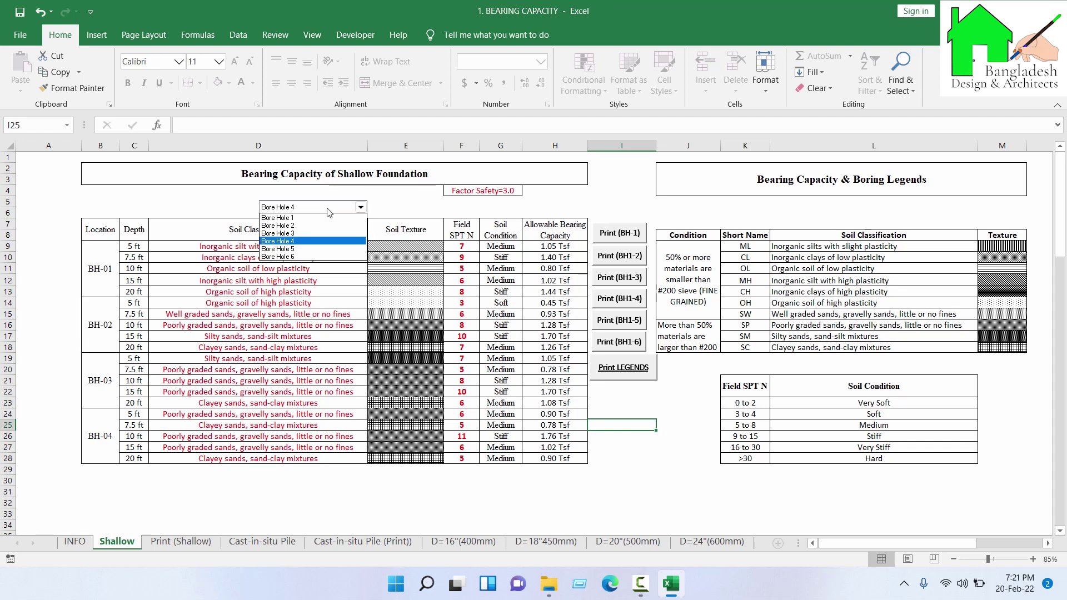
left_click(298, 234)
left_click(623, 481)
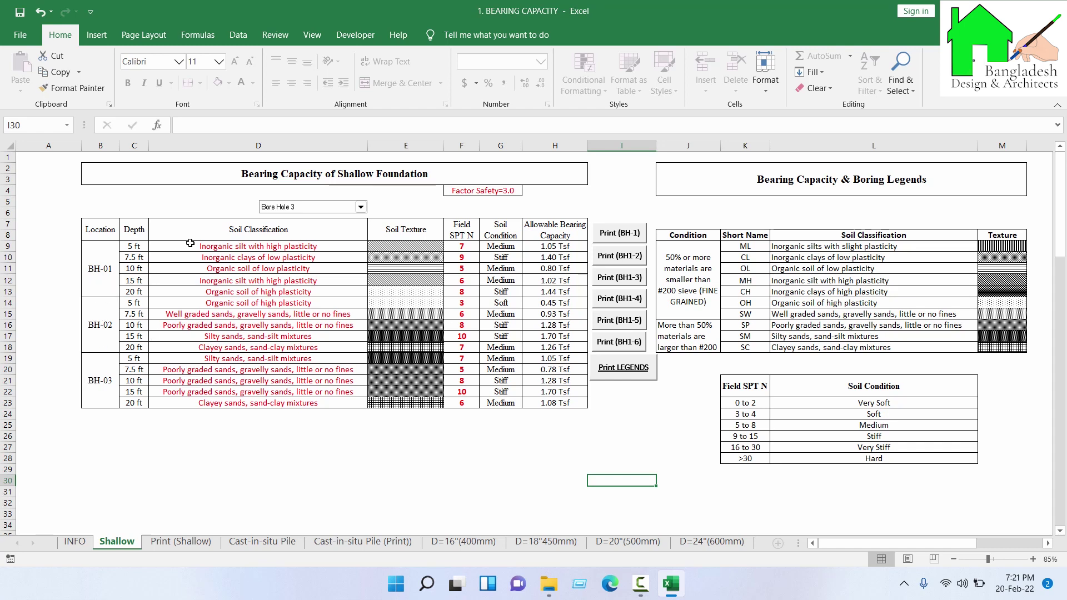
- Examine the soil classification options offered for BH-01 at 5 ft without changing the cell
left_click(333, 249)
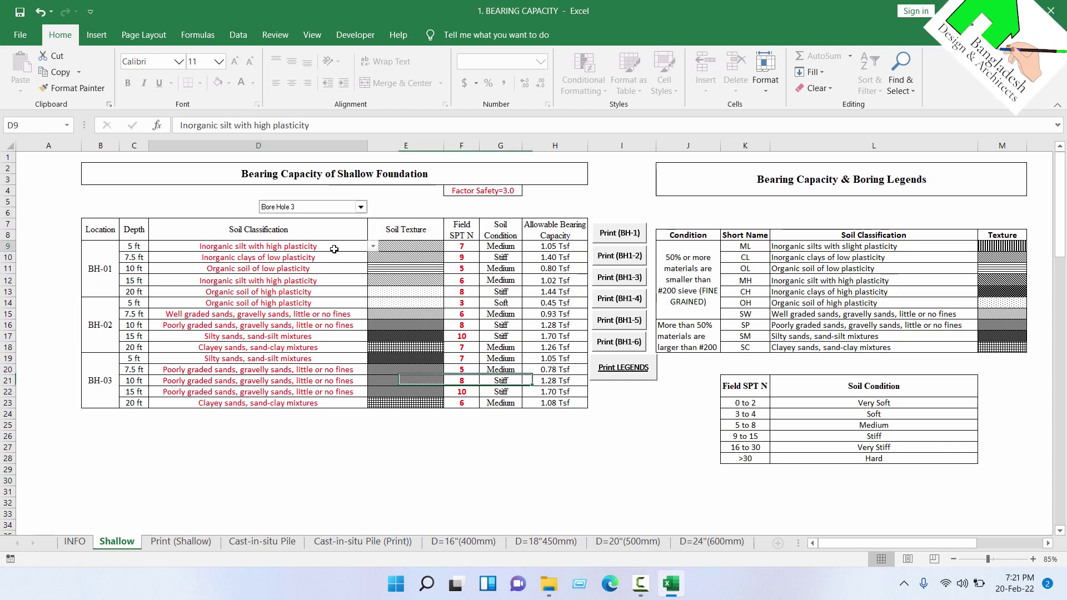
left_click(373, 247)
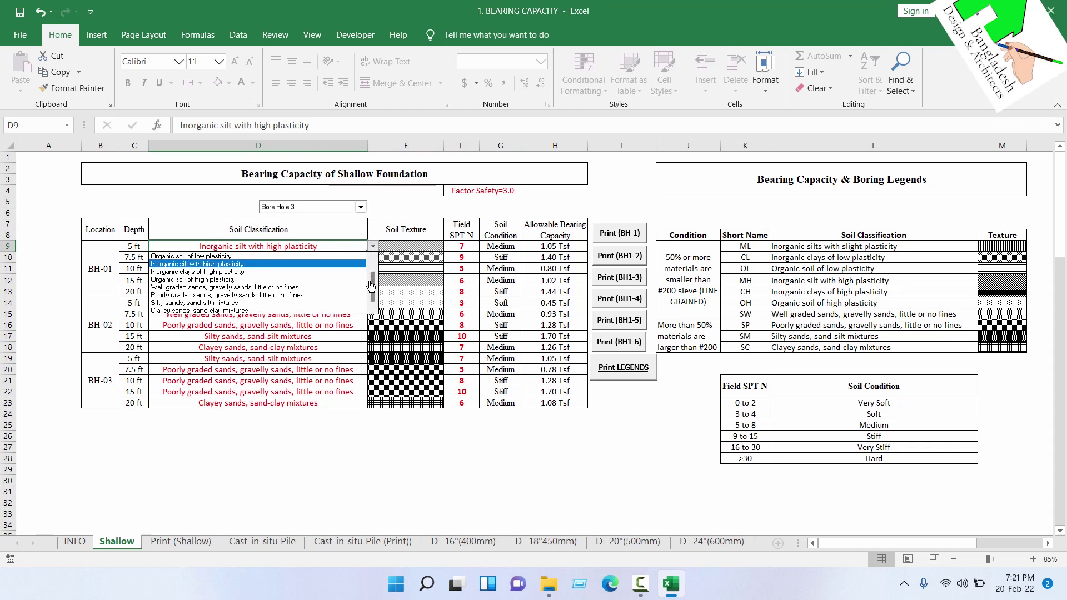
scroll(373, 291, "up", 1)
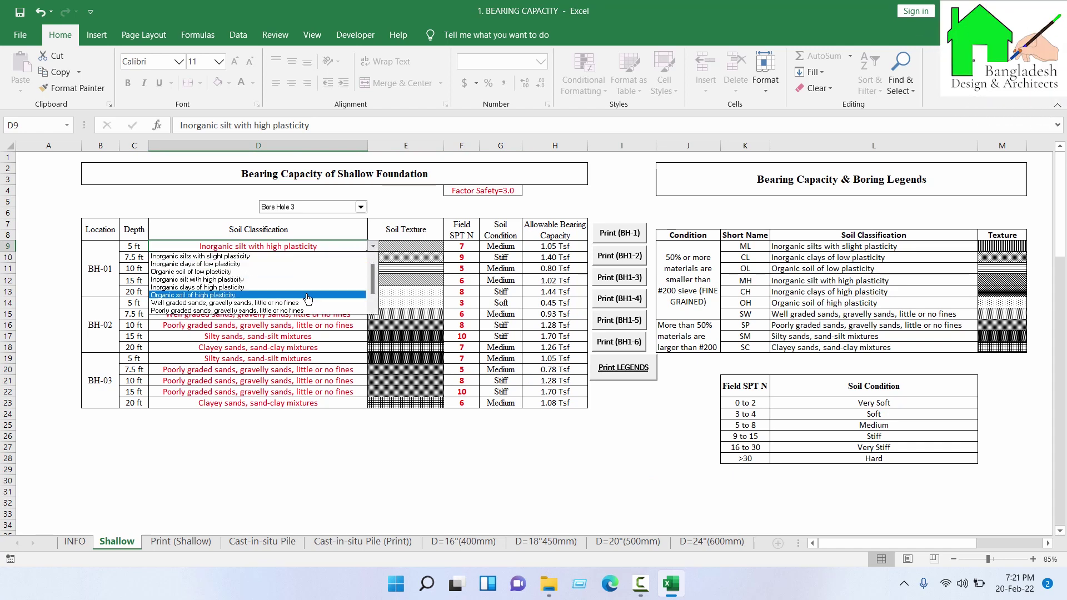
key("Escape")
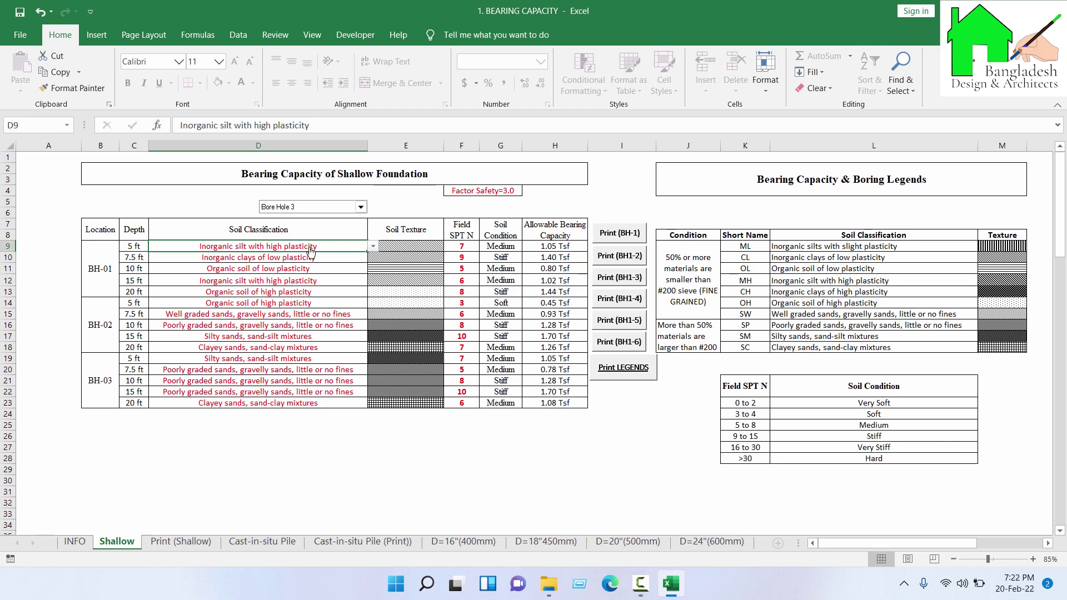
- Try Inorganic clays of high plasticity and Well graded sands for BH-01 at 5 ft, settling on Poorly graded sands, gravelly sands, little or no fines
left_click(372, 246)
left_click(233, 288)
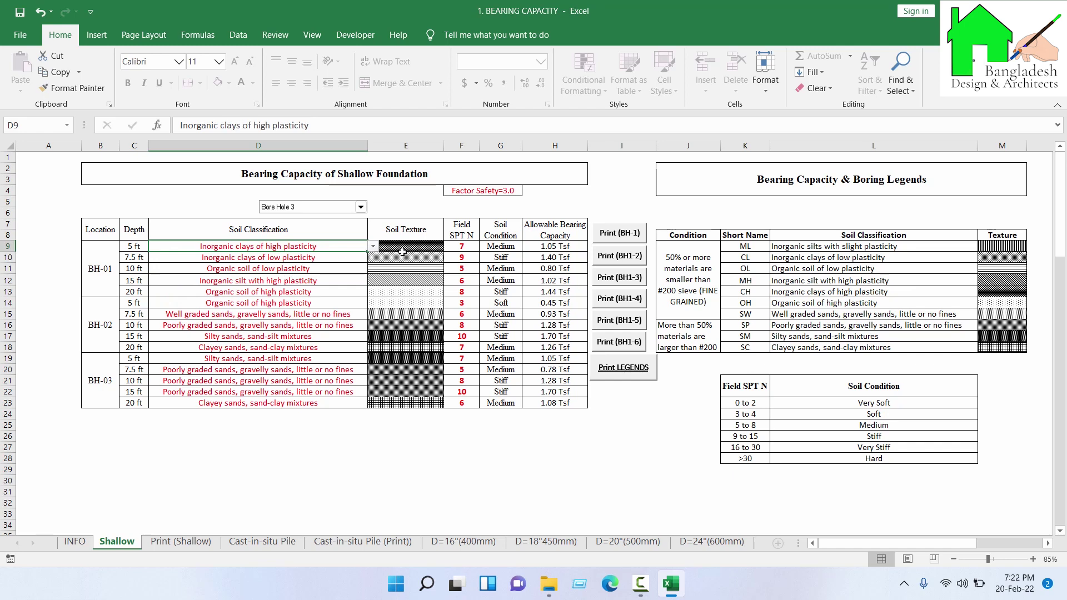
left_click(373, 246)
left_click(250, 302)
left_click(372, 246)
left_click(267, 311)
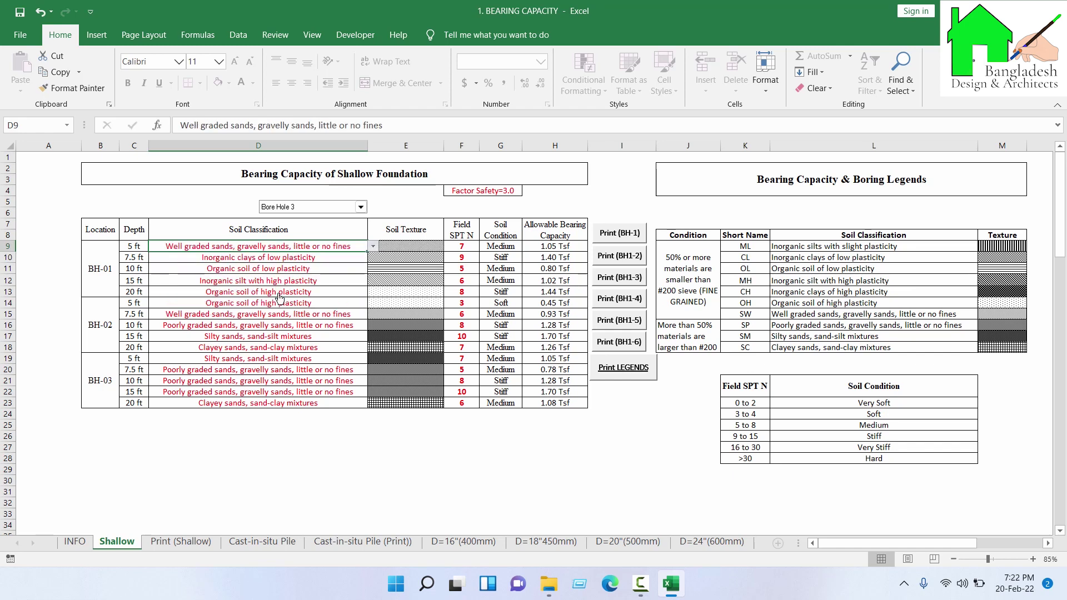
- Try well graded and poorly graded sands for BH-01 at 7.5 ft, settling on Silty sands, sand-silt mixtures
left_click(295, 259)
left_click(373, 258)
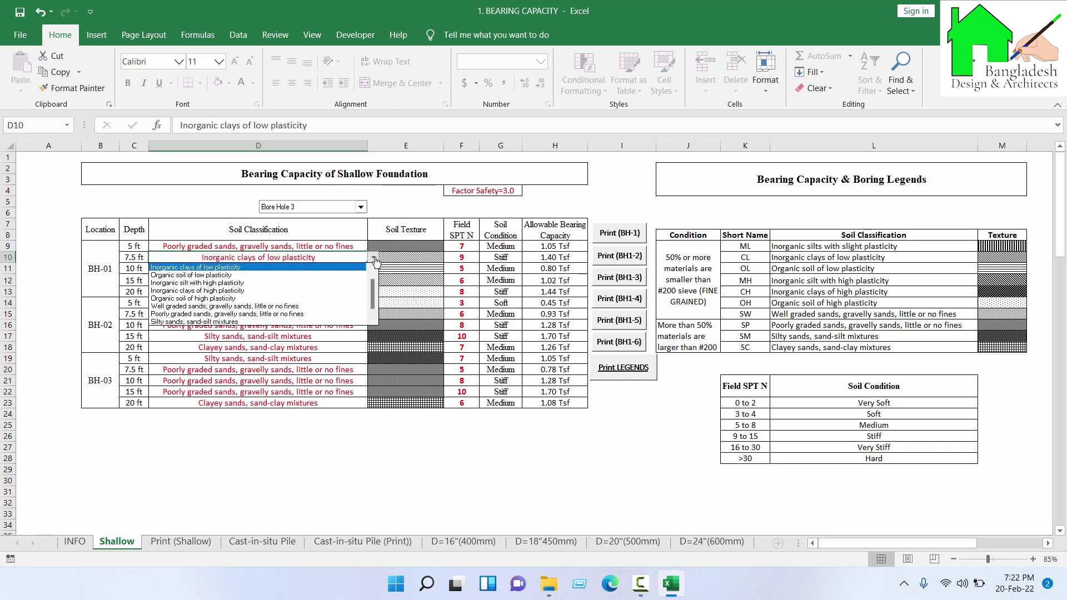
left_click(290, 306)
left_click(373, 257)
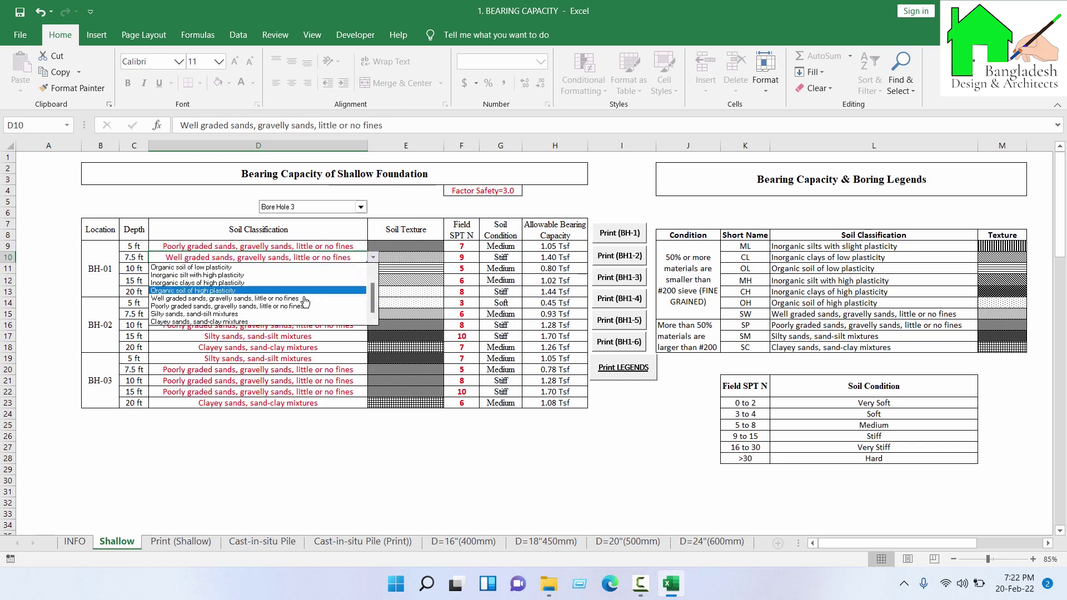
left_click(300, 307)
left_click(373, 257)
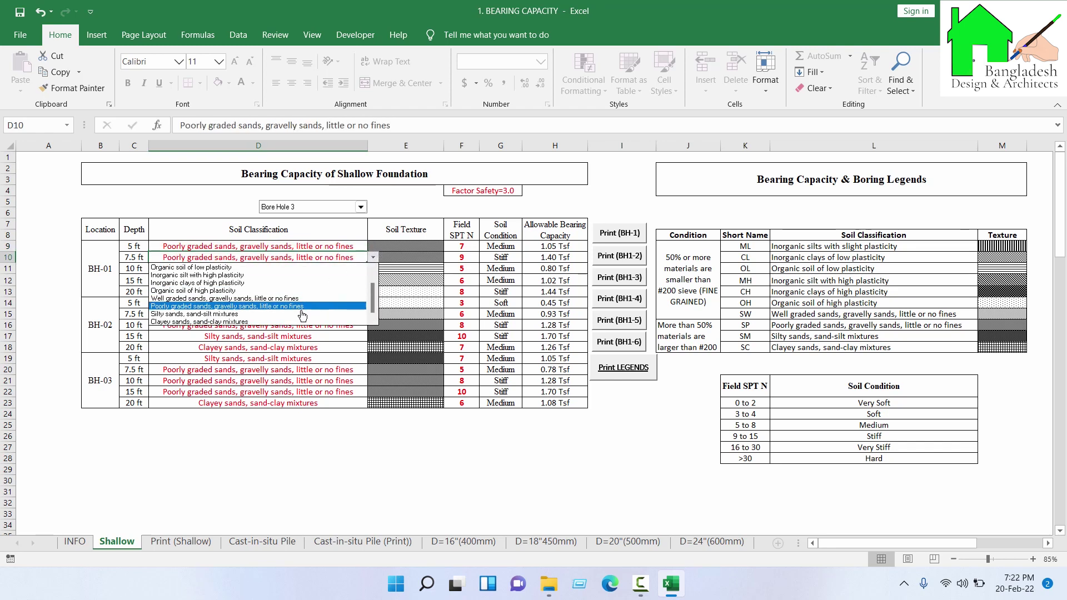
left_click(311, 318)
- Set the soil classification of BH-01 at 15 ft and 20 ft to Silty sands, sand-silt mixtures
left_click(334, 280)
left_click(372, 280)
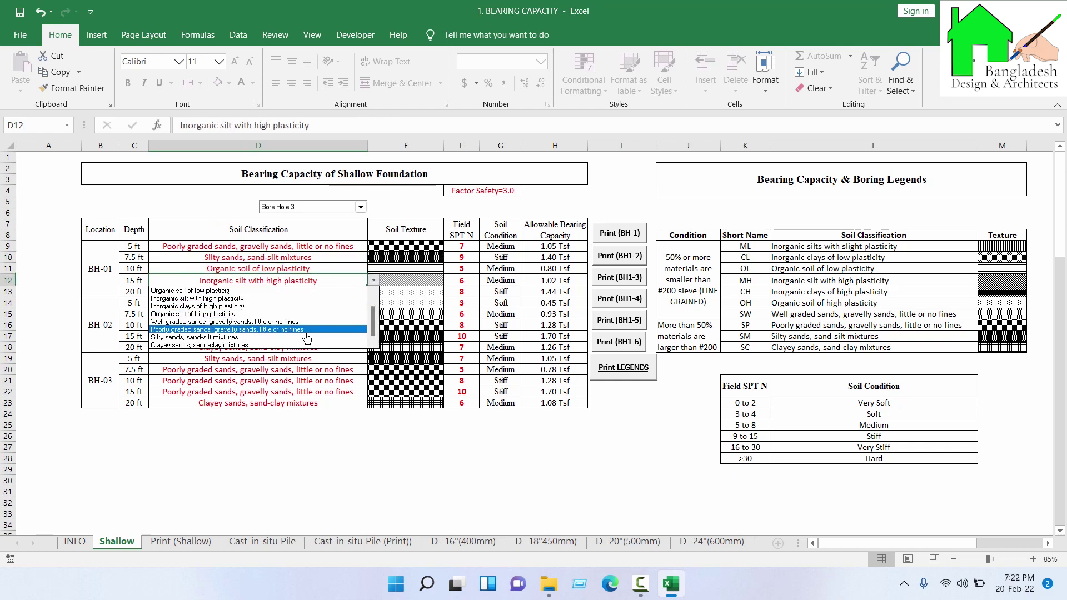
left_click(305, 337)
left_click(339, 291)
left_click(373, 292)
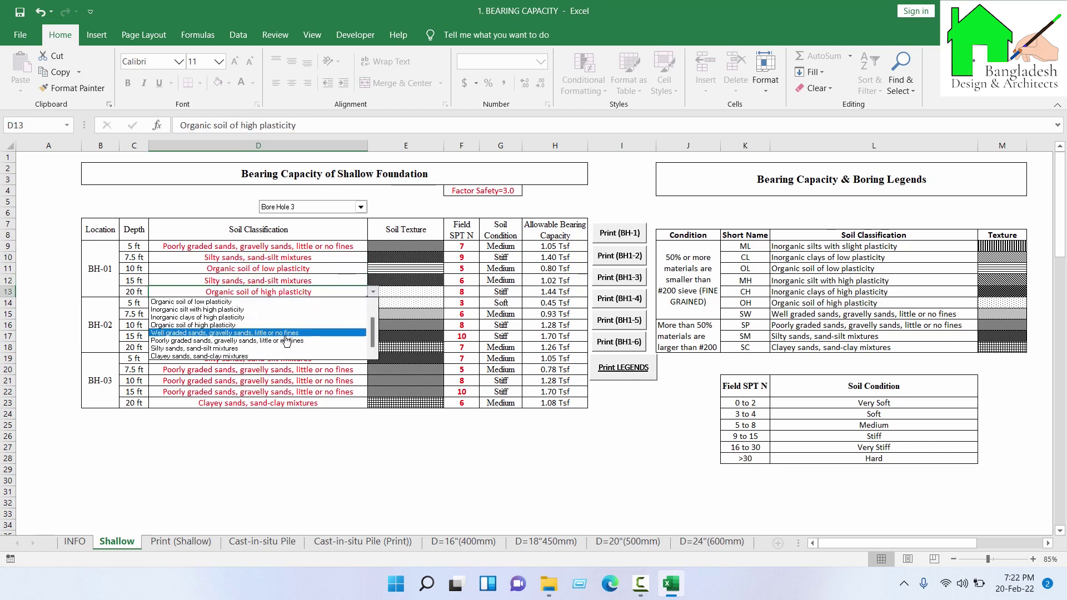
left_click(287, 348)
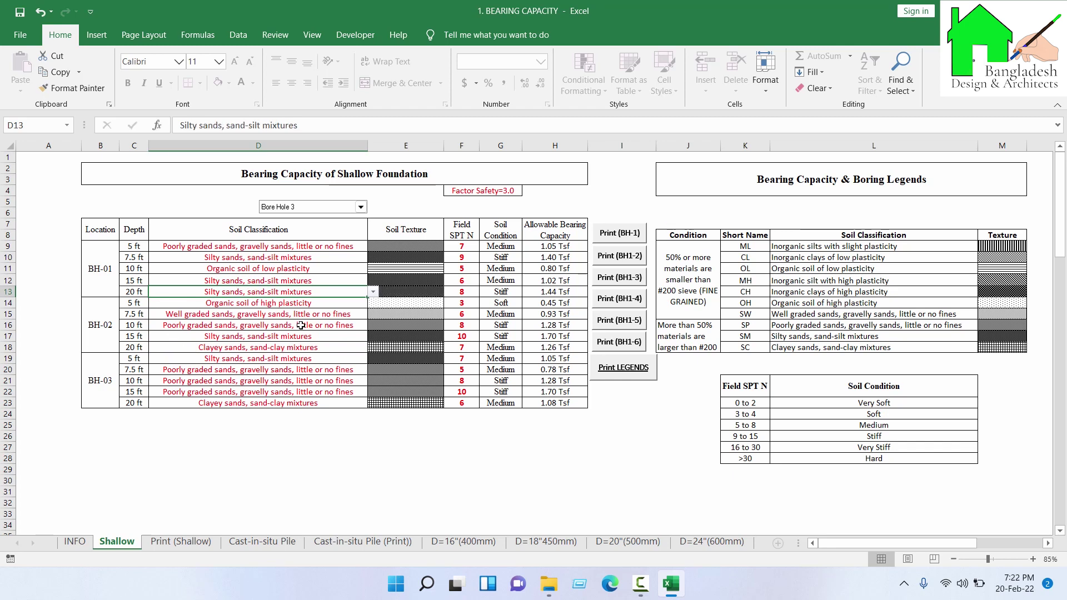
- Set the soil classification of BH-02 at 10 ft to Well graded sands, gravelly sands, little or no fines and BH-03 at 7.5 ft to Inorganic clays of high plasticity
left_click(332, 325)
left_click(373, 324)
left_click(332, 370)
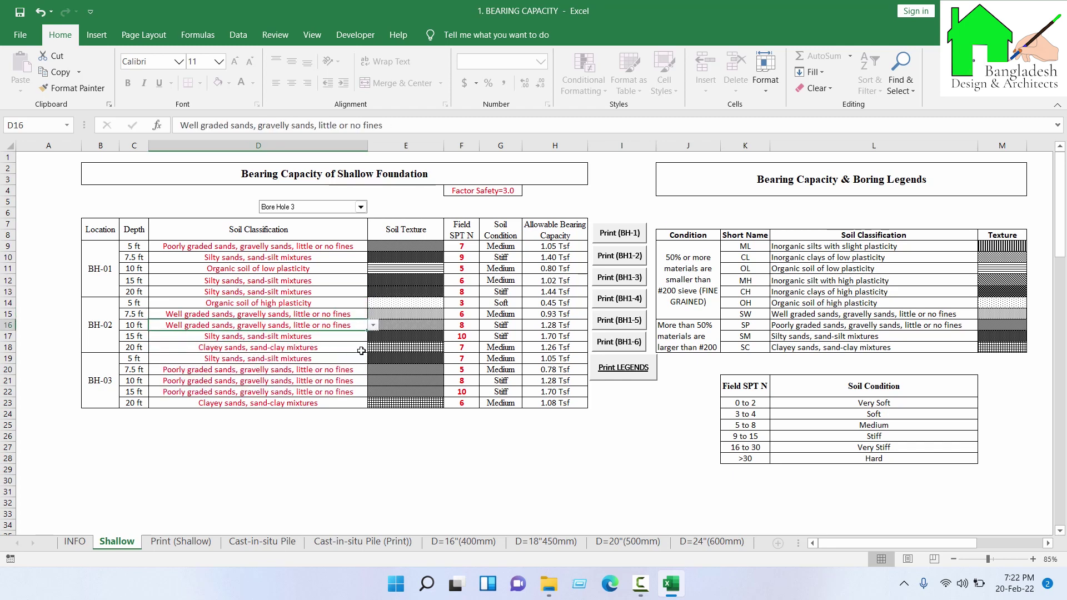
left_click(332, 373)
left_click(373, 370)
left_click(289, 402)
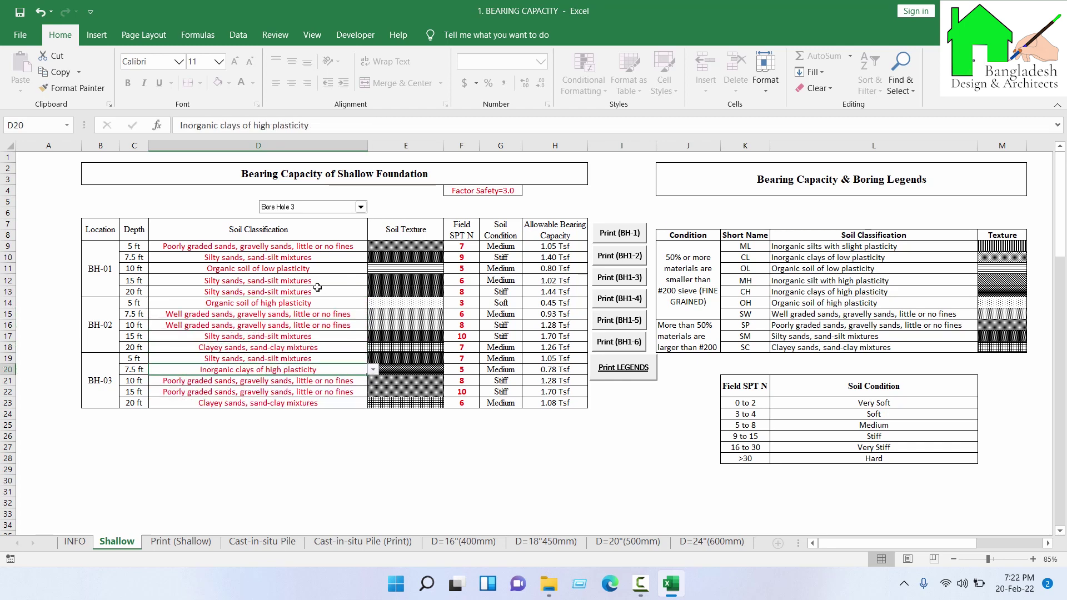
left_click(623, 461)
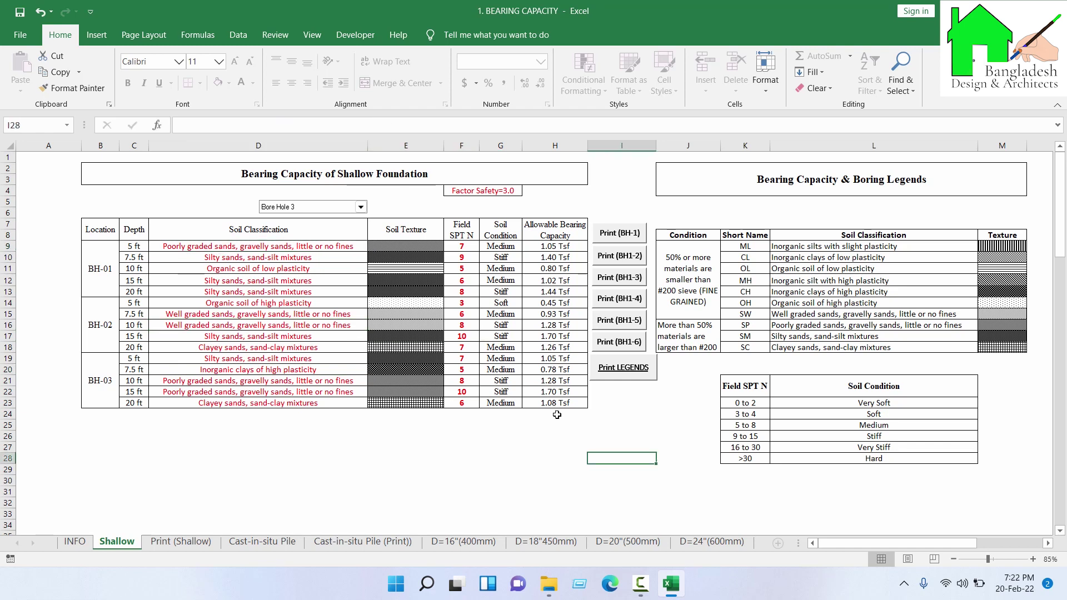
- Set the field SPT N value of BH-01 at 5 ft to 2
left_click(462, 247)
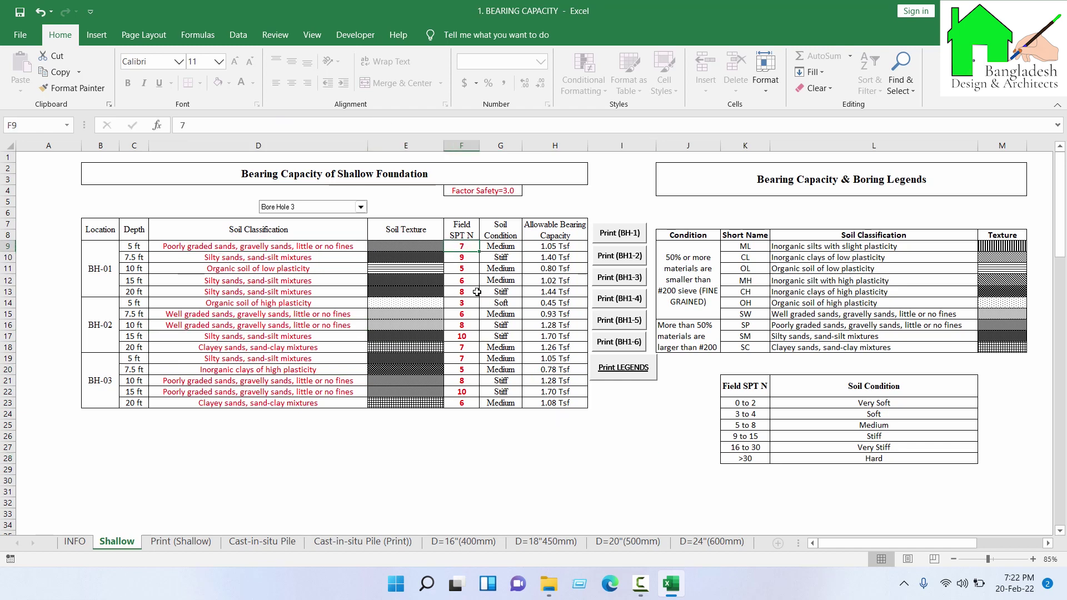
type("2")
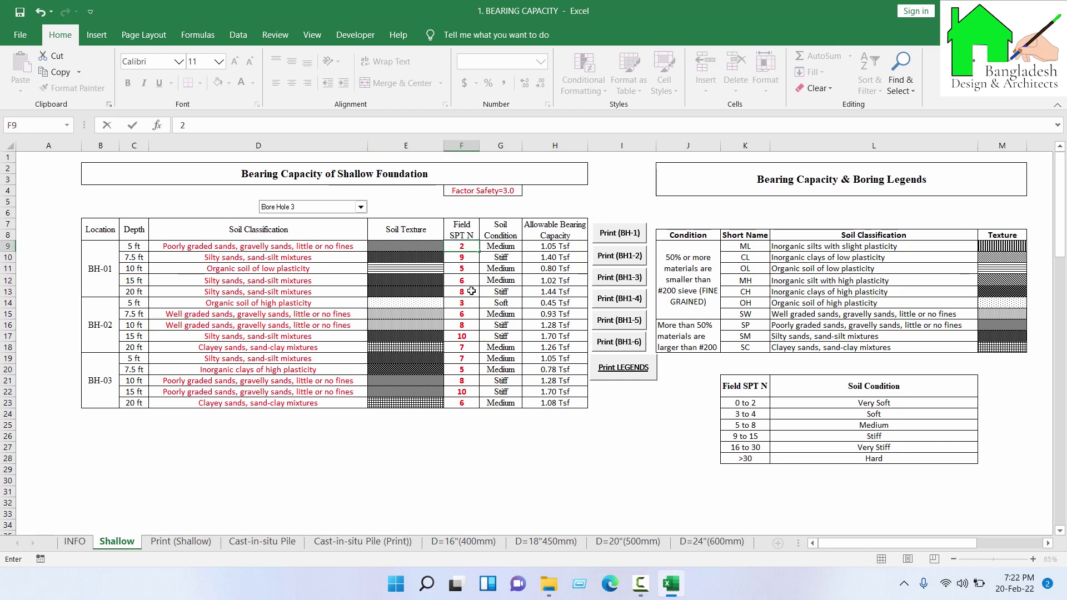
key("Return")
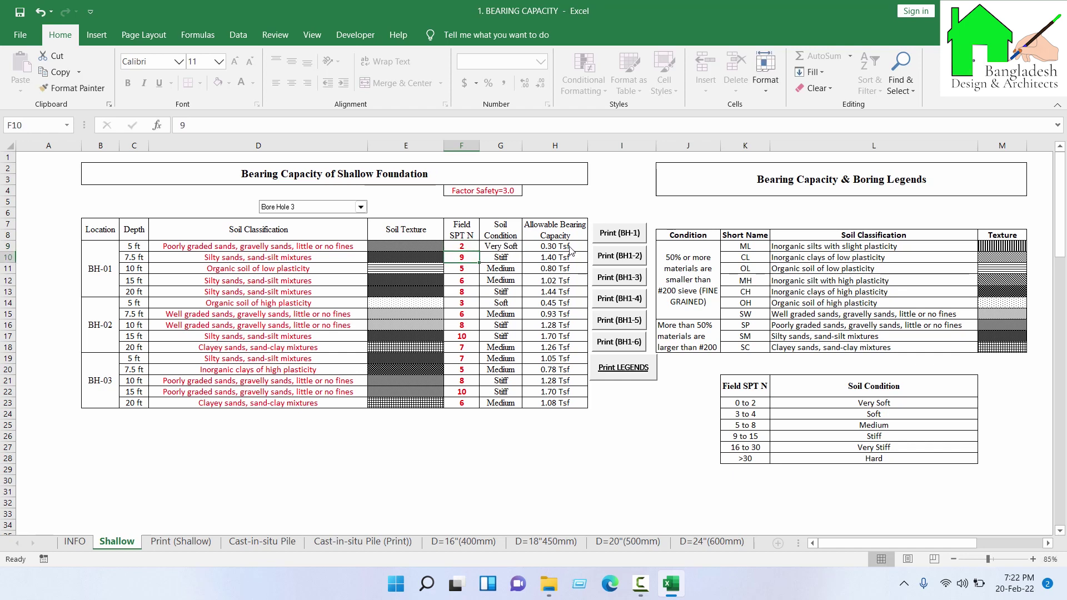
left_click(467, 248)
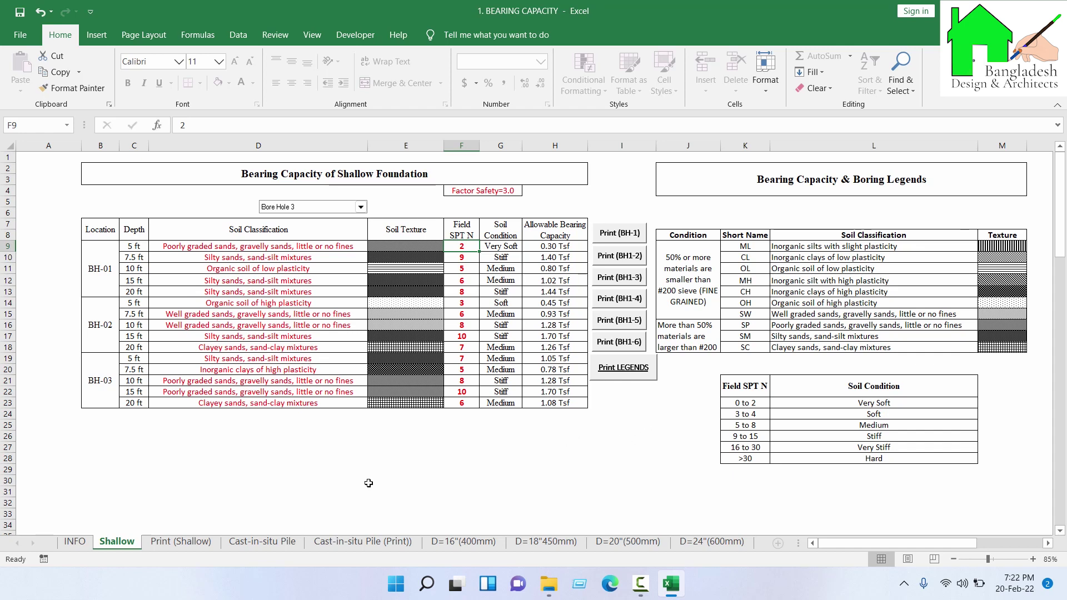
- Examine the borehole tables on the Print (Shallow) sheet and page through their print preview
left_click(169, 542)
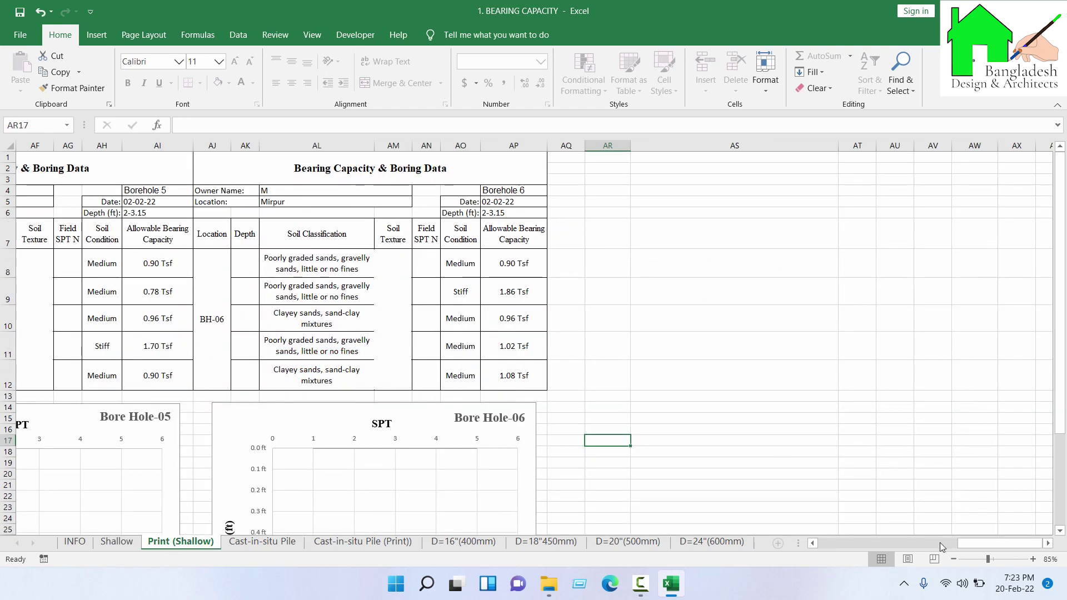
left_click_drag(959, 545, 821, 545)
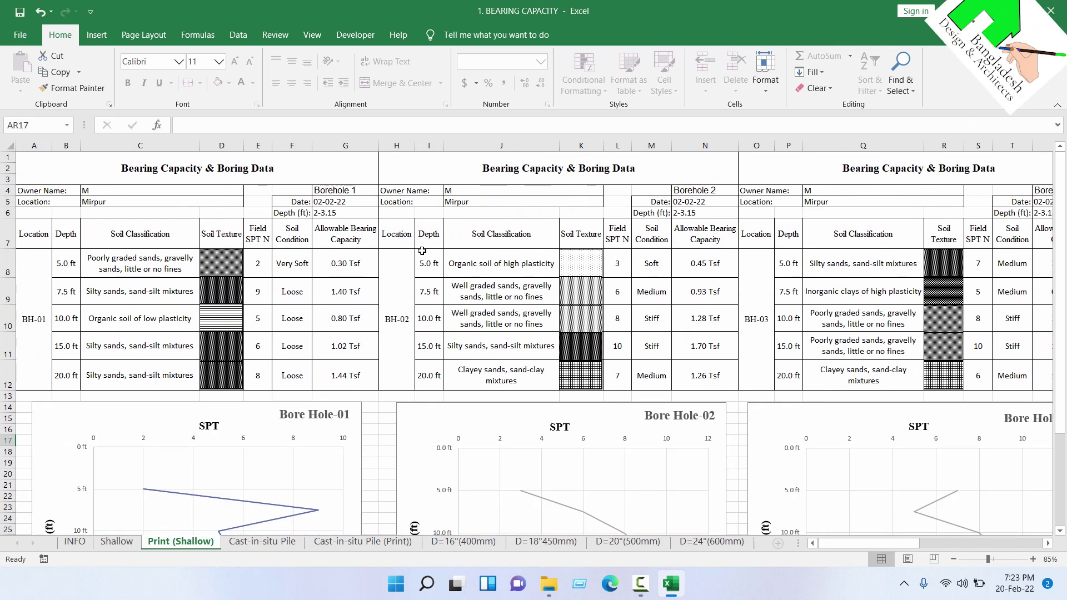
key("ctrl+p")
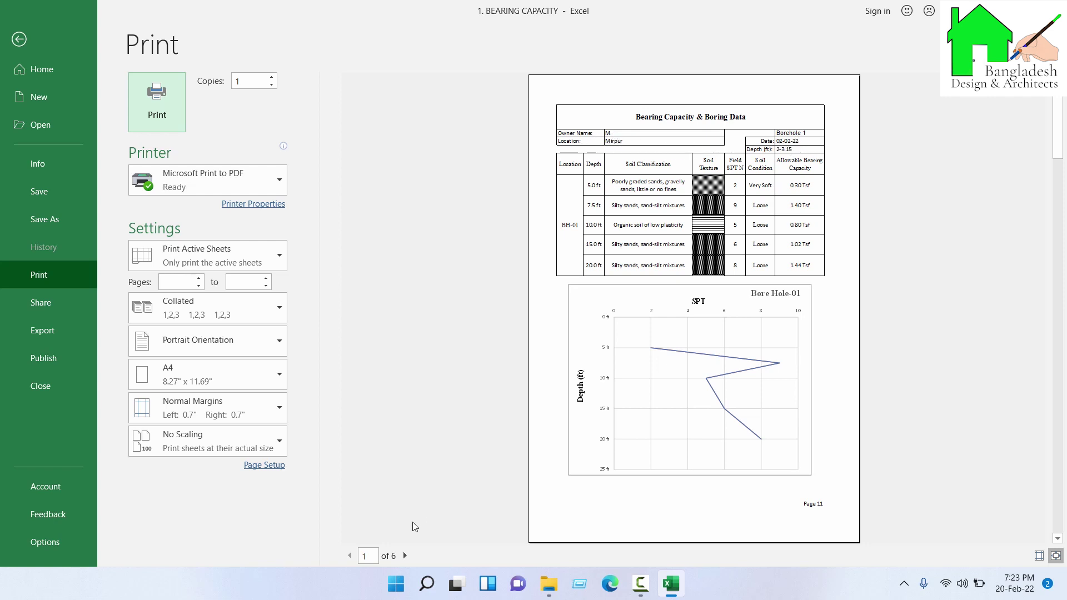
left_click(404, 555)
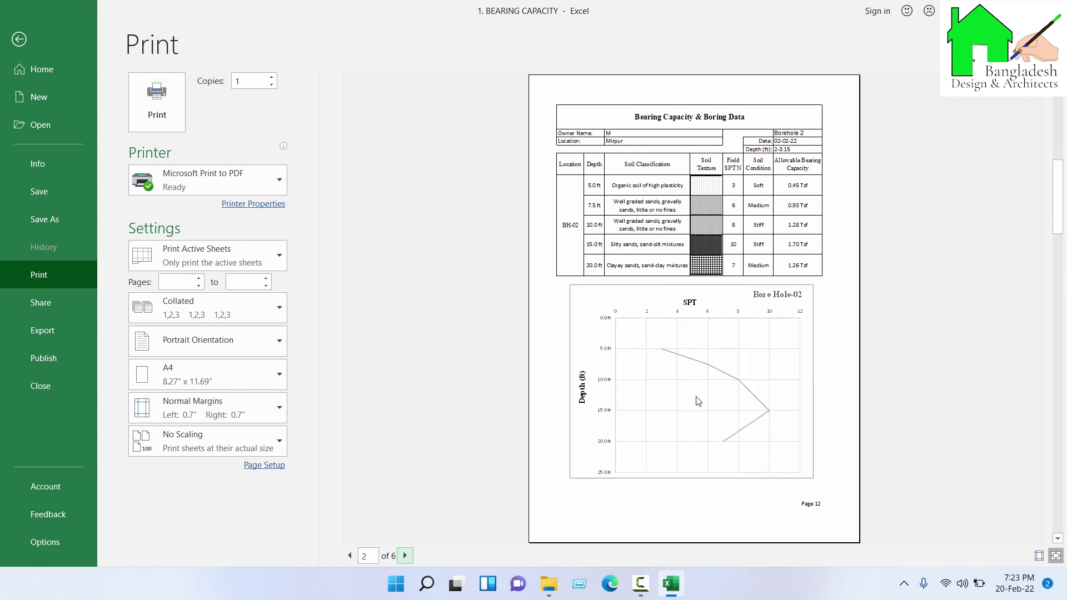
left_click(402, 557)
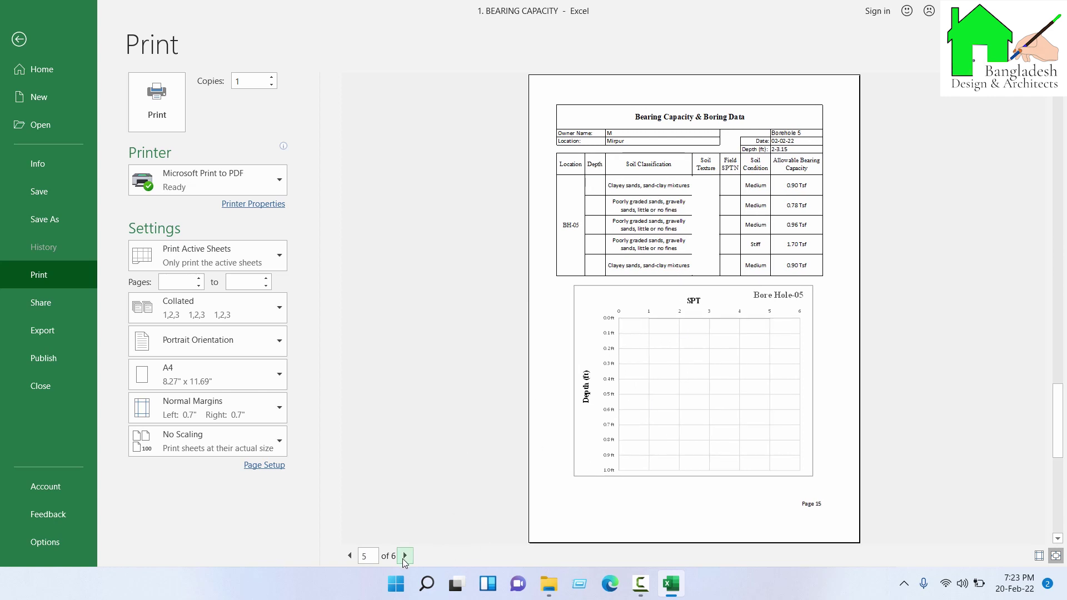
left_click(350, 555)
left_click(350, 556)
left_click(350, 556)
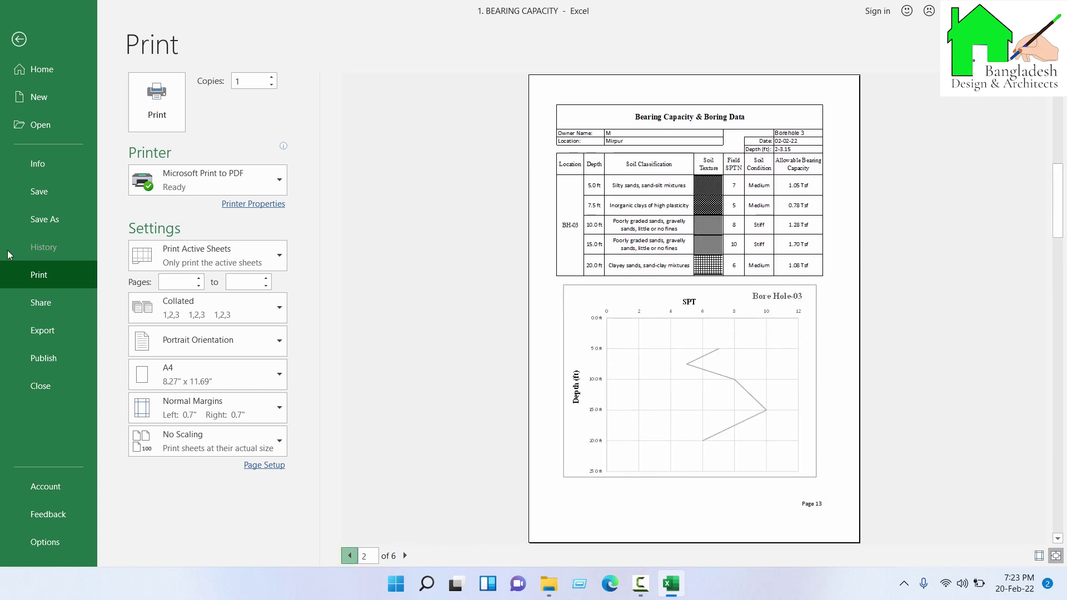
left_click(20, 39)
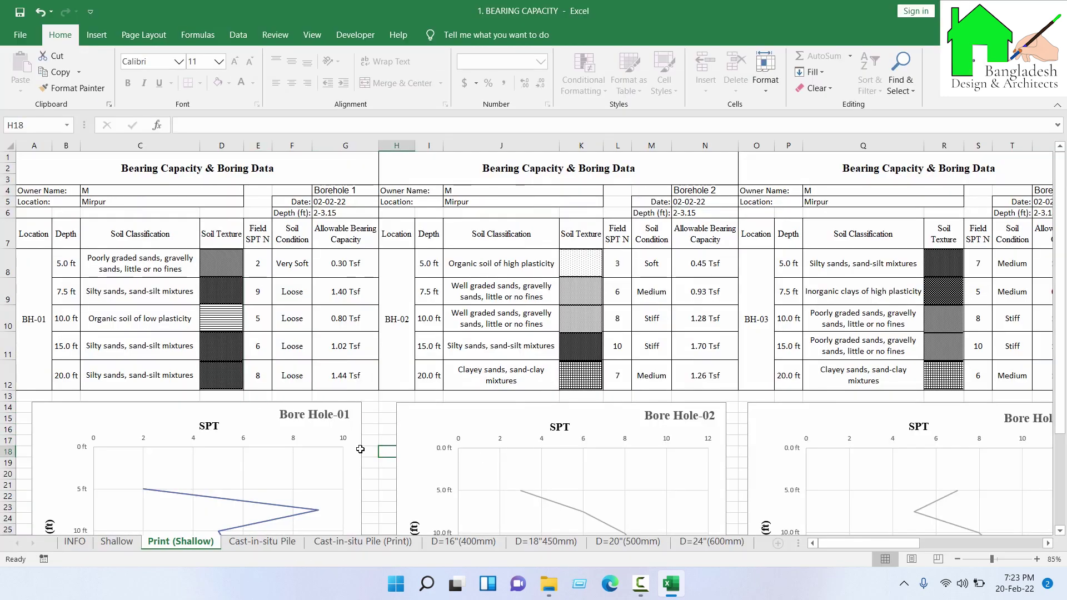
- Print the BH-1 report from the Shallow sheet to a PDF named mmmmm in the Pictures folder
left_click(118, 542)
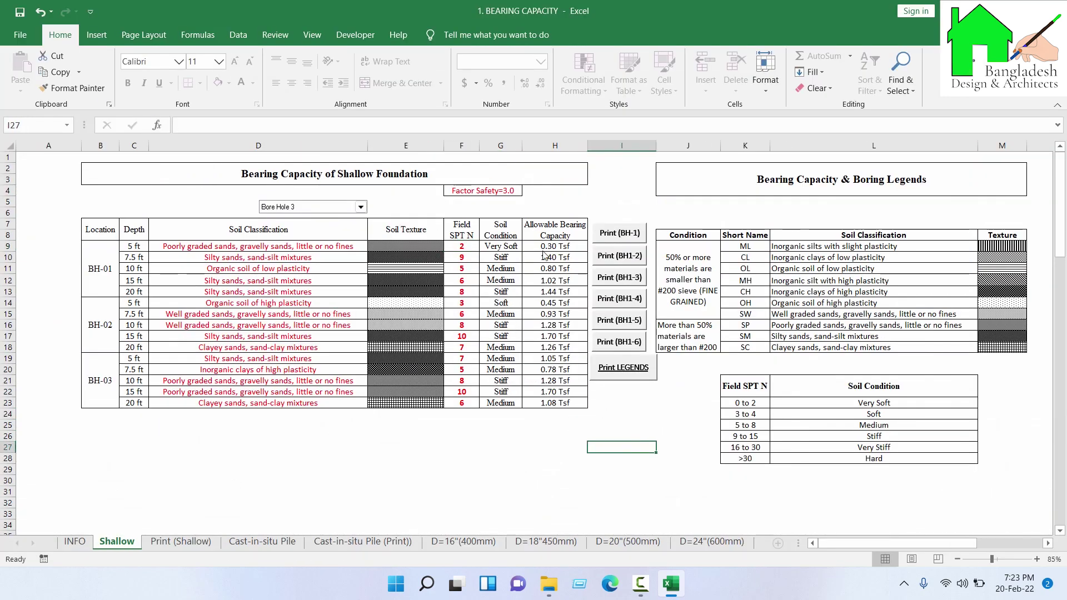
left_click(625, 234)
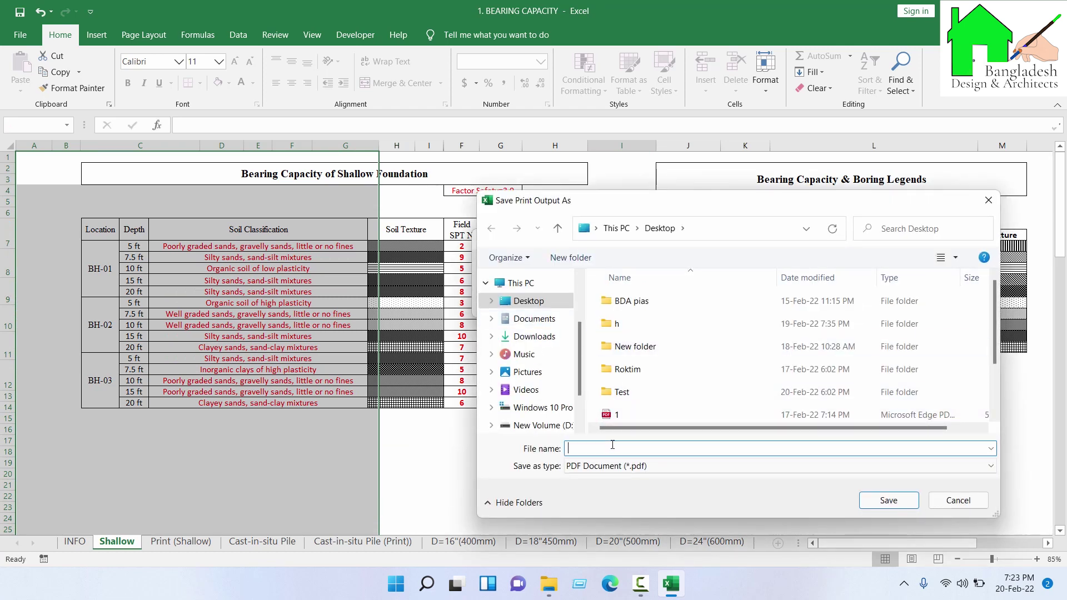
type("mmmmm")
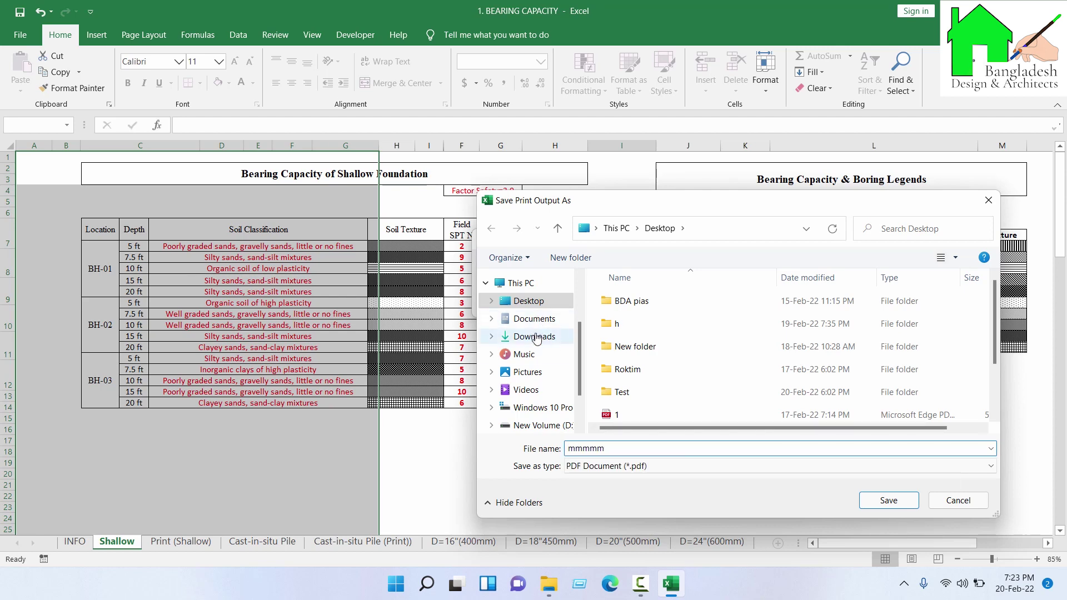
left_click(531, 372)
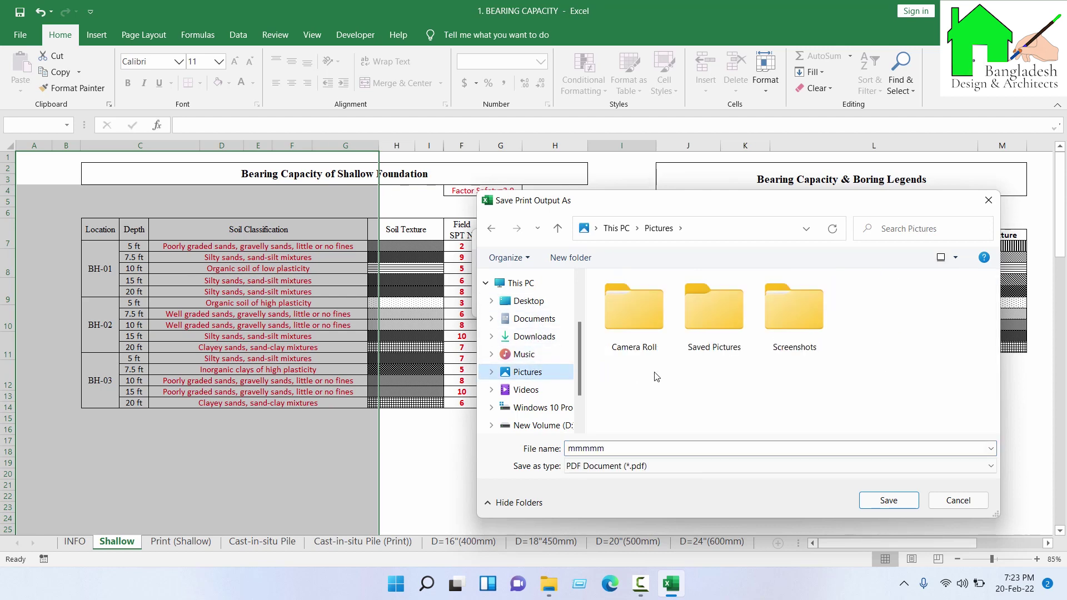
left_click(889, 500)
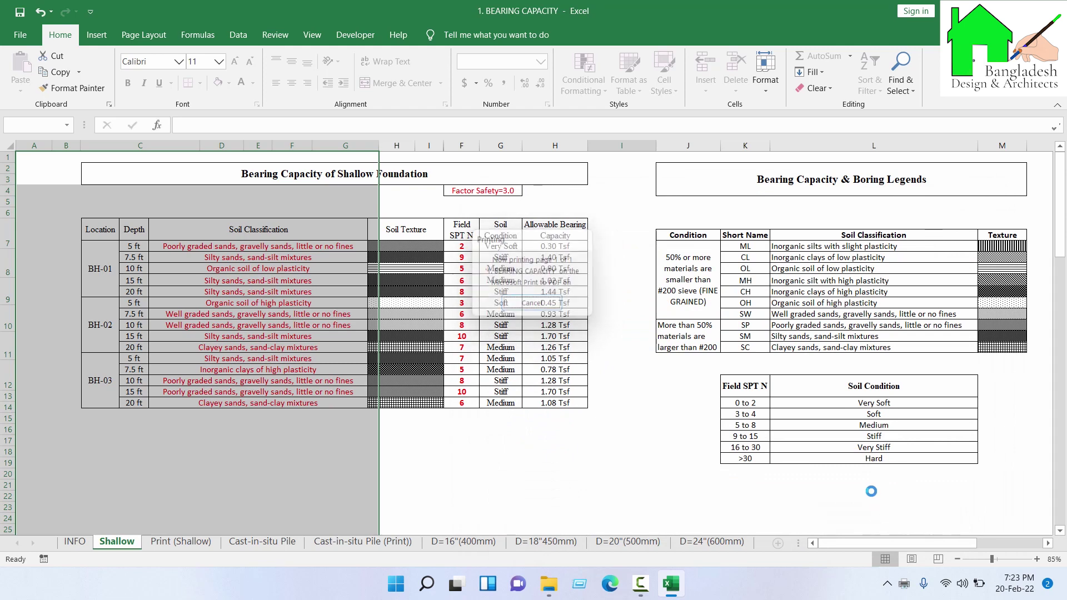
- Open the mmmmm PDF from the Pictures folder and review its boring data table and SPT chart
left_click(550, 584)
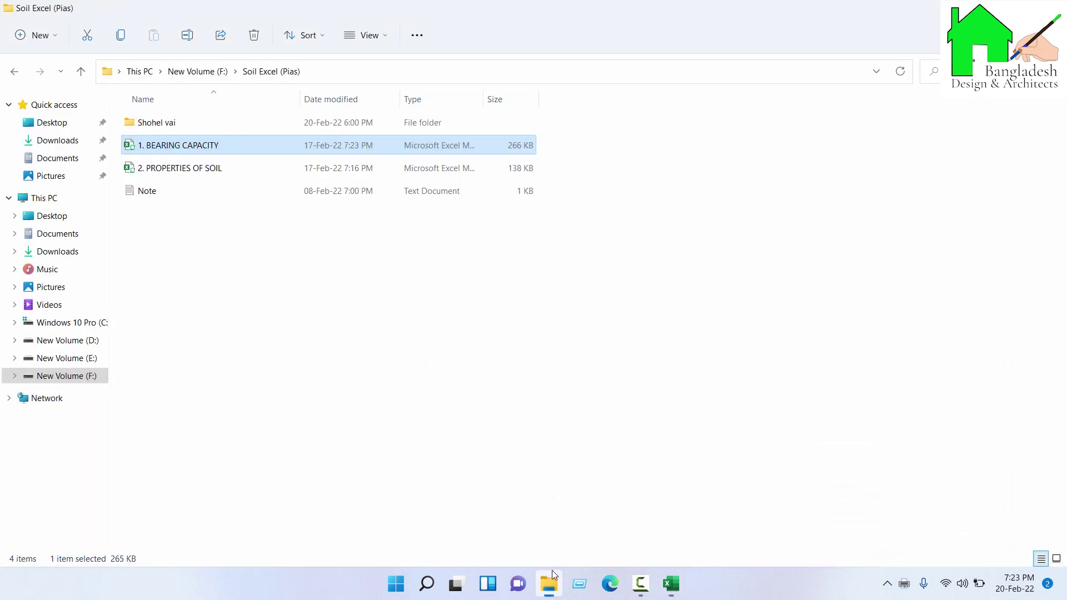
left_click(33, 176)
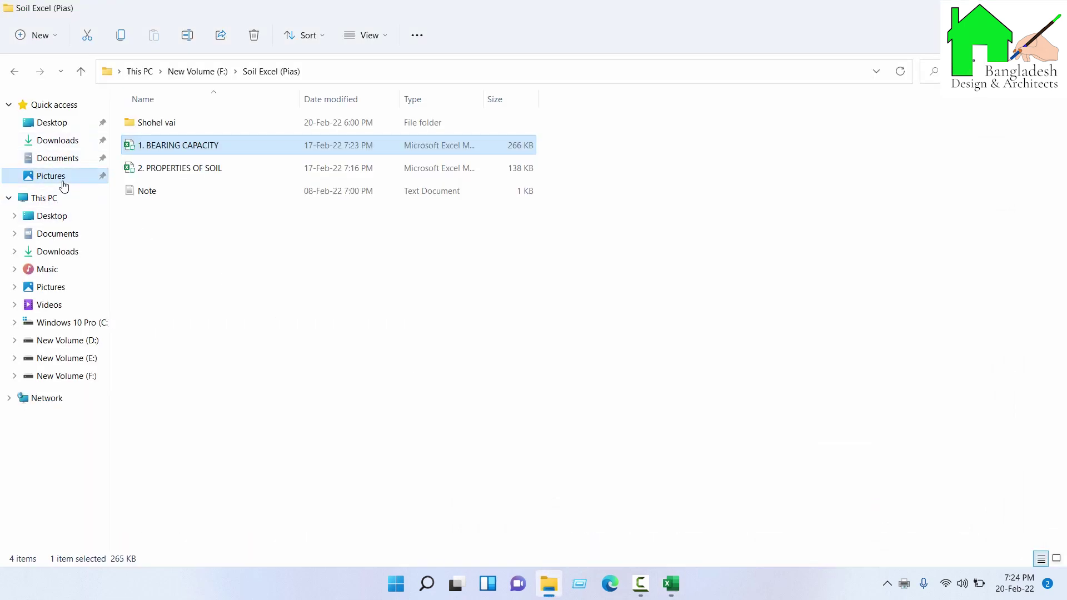
double_click(392, 136)
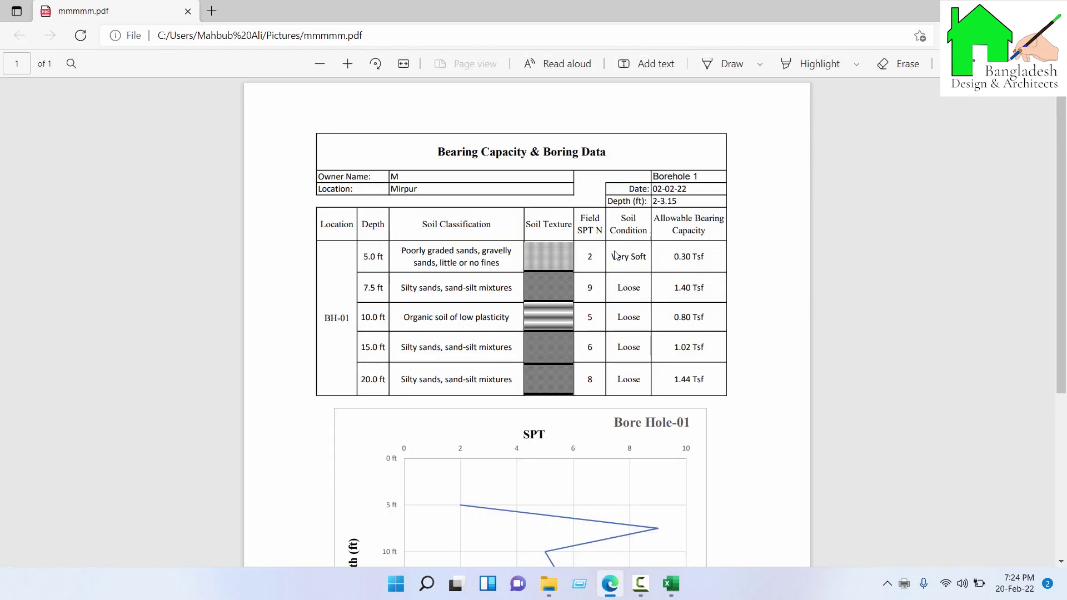
scroll(603, 278, "down", 5)
scroll(604, 280, "up", 4)
scroll(583, 166, "down", 4)
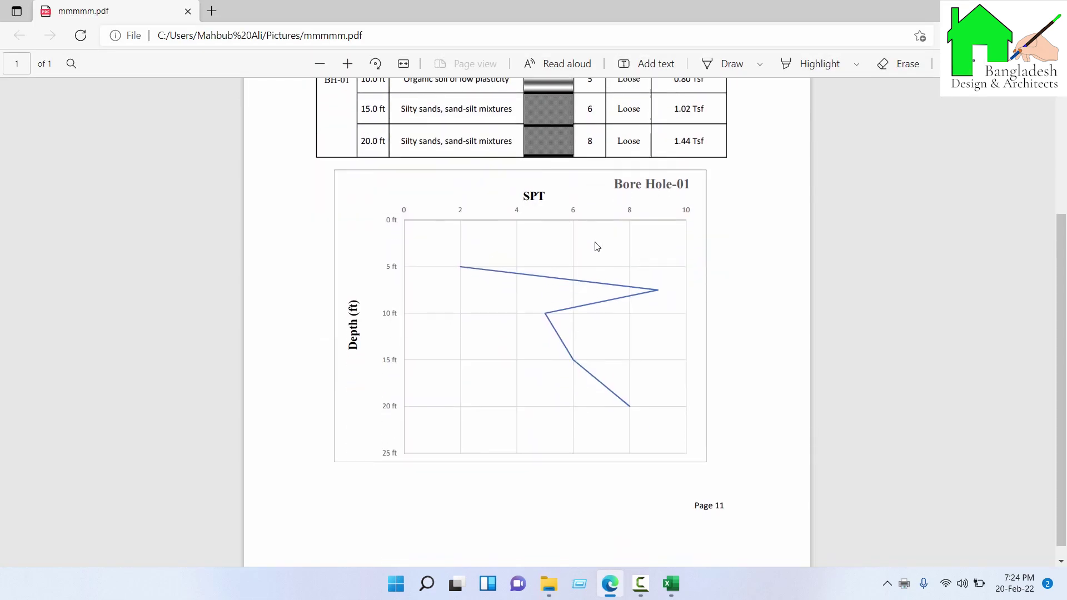
scroll(595, 245, "up", 4)
- Switch back to Excel and select EPSON L130 Series as the printer for the workbook
left_click(670, 584)
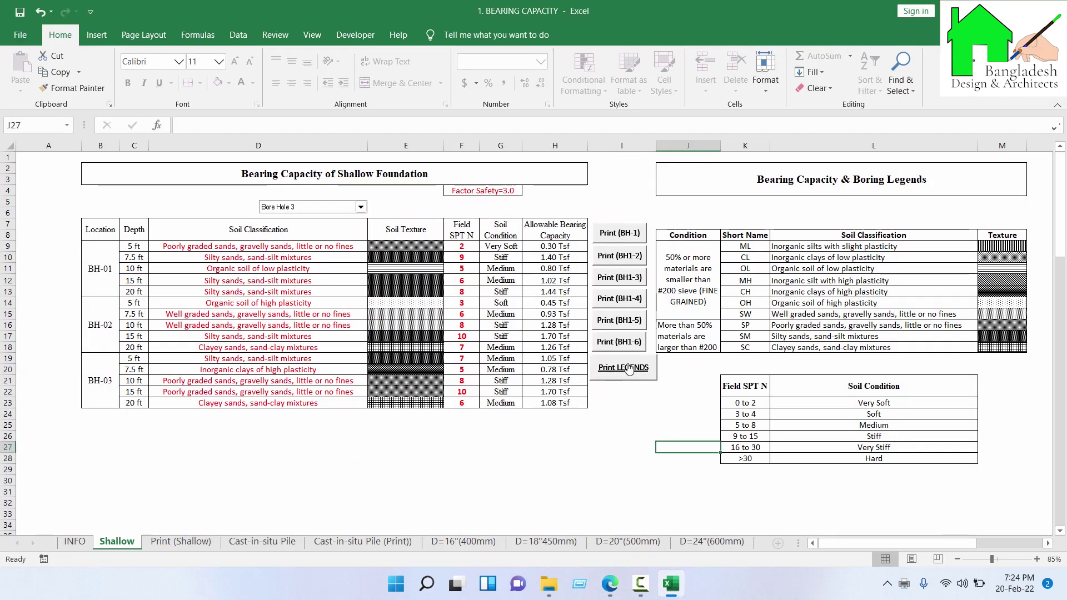
left_click(629, 368)
left_click(222, 182)
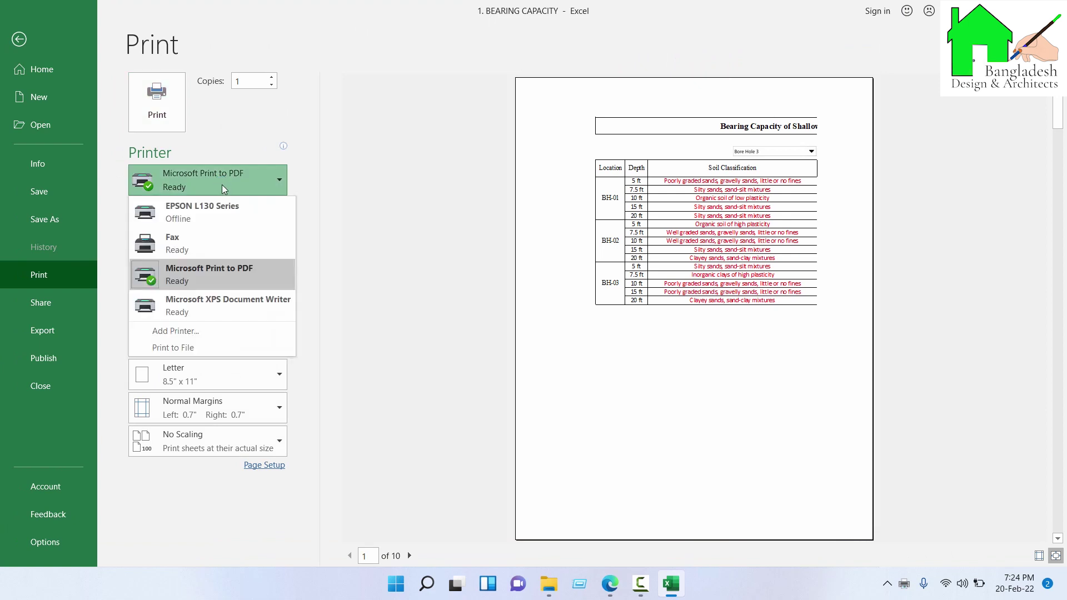
left_click(205, 215)
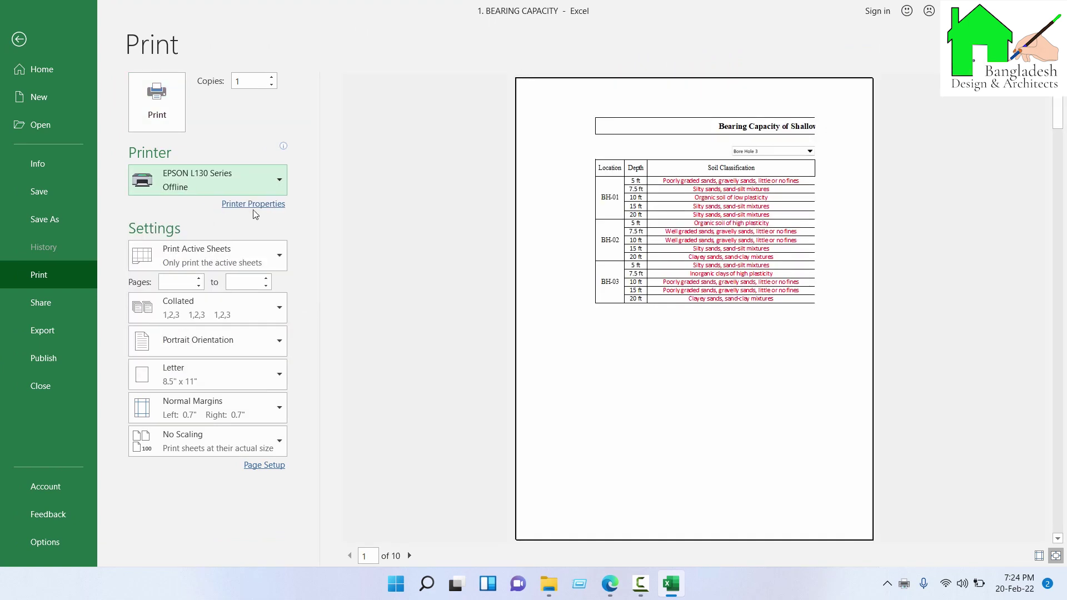
left_click(213, 178)
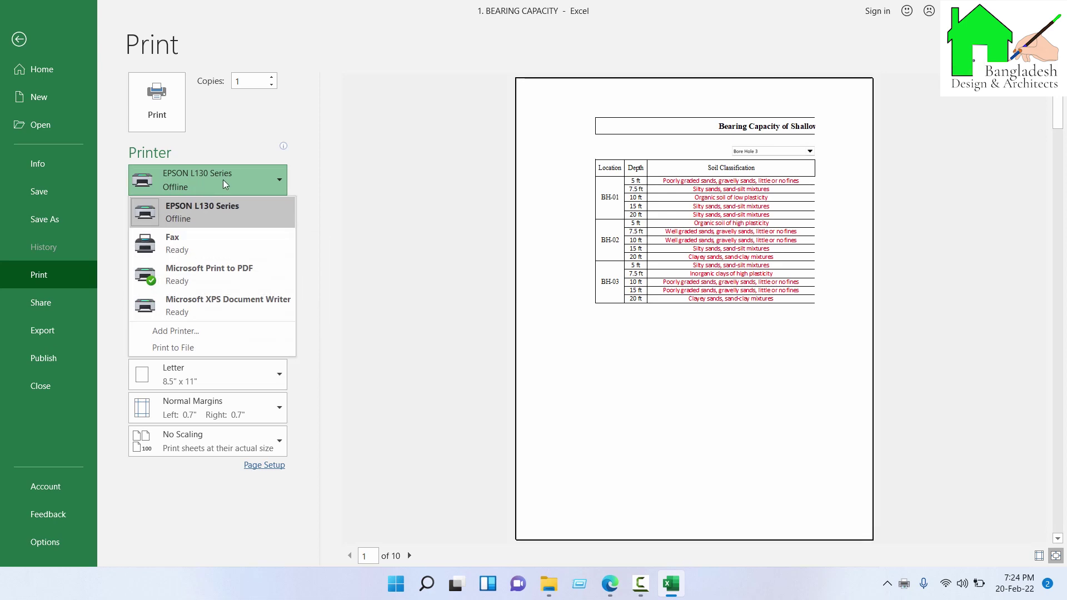
left_click(222, 179)
left_click(20, 42)
- Print the BH-1 report and the combined BH1-3 report from the Shallow sheet
left_click(612, 239)
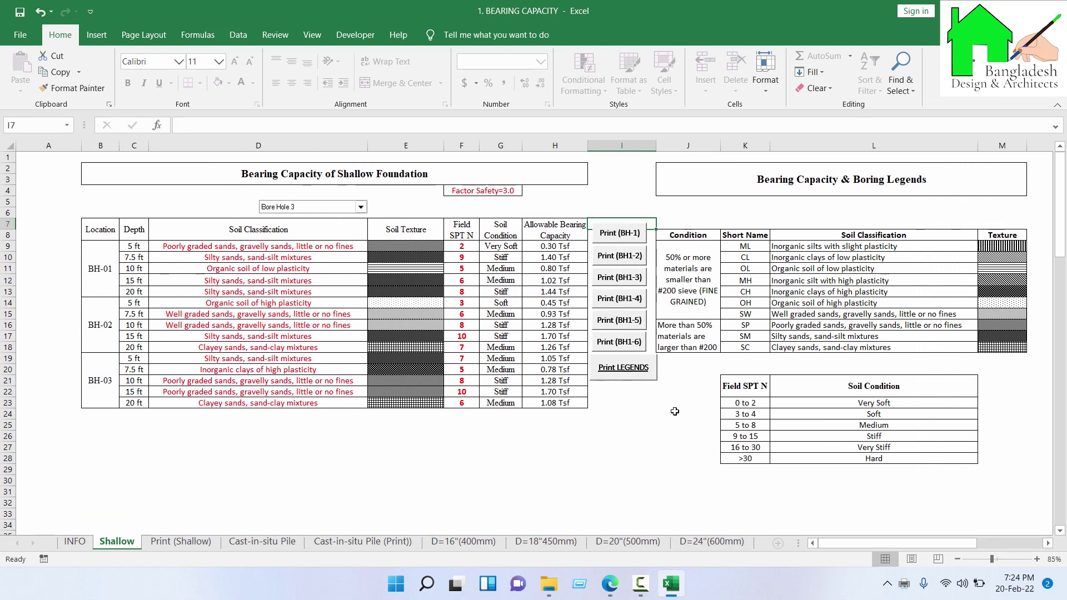
left_click(672, 412)
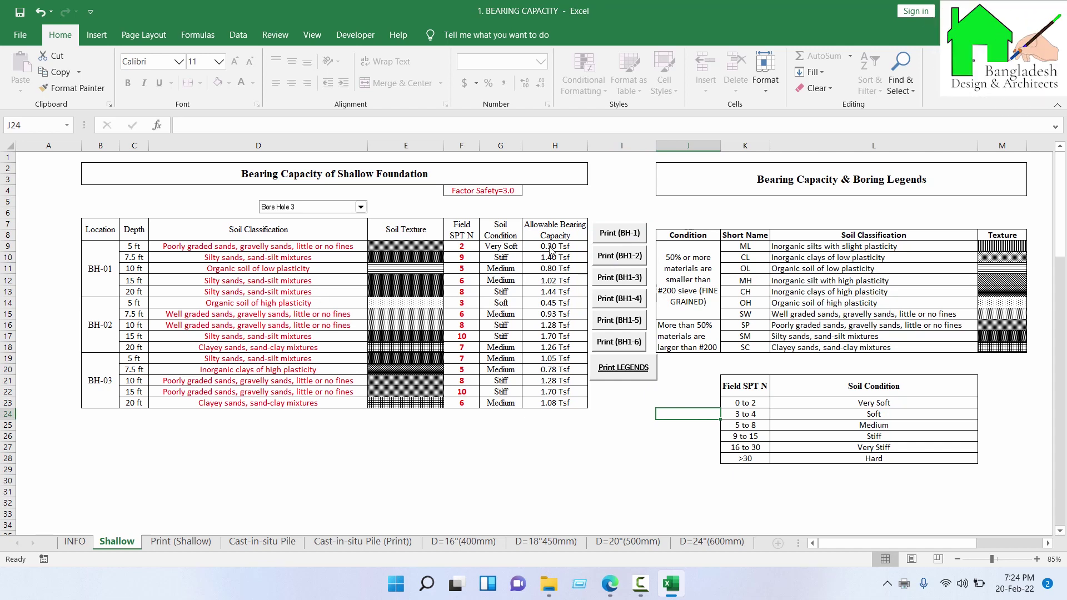
left_click(620, 277)
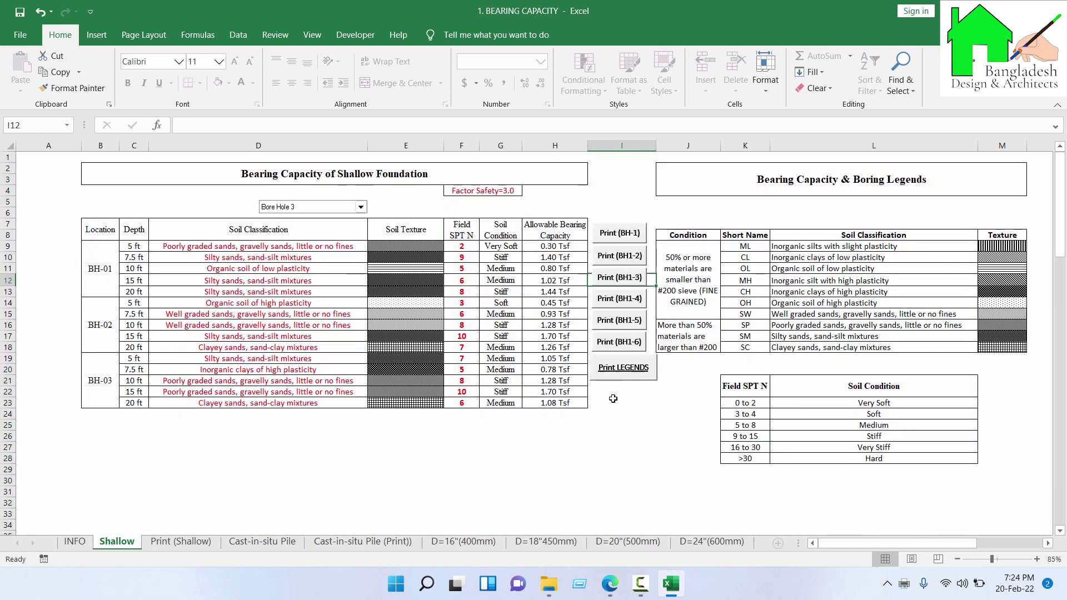
- Set the printer to Microsoft Print to PDF and check the selection in the print settings
left_click(624, 414)
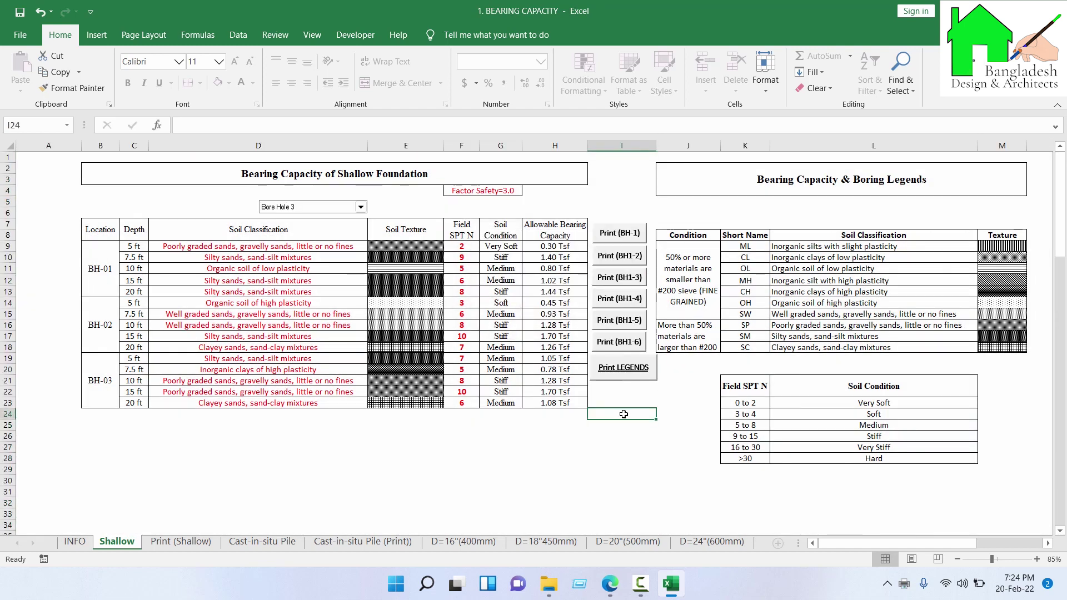
key("ctrl+p")
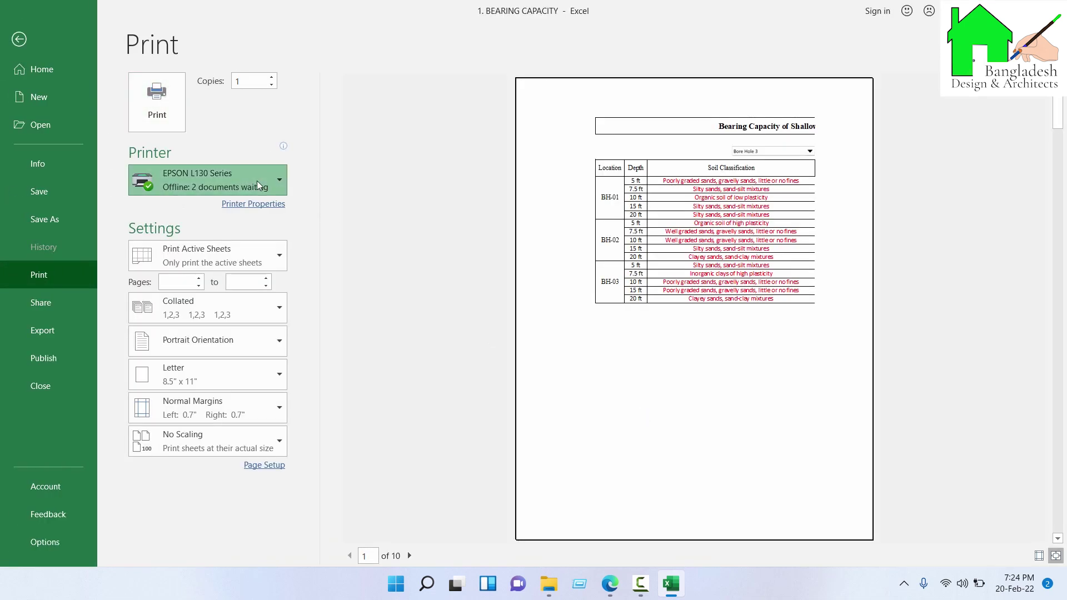
left_click(257, 185)
left_click(205, 272)
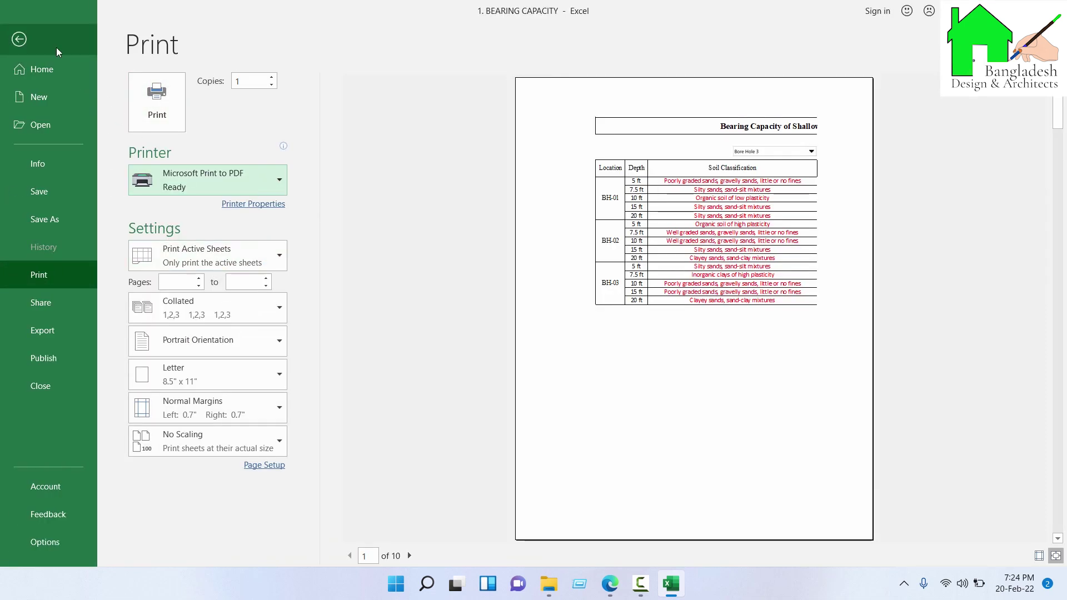
left_click(57, 52)
key("ctrl+p")
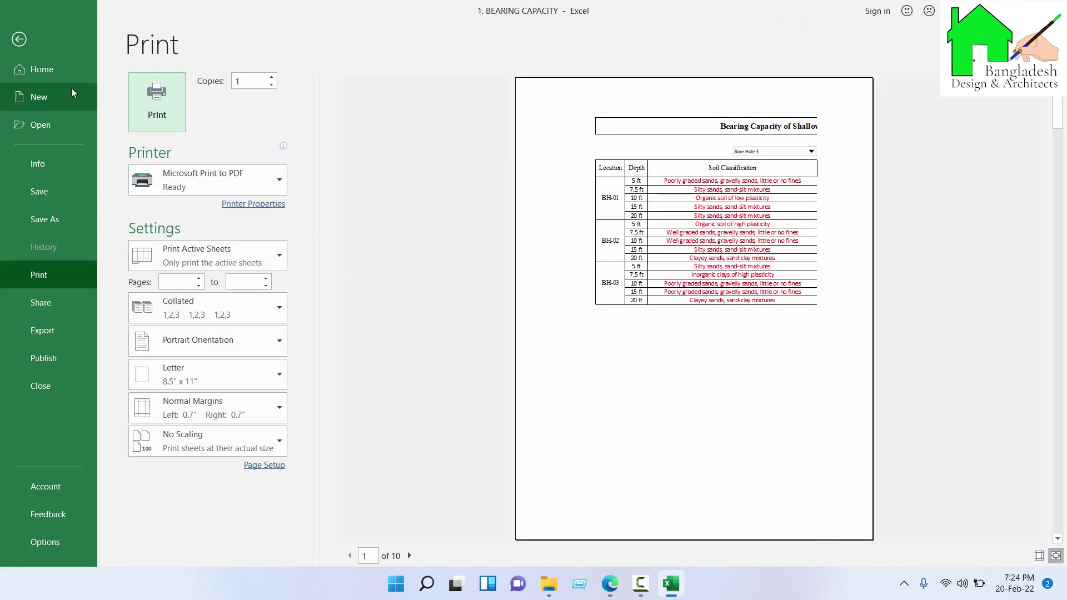
key("Escape")
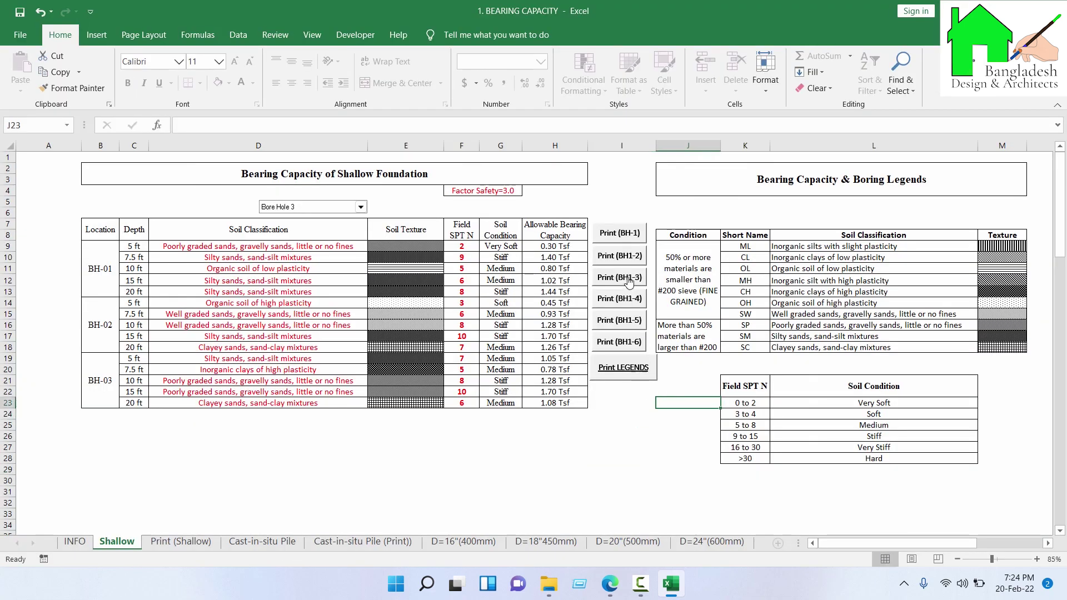
- Print the combined BH1-3 report from the Shallow sheet to a PDF named nnnnn in the Pictures folder
left_click(629, 280)
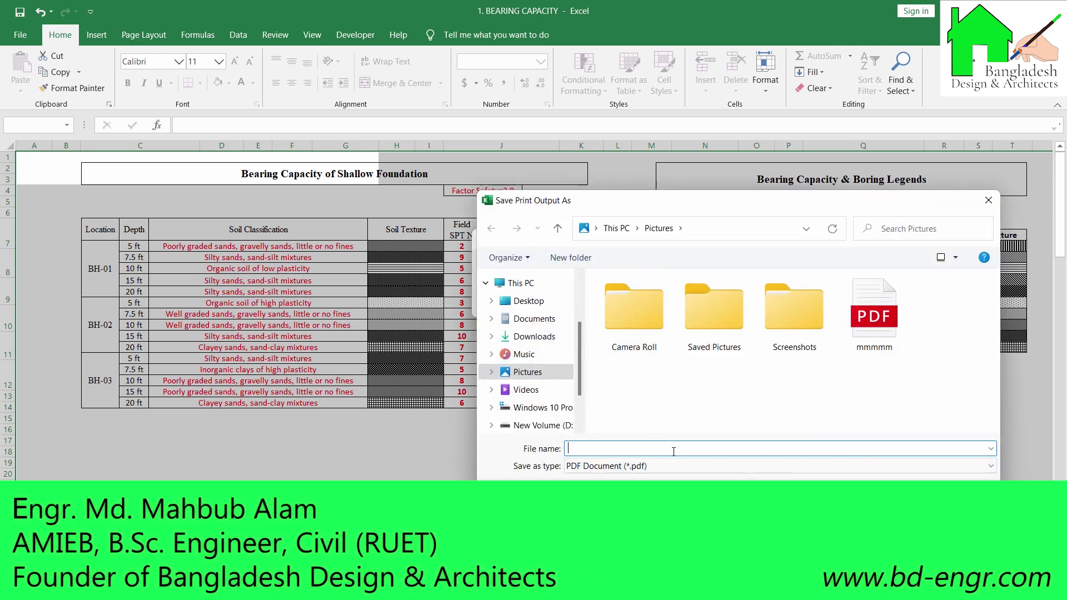
type("nnnnn")
key("Return")
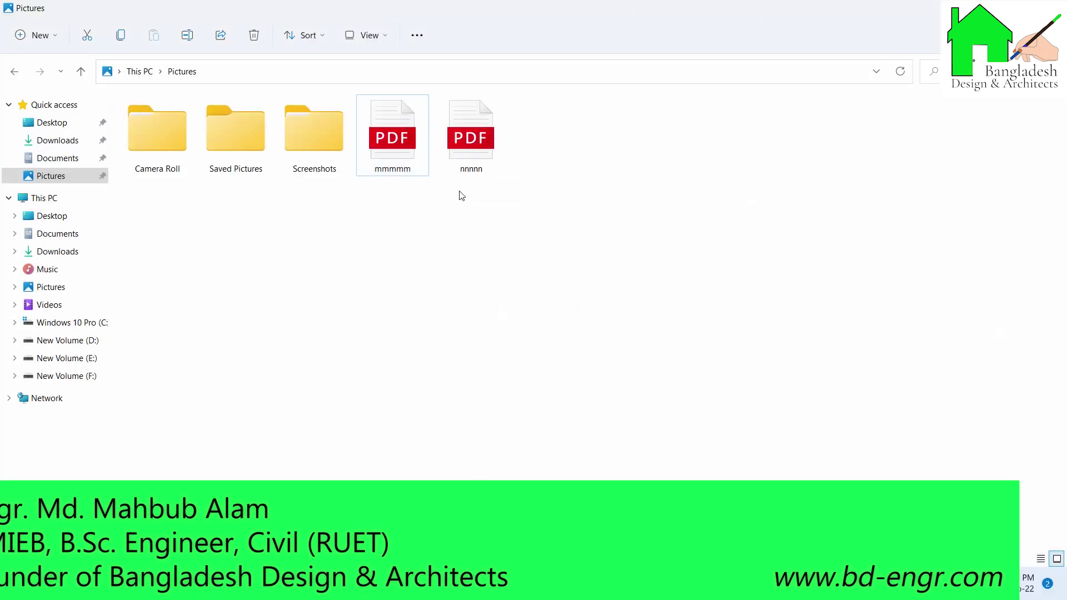
- Open the nnnnn PDF from the Pictures folder and review each borehole's data table, SPT chart and page number
double_click(463, 158)
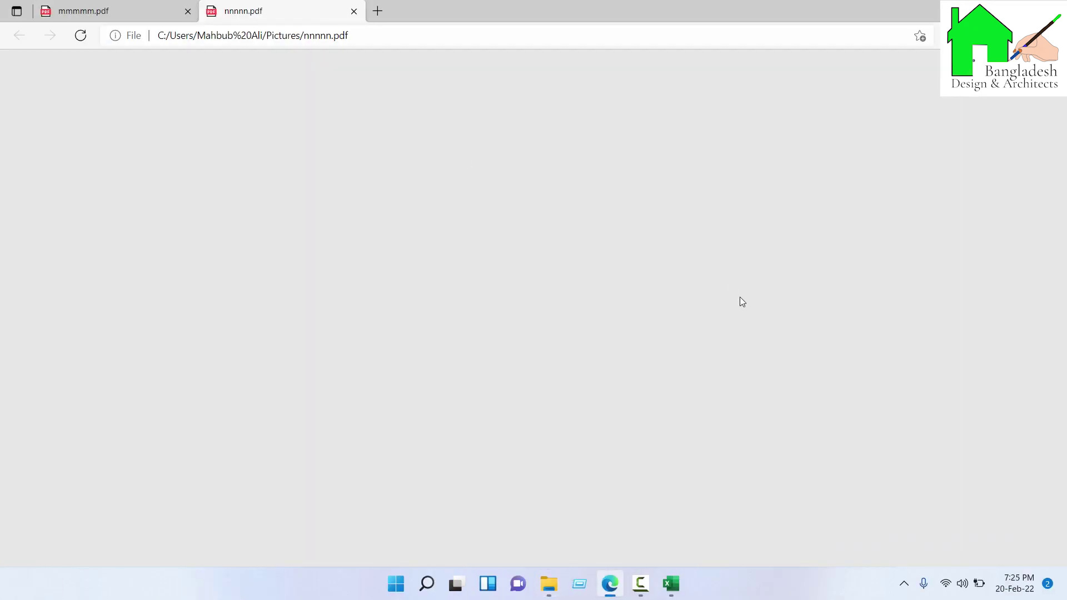
scroll(692, 256, "down", 10)
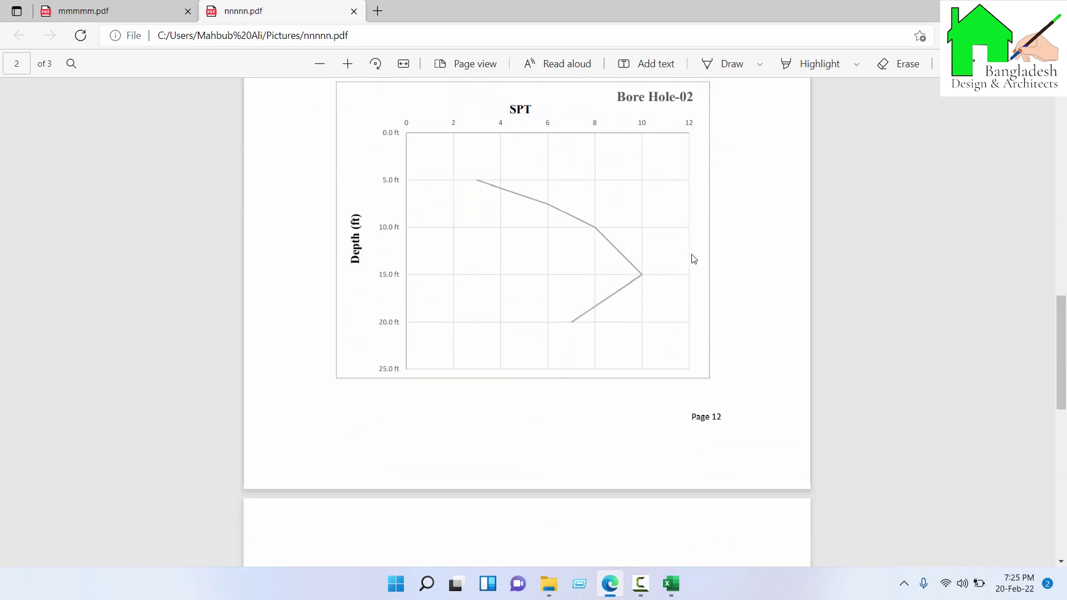
scroll(694, 259, "down", 10)
scroll(706, 458, "up", 1)
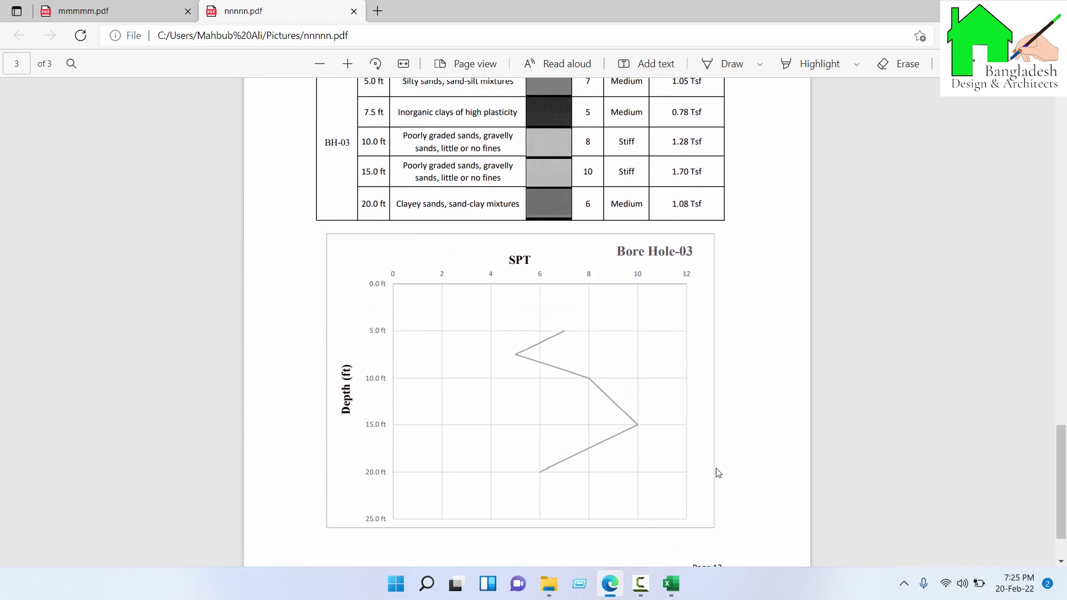
scroll(737, 431, "down", 1)
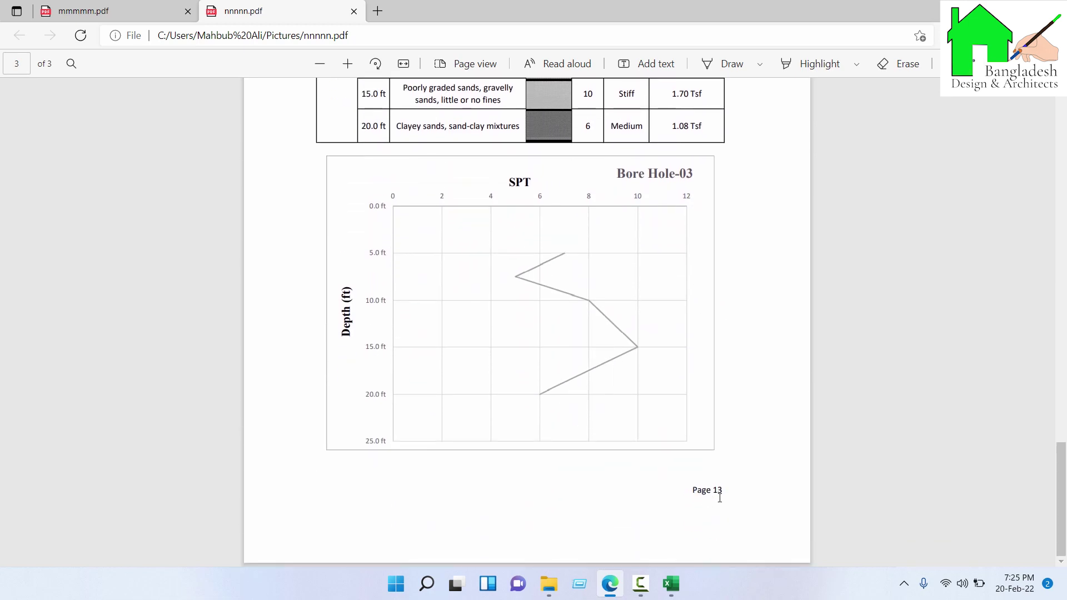
scroll(720, 522, "up", 1)
scroll(721, 544, "down", 1)
scroll(720, 528, "up", 3)
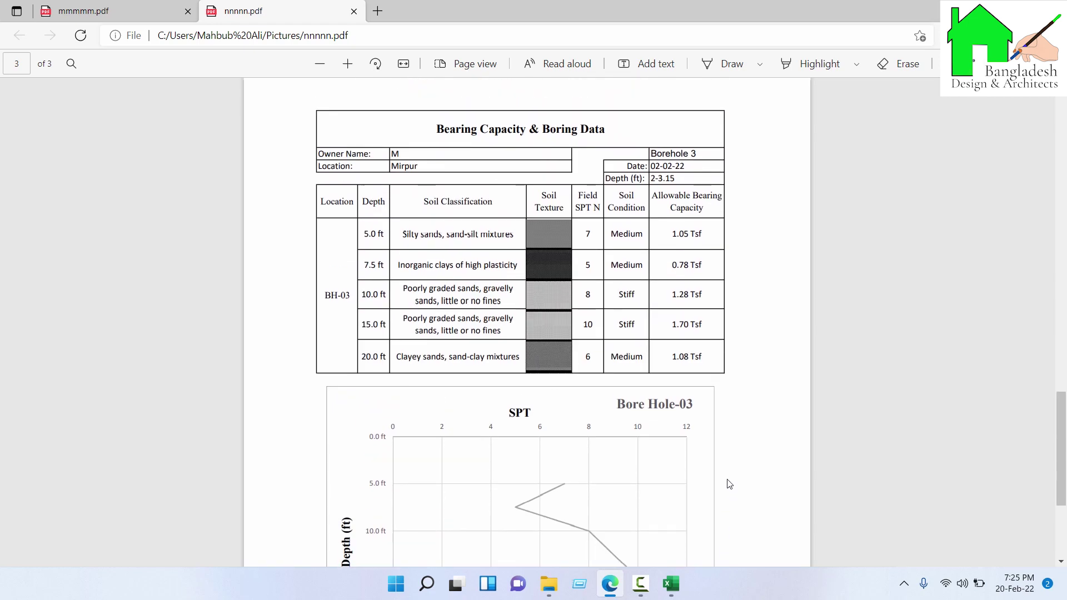
scroll(728, 472, "up", 18)
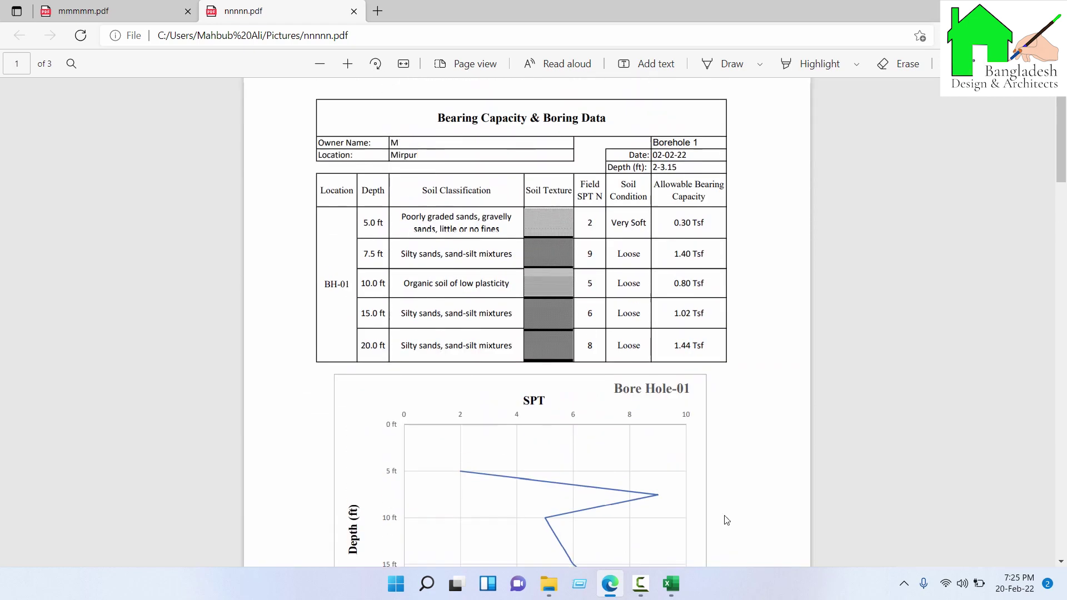
scroll(725, 516, "down", 3)
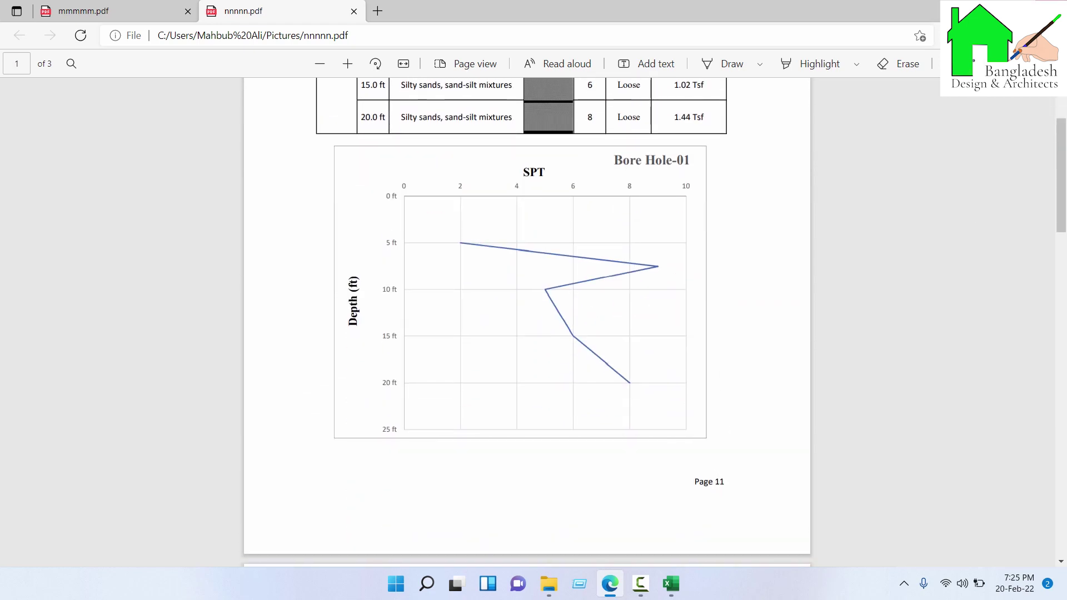
- Switch back to Excel and set the shallow page start on the INFO sheet to 10
key("alt+Tab")
left_click(671, 584)
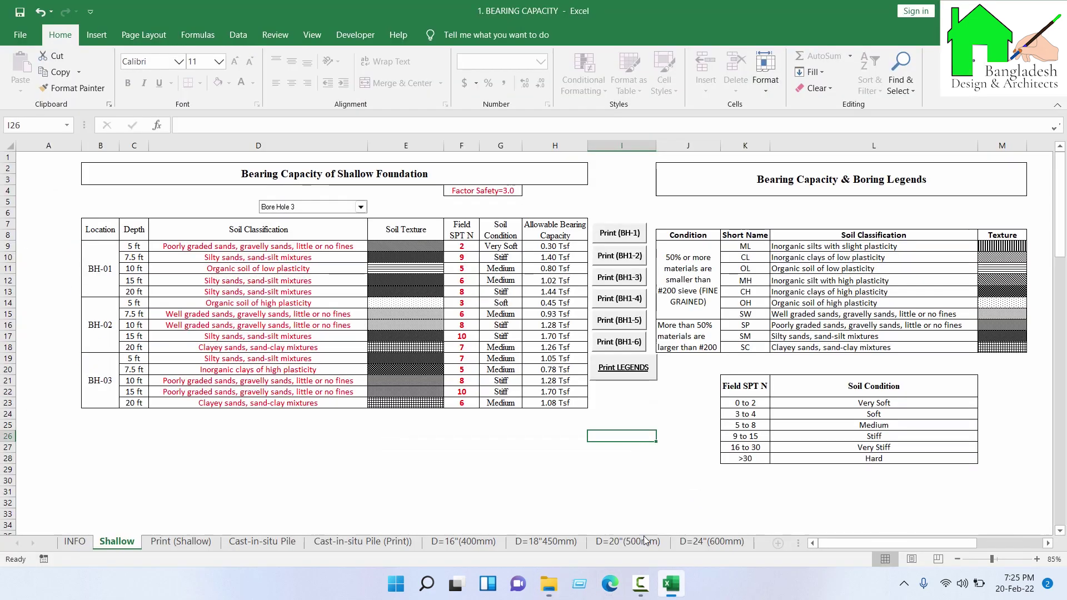
left_click(76, 542)
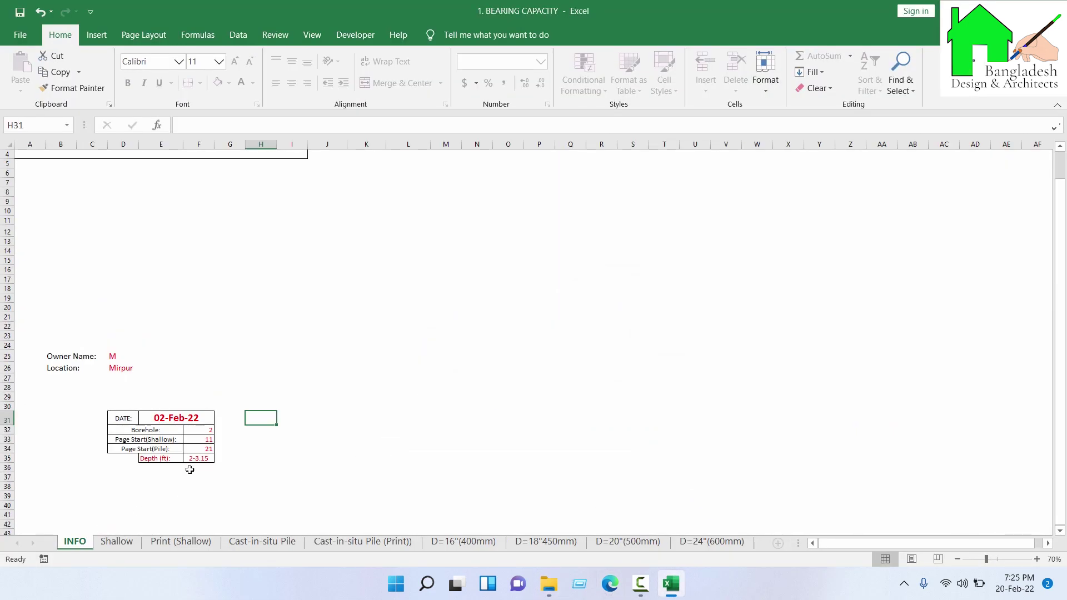
left_click(204, 440)
type("10")
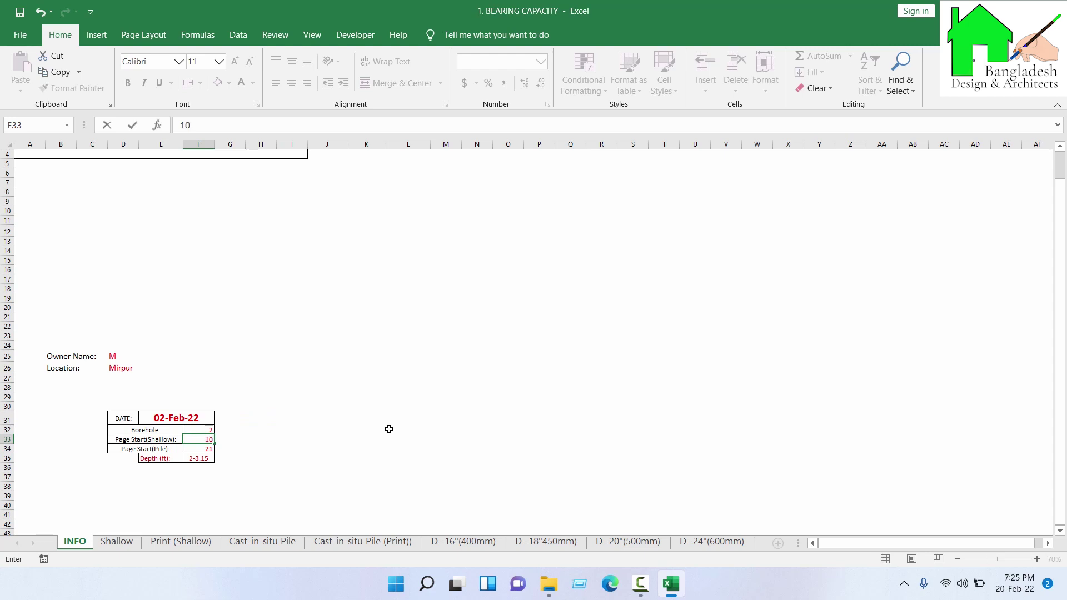
key("Return")
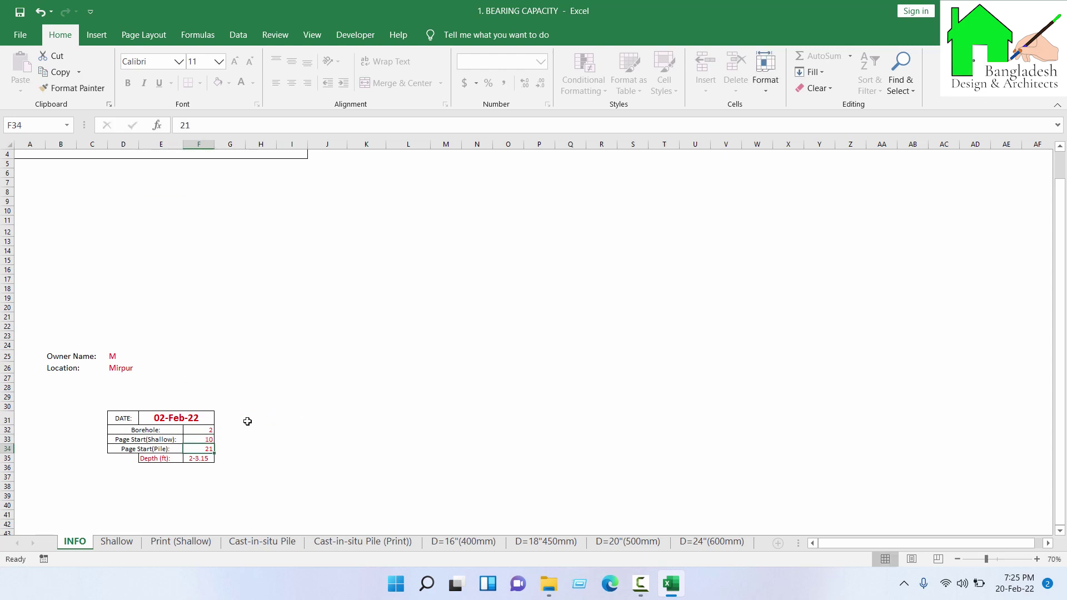
- Print the Bearing Capacity & Boring Legends from the Shallow sheet to a PDF named llll
left_click(134, 542)
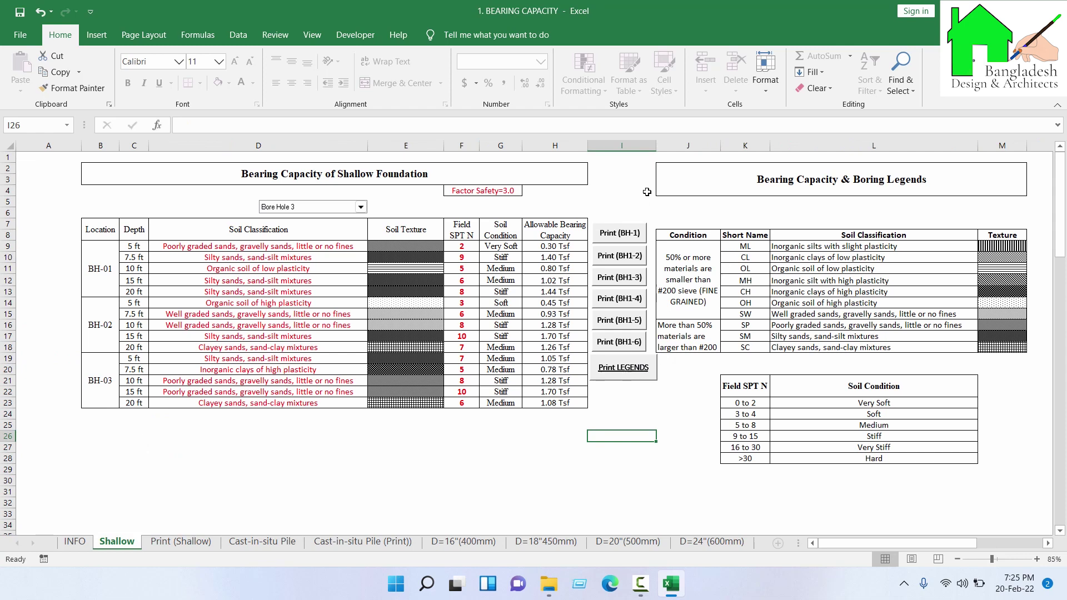
left_click(672, 178)
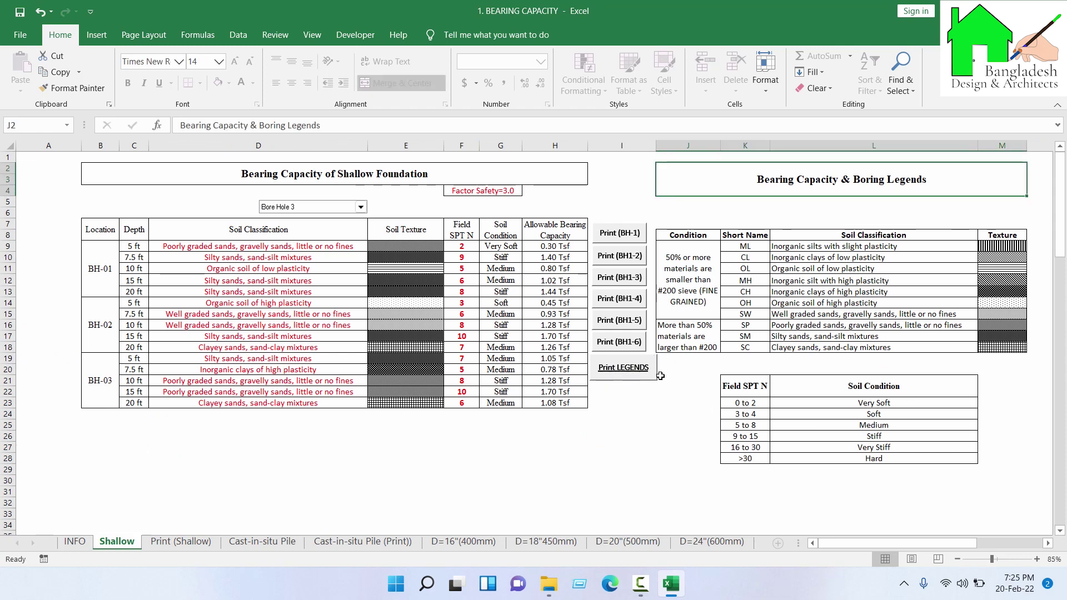
scroll(625, 374, "down", 2)
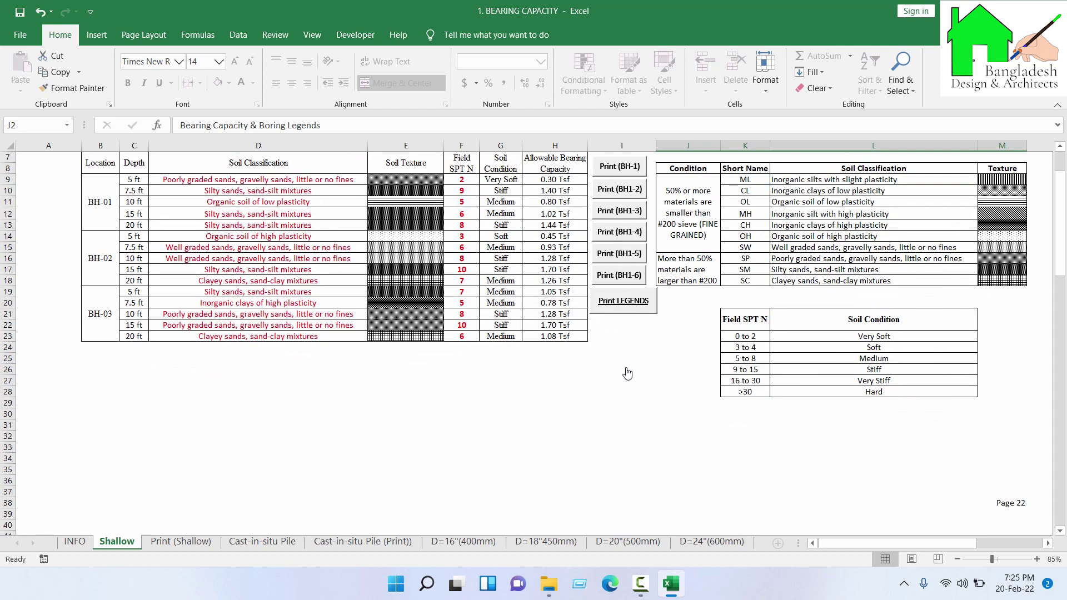
left_click(1009, 501)
left_click(701, 412)
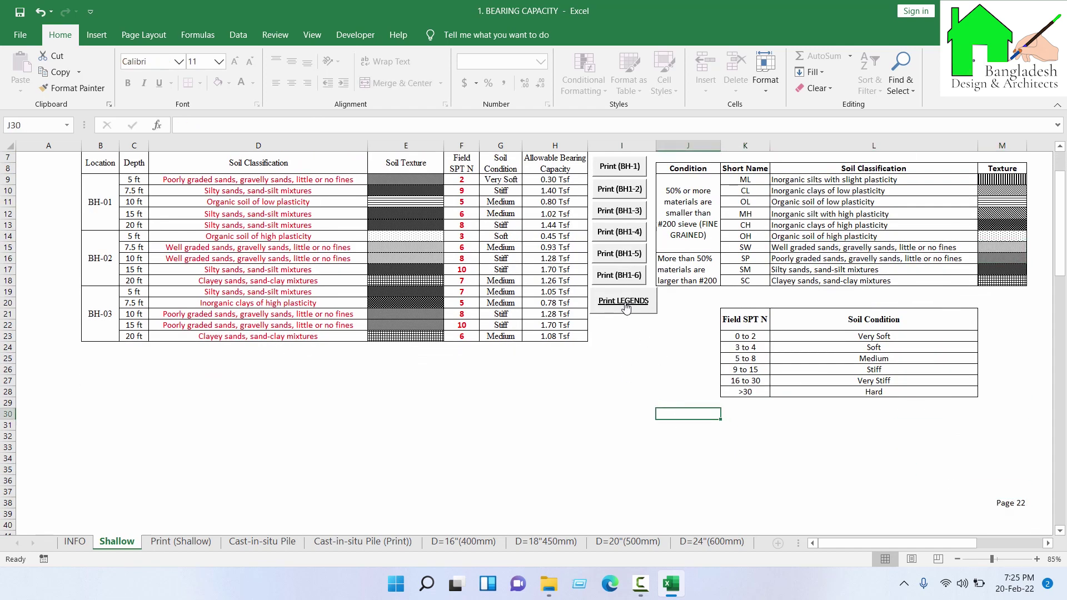
left_click(625, 303)
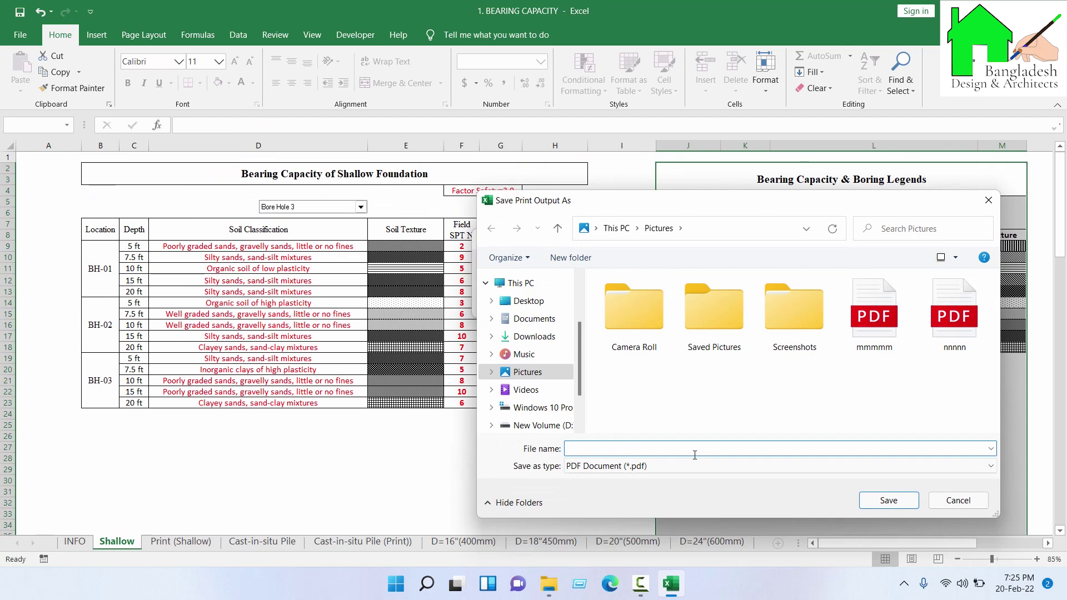
type("llll")
left_click(888, 500)
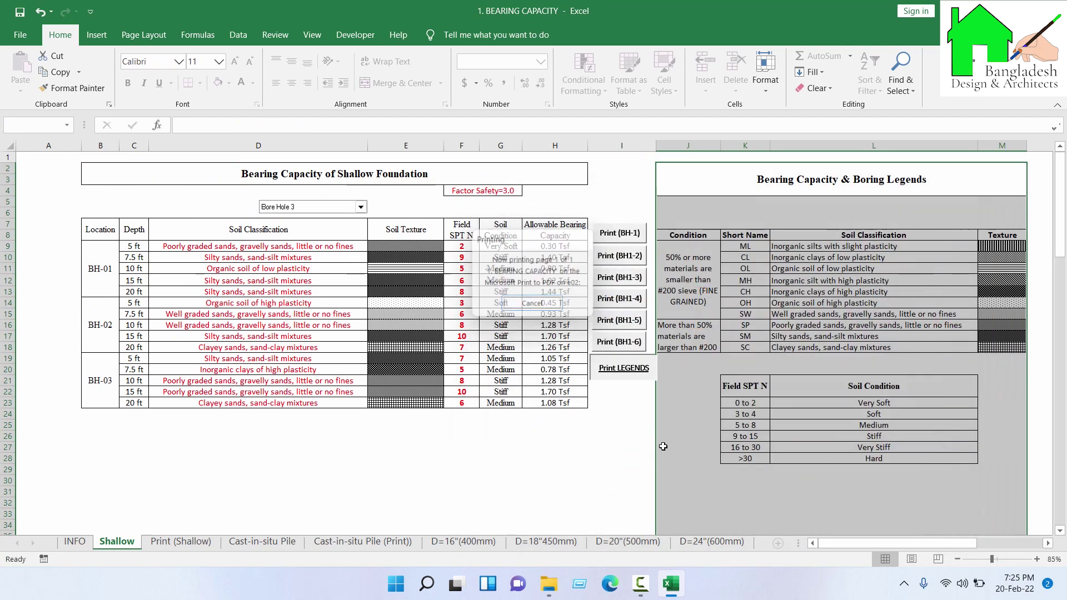
- Open the llll PDF from the Pictures folder, review the full legends page and close it
left_click(548, 584)
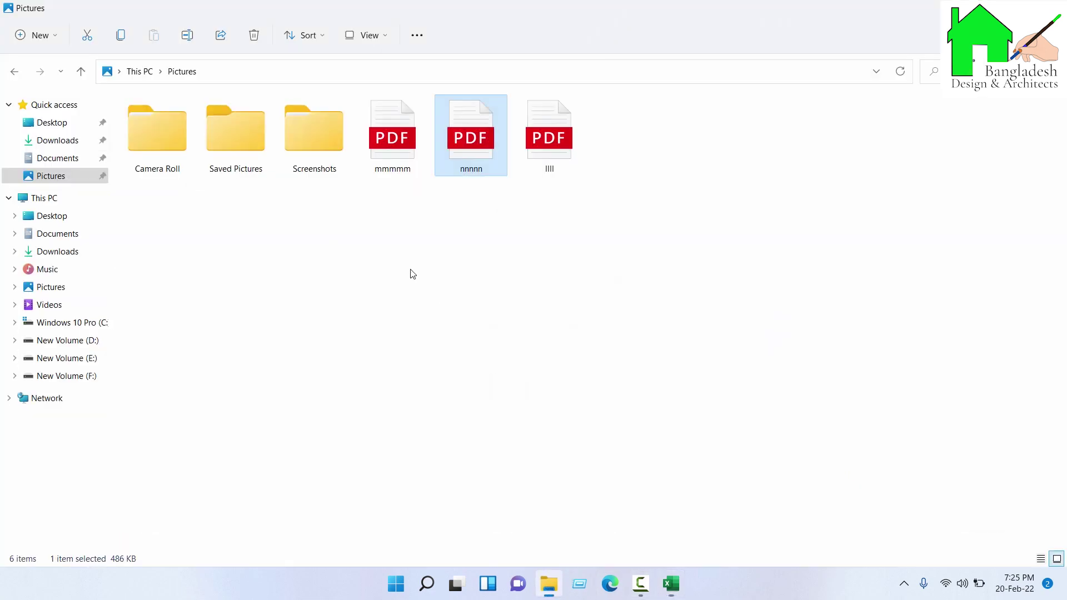
double_click(553, 114)
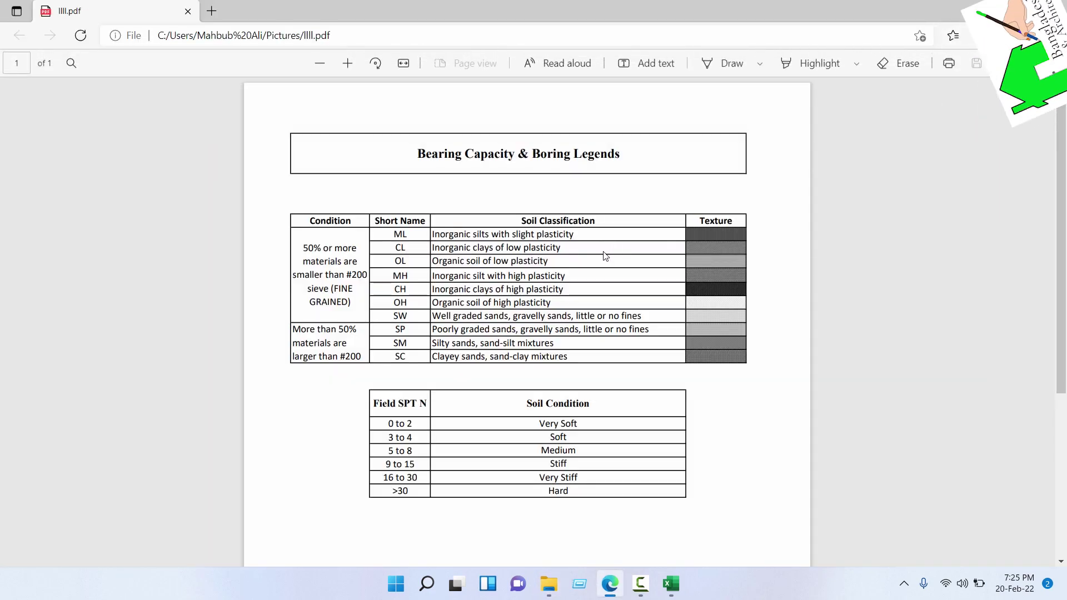
key("ctrl+minus")
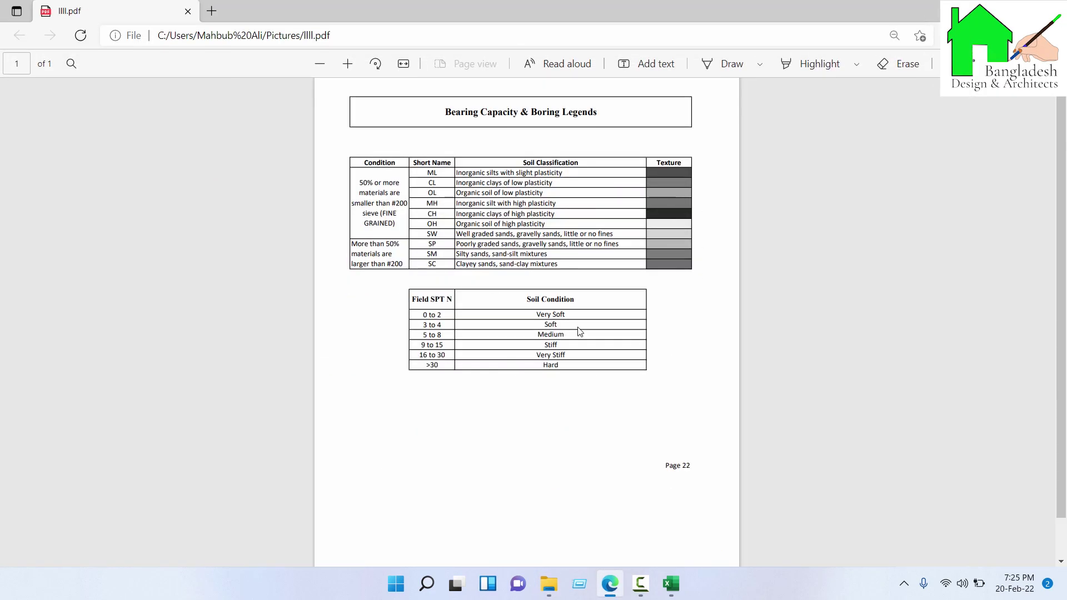
key("ctrl+w")
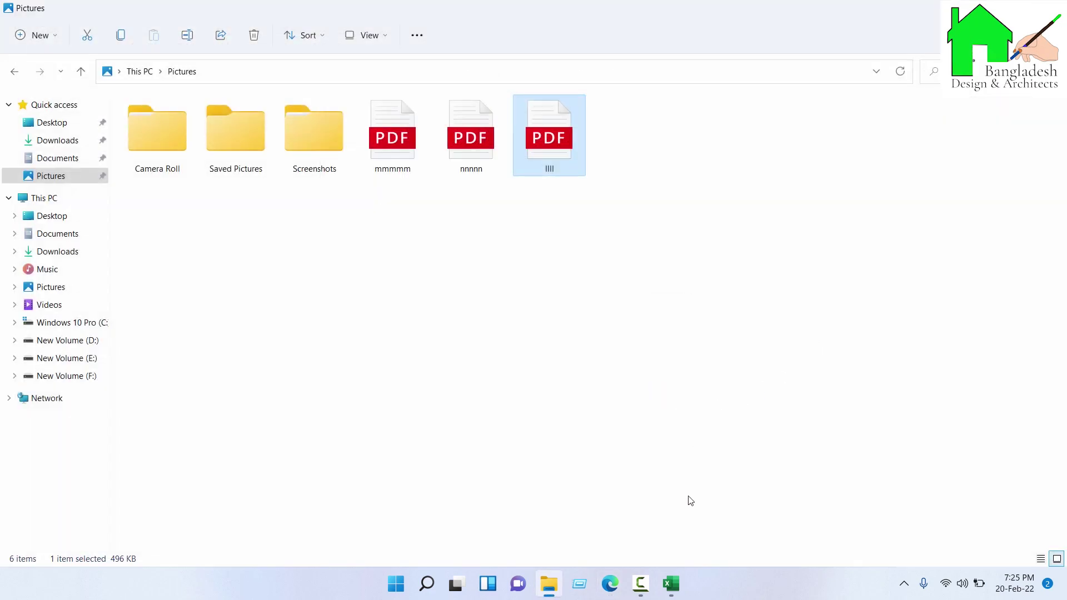
- Switch back to Excel and extend the Shallow sheet's borehole selection to Bore Hole 5, finally to Bore Hole 6
left_click(671, 583)
left_click(672, 444)
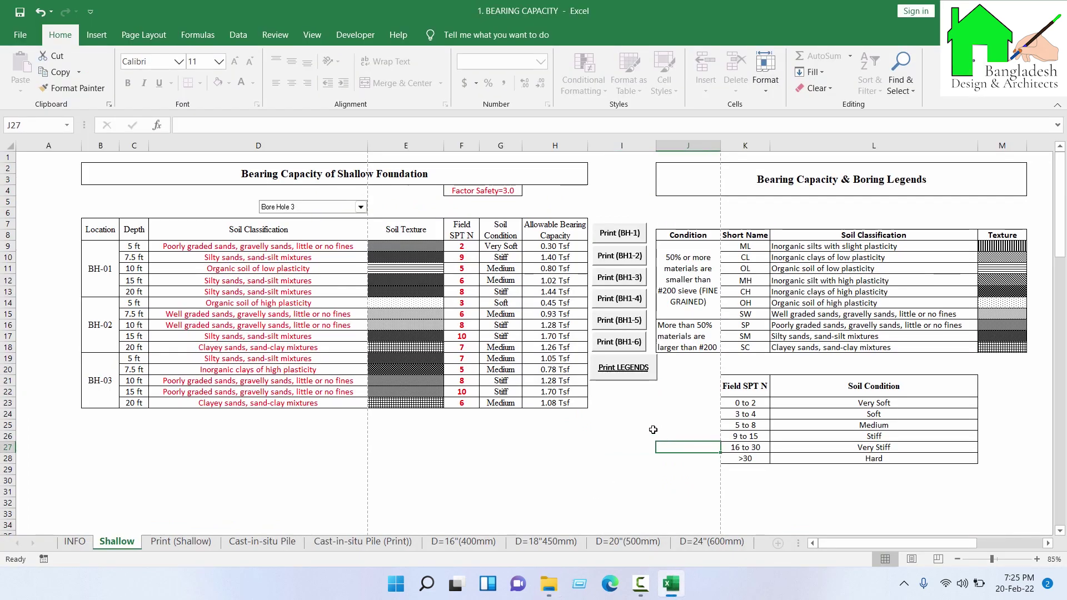
left_click(332, 206)
left_click(311, 243)
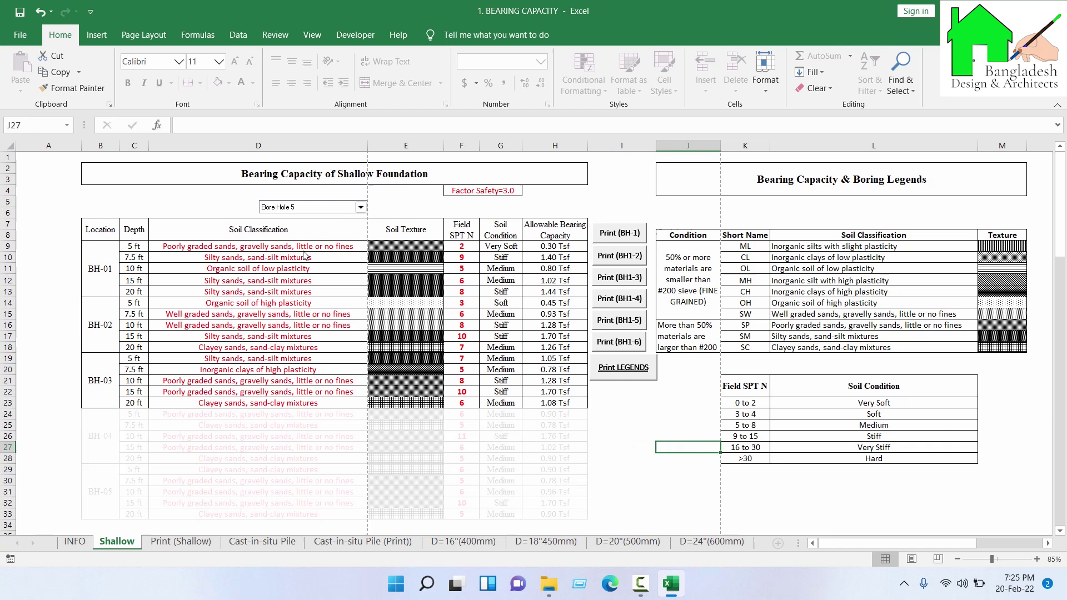
left_click(360, 207)
left_click(331, 251)
left_click(626, 424)
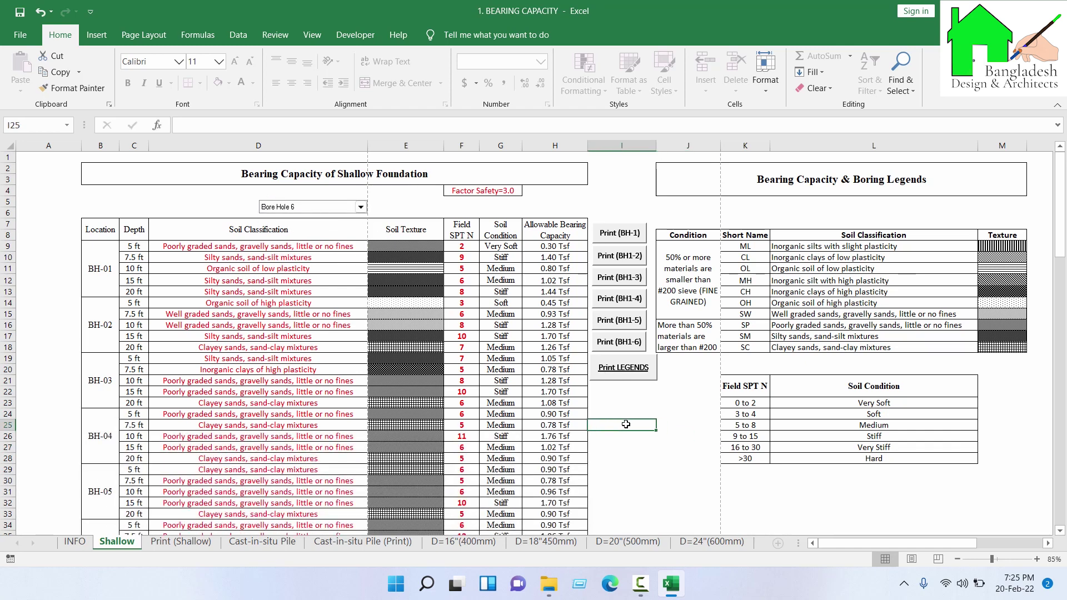
- On the Cast-in-situ Pile sheet, try a factor of safety of 3, and finally set it to 2.5
left_click(263, 541)
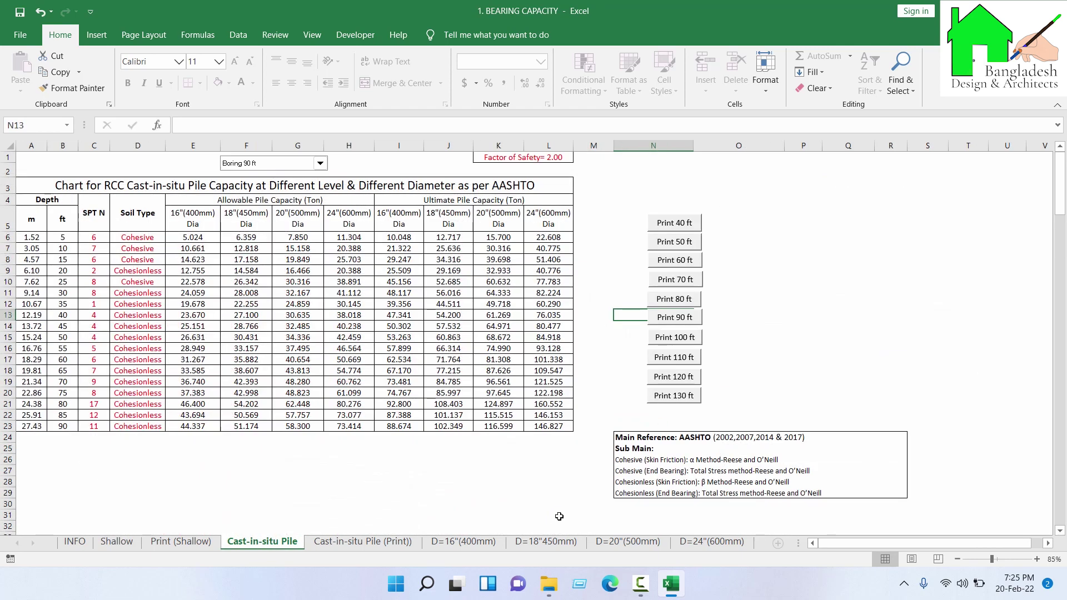
left_click(578, 514)
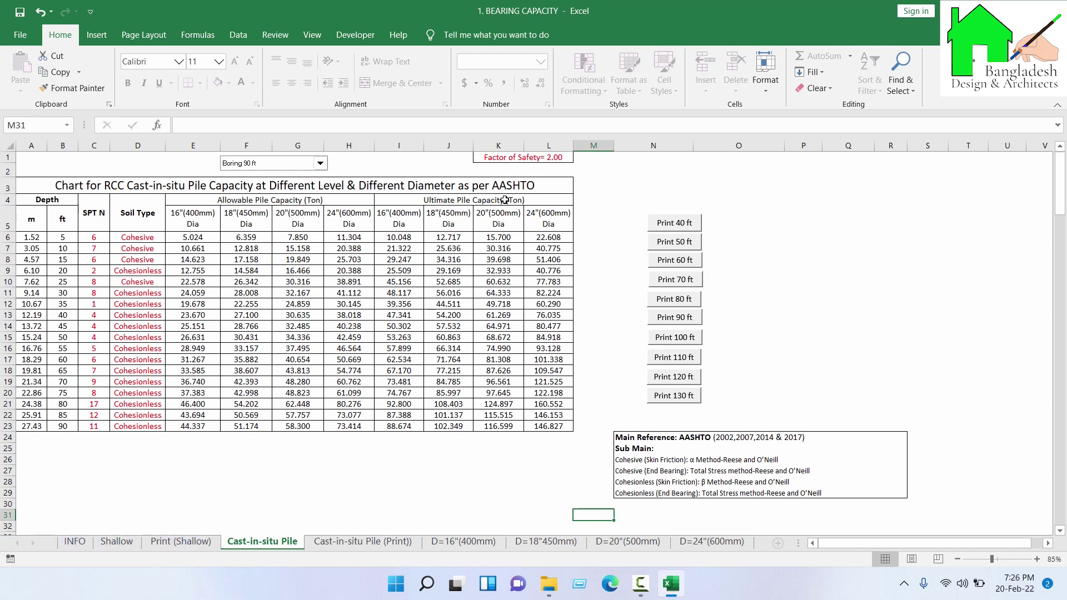
left_click(518, 160)
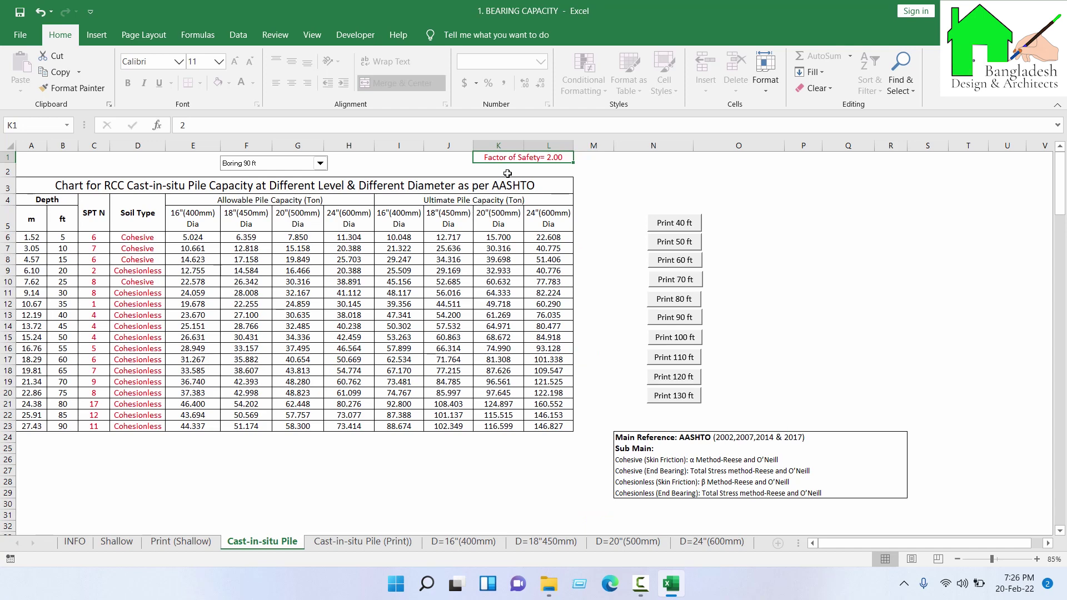
type("3")
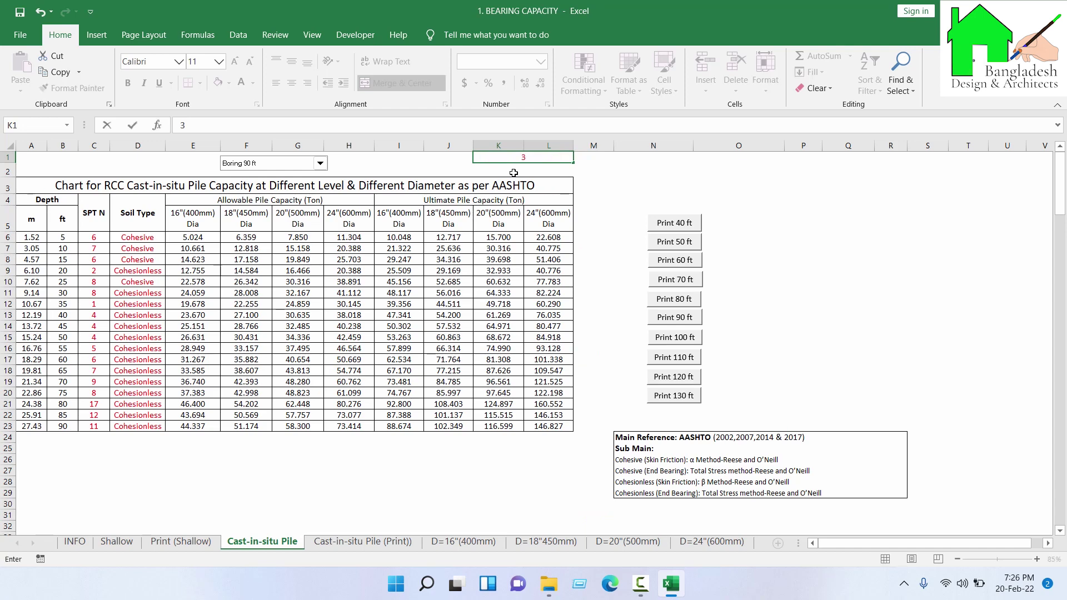
key("Return")
left_click(534, 158)
type("2")
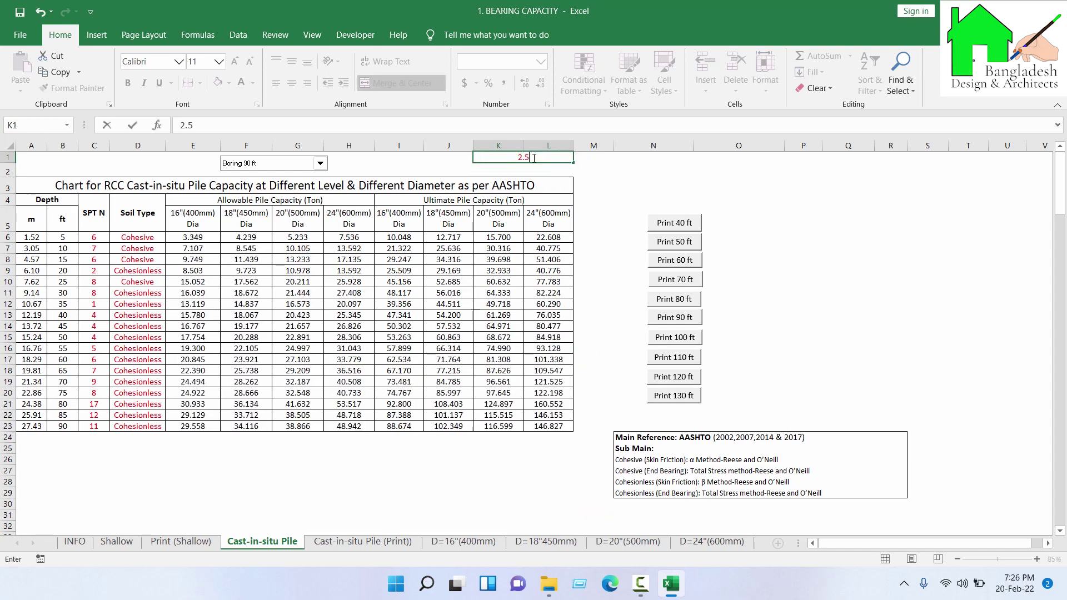
type(".5")
key("Return")
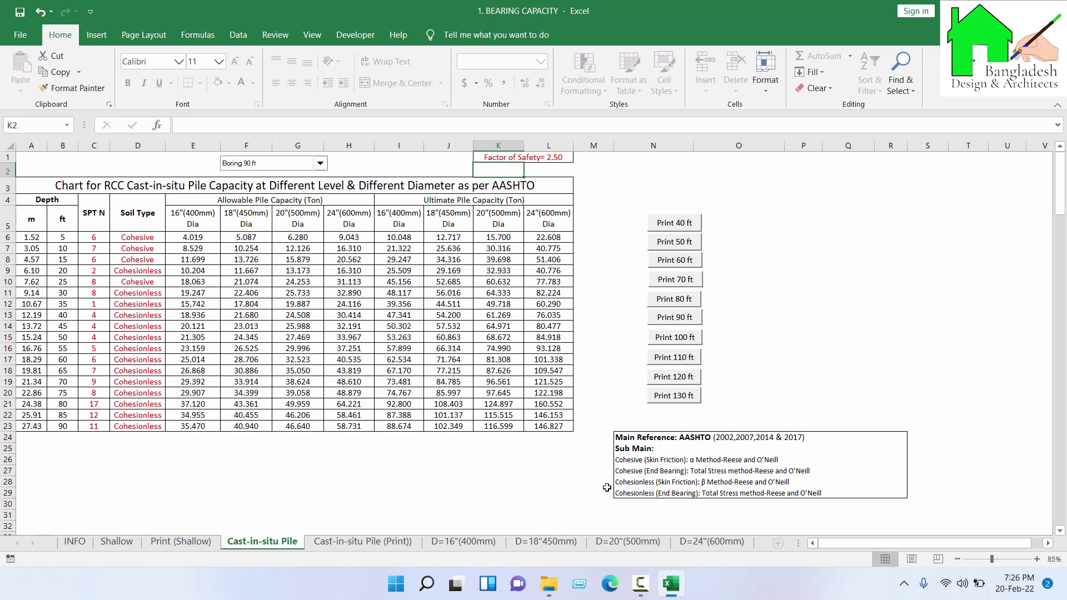
left_click(838, 404)
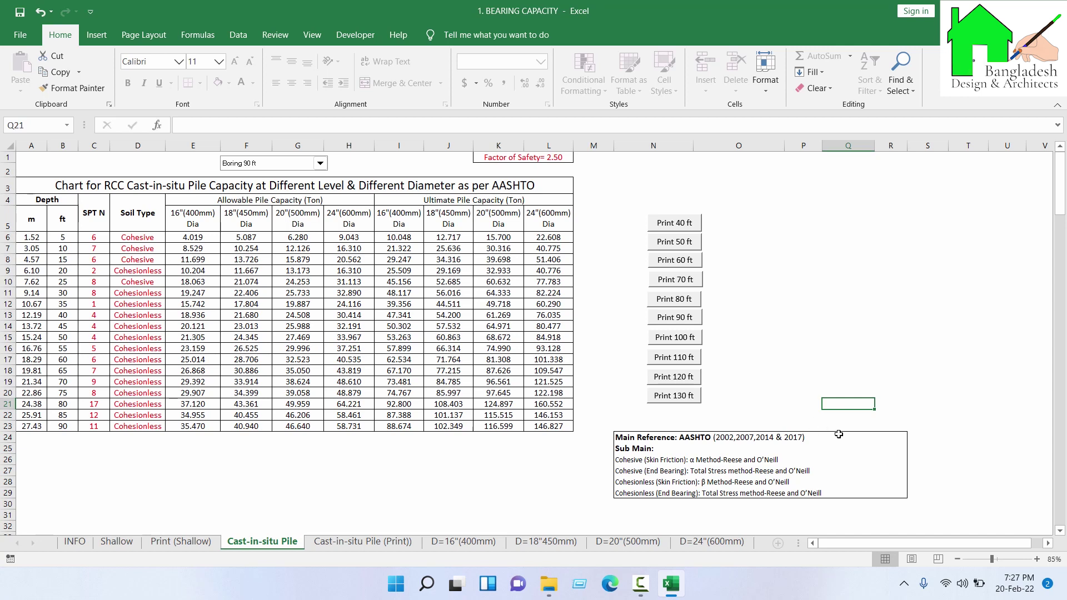
left_click(957, 504)
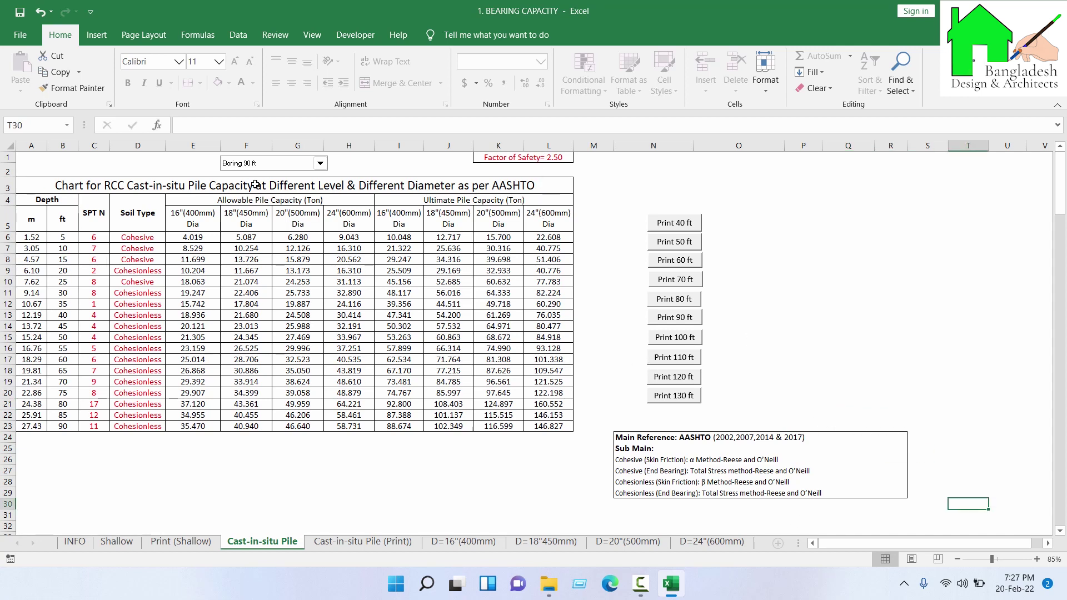
left_click(93, 237)
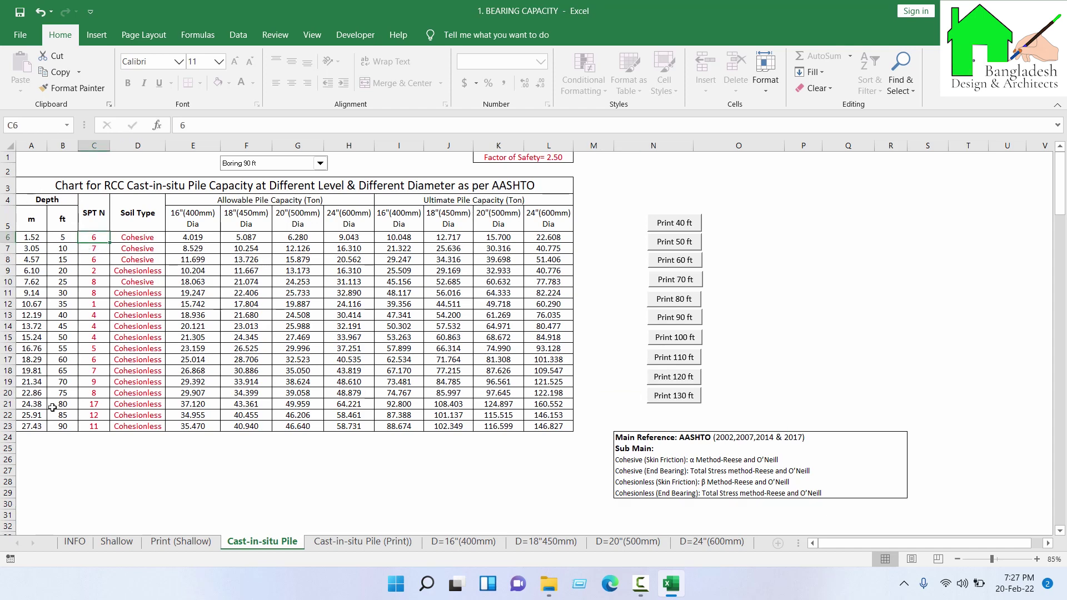
- Try boring depths of 40, 50, 130 and 80 ft for the pile capacity chart, and finally select Boring 60 ft
left_click(240, 168)
left_click(243, 175)
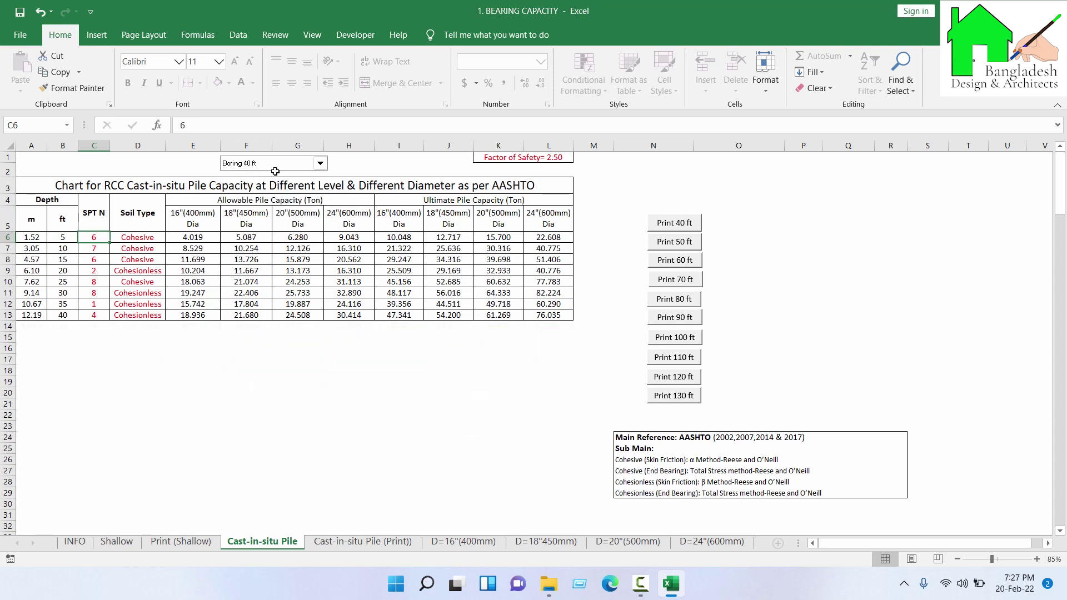
left_click(279, 167)
left_click(270, 183)
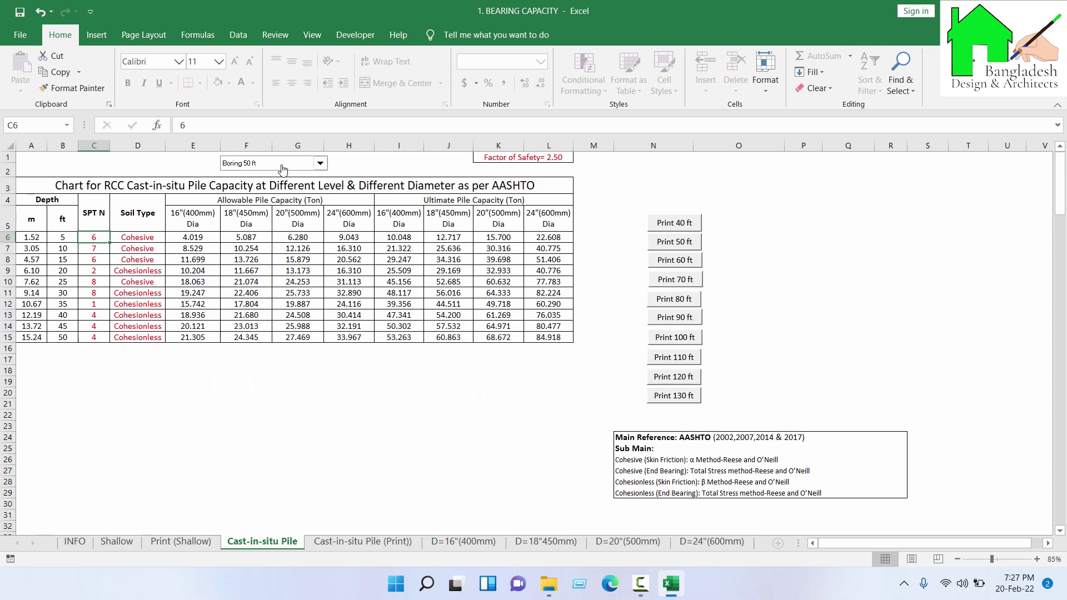
left_click(280, 166)
left_click(261, 245)
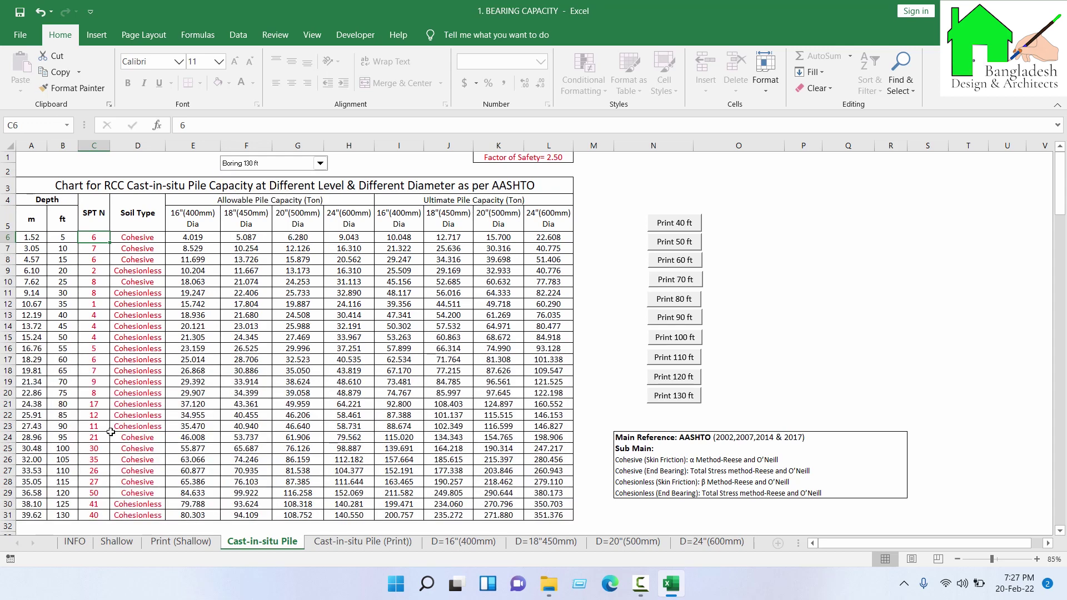
left_click(292, 167)
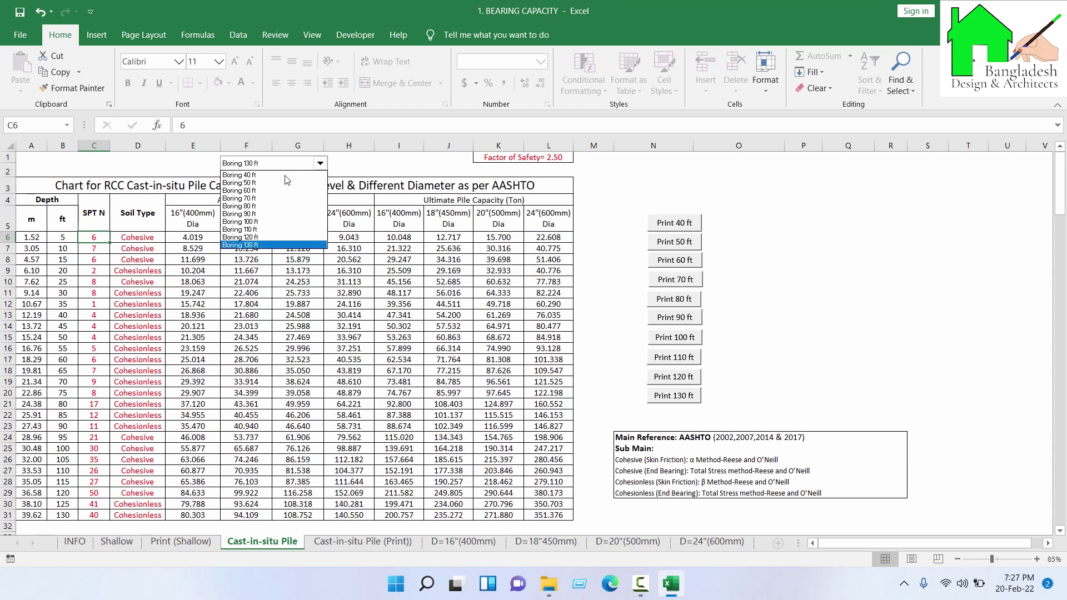
left_click(289, 207)
left_click(273, 166)
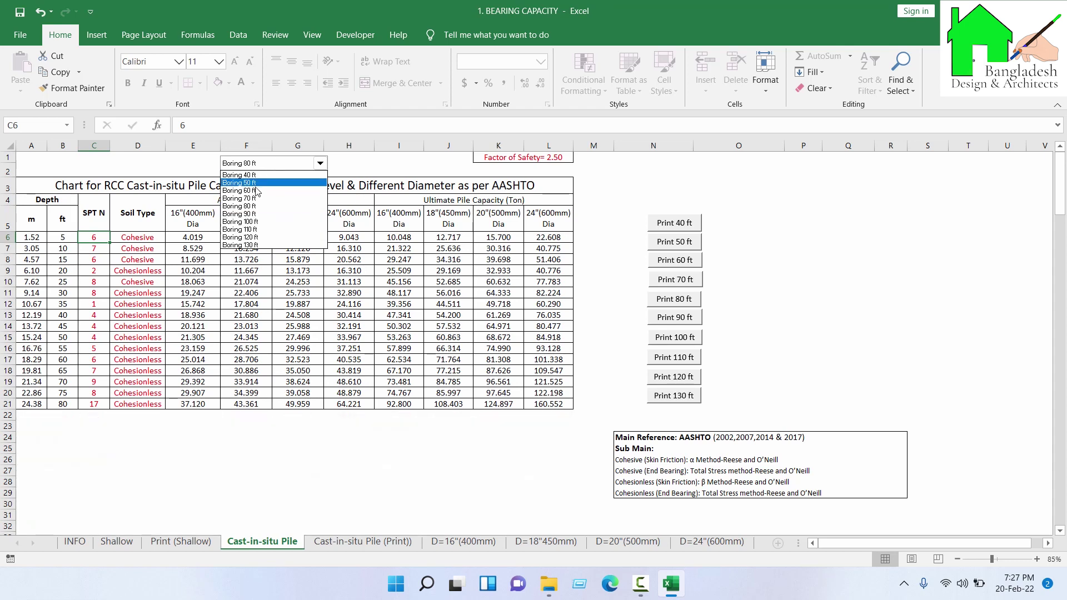
left_click(272, 191)
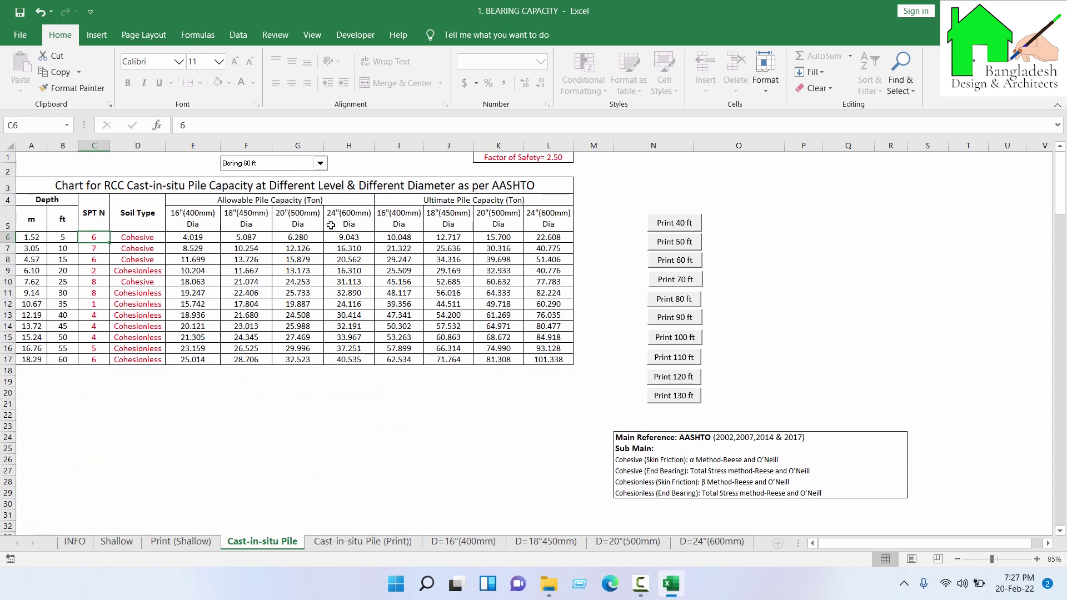
- Set the SPT N values to 4 at the 5 ft depth and 6 at the 10 ft depth
left_click(501, 157)
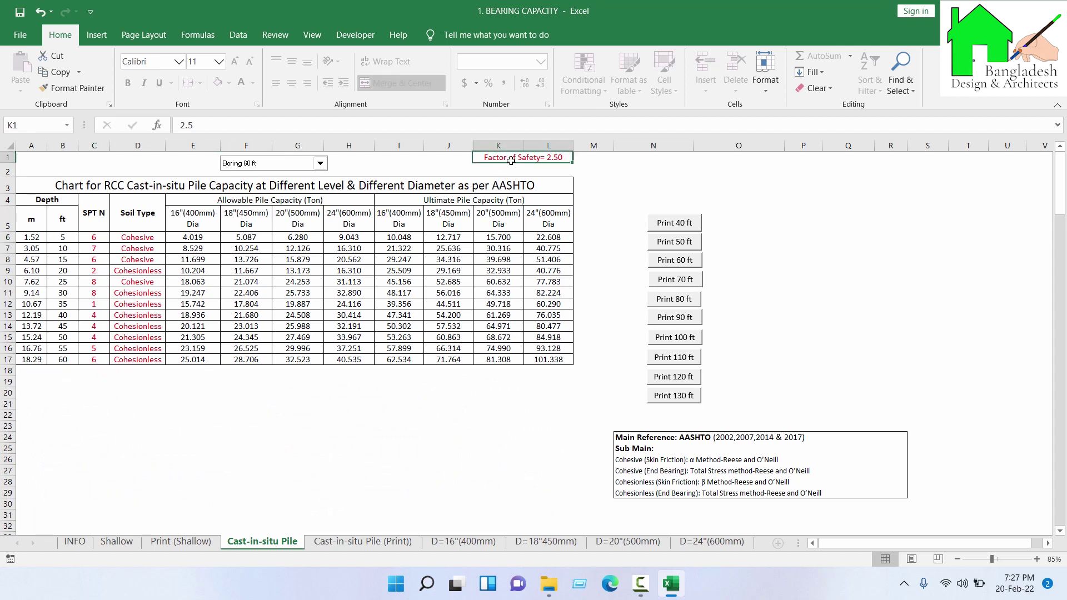
left_click(587, 403)
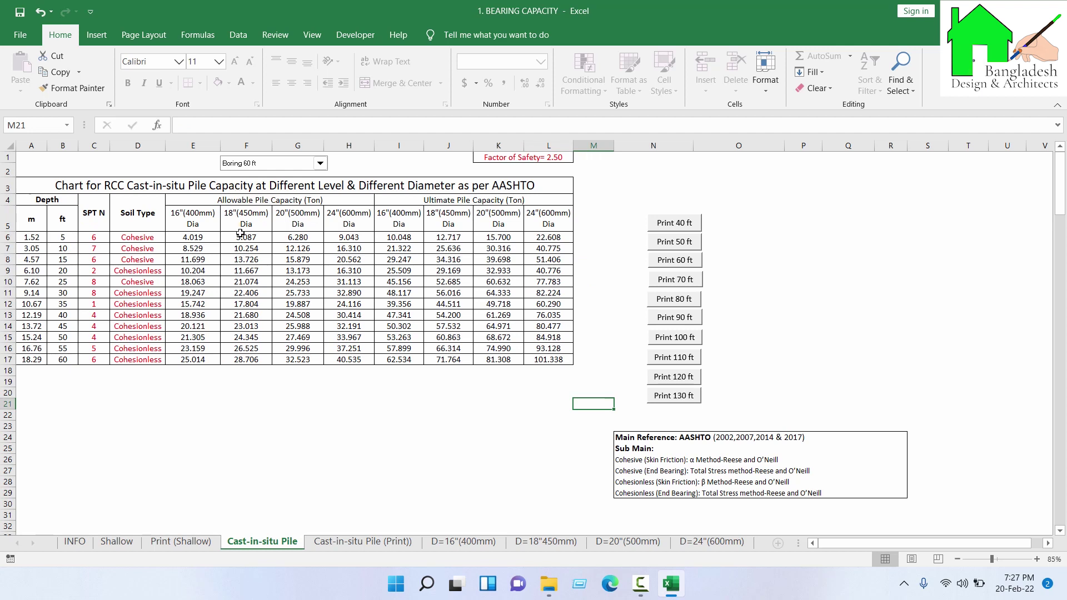
left_click(97, 241)
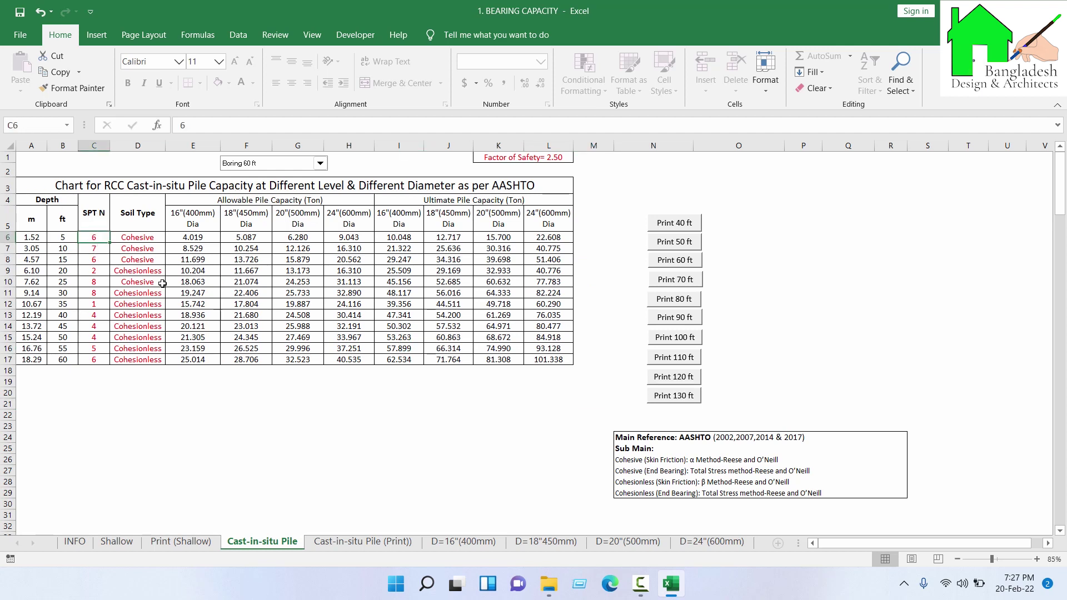
type("4")
key("Return")
type("6")
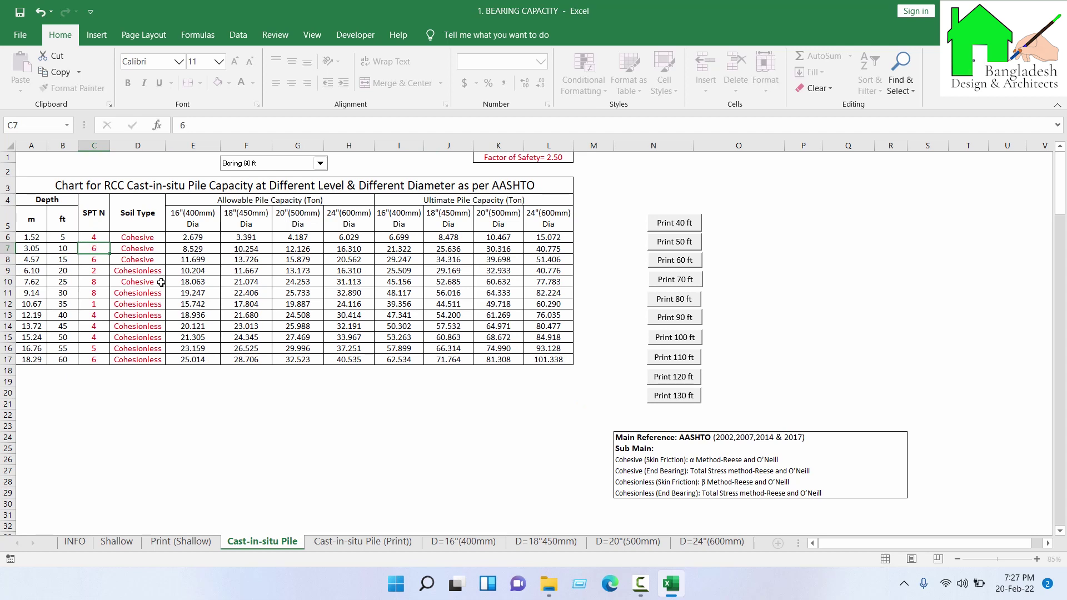
key("Return")
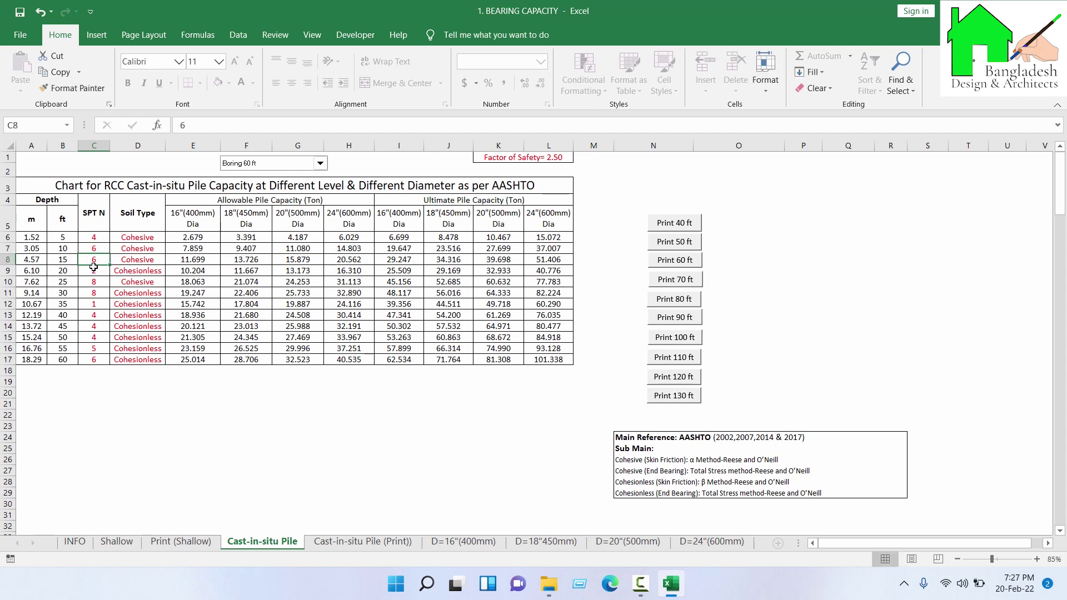
- Try the Cohesionless soil type at the 5 ft depth, and finally set it back to Cohesive
left_click(143, 237)
left_click(171, 237)
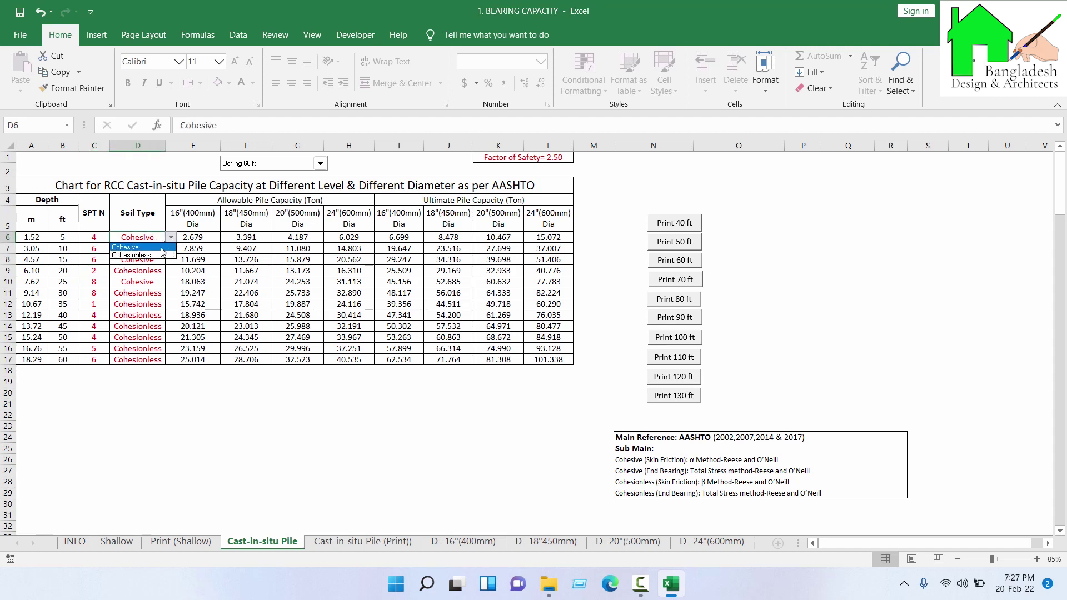
left_click(163, 253)
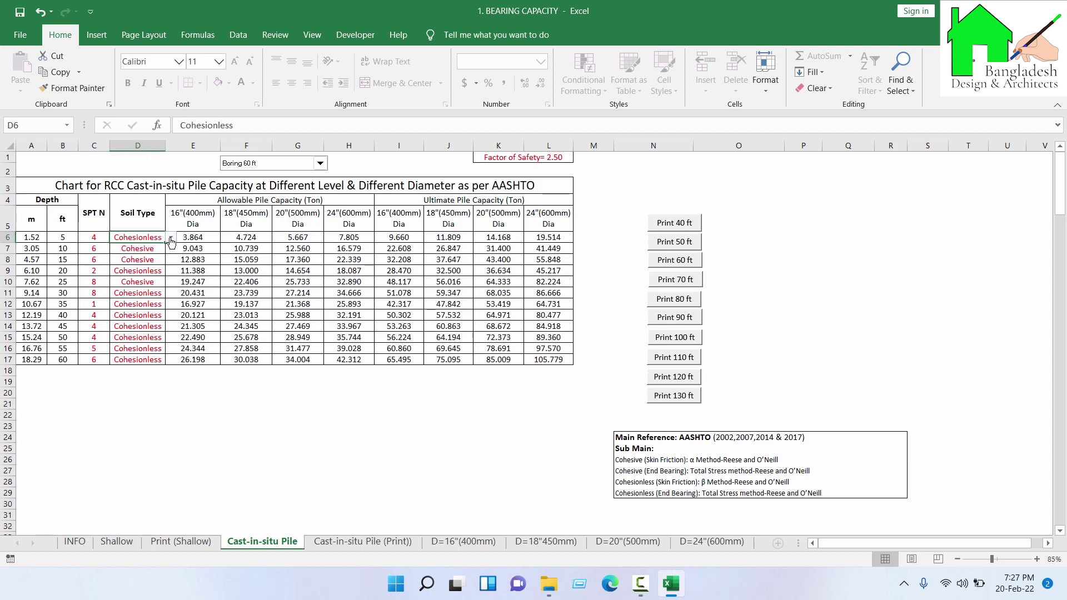
left_click(171, 237)
left_click(157, 249)
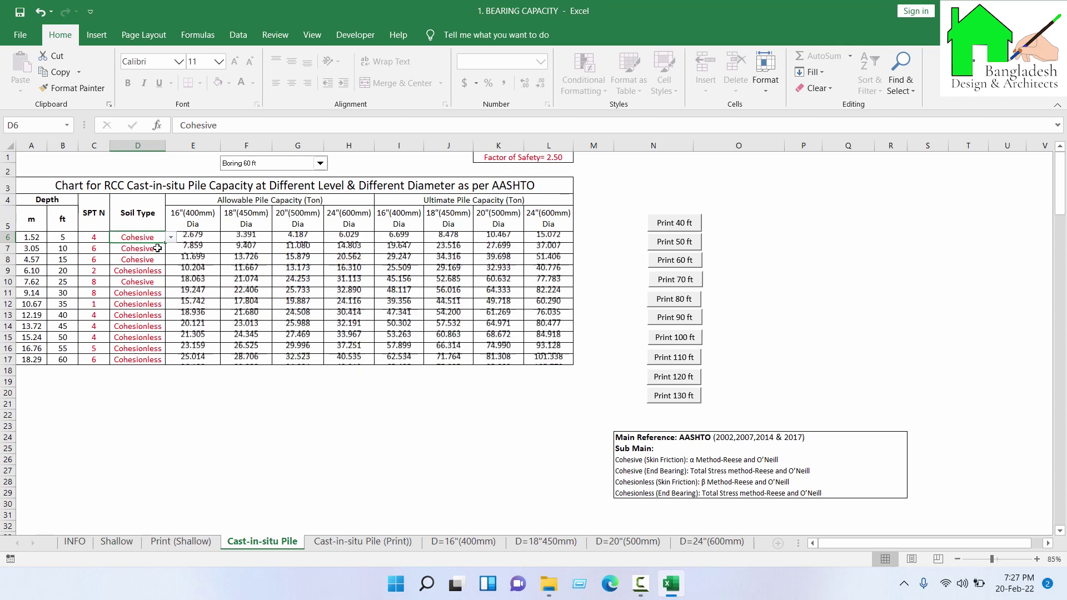
- Set the soil type at the 15, 20 and 25 ft depths to Cohesionless
left_click(163, 259)
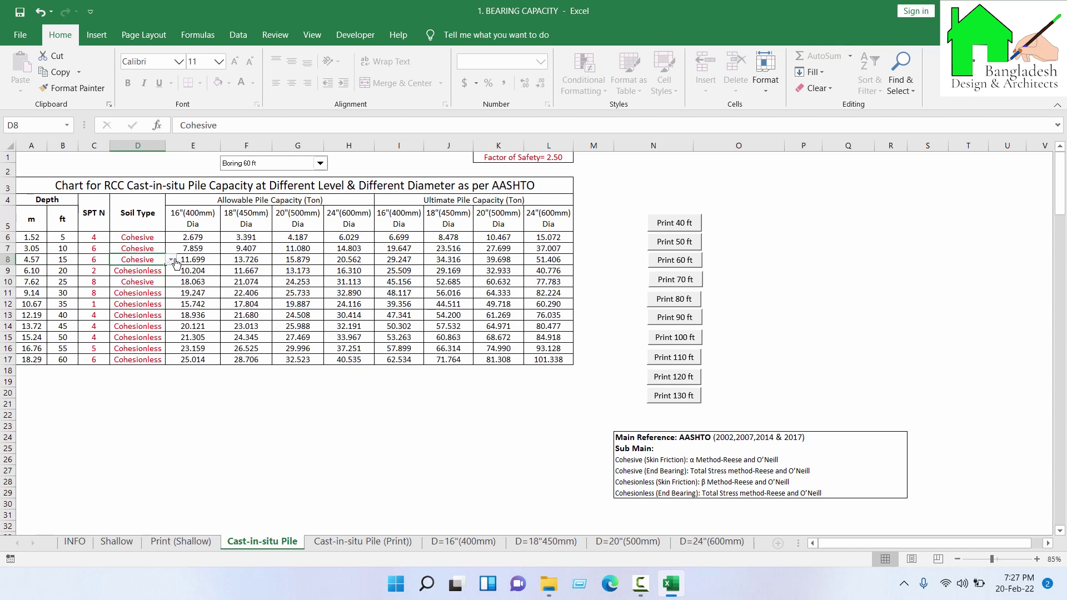
left_click(171, 259)
left_click(150, 278)
left_click(139, 271)
left_click(171, 270)
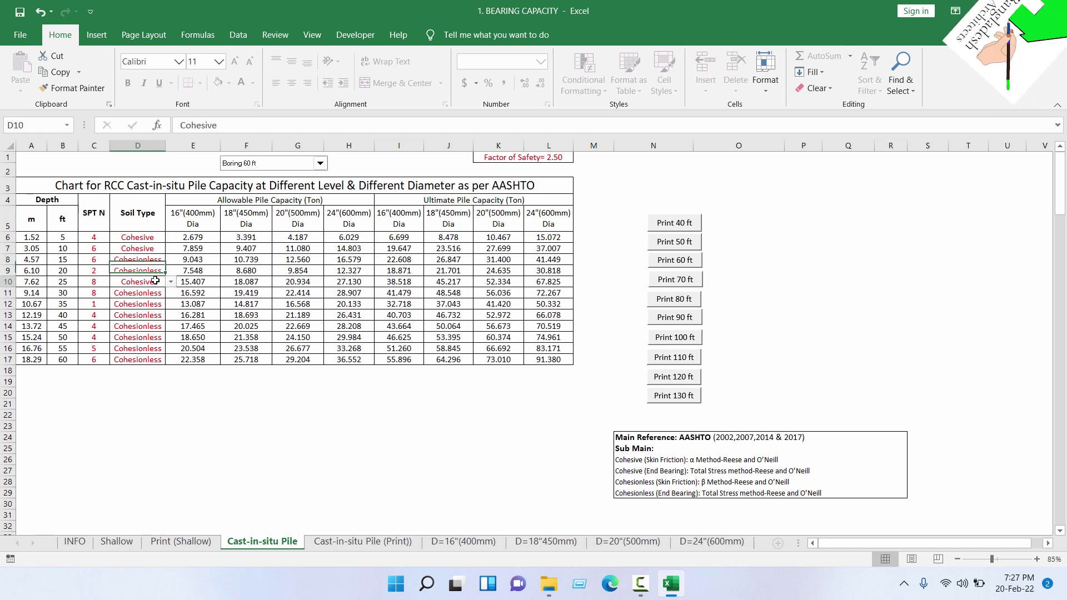
left_click(150, 289)
left_click(139, 282)
left_click(171, 281)
left_click(151, 298)
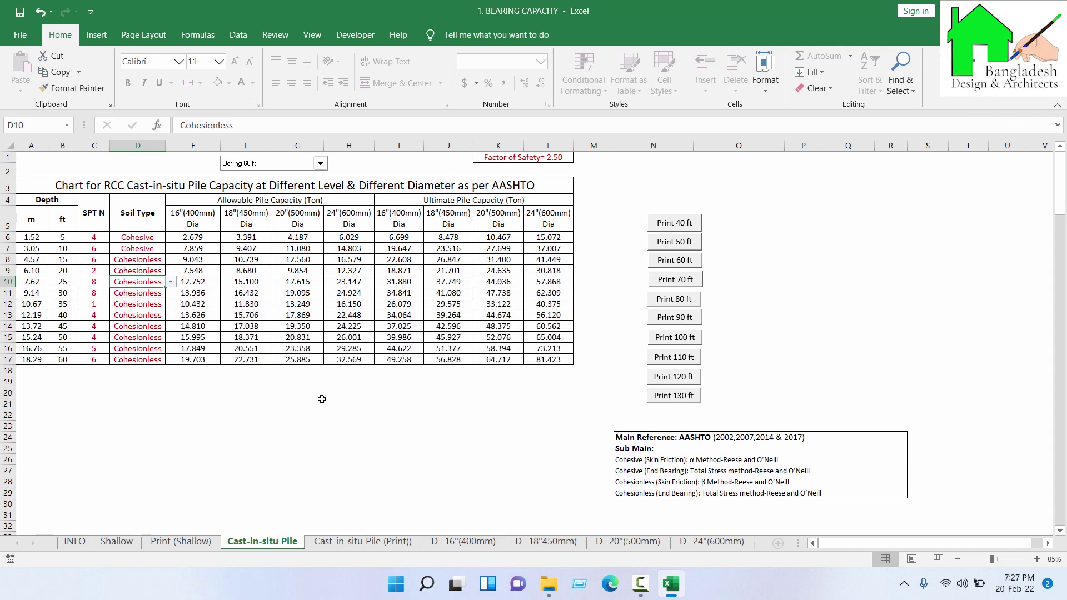
left_click_drag(339, 393, 340, 404)
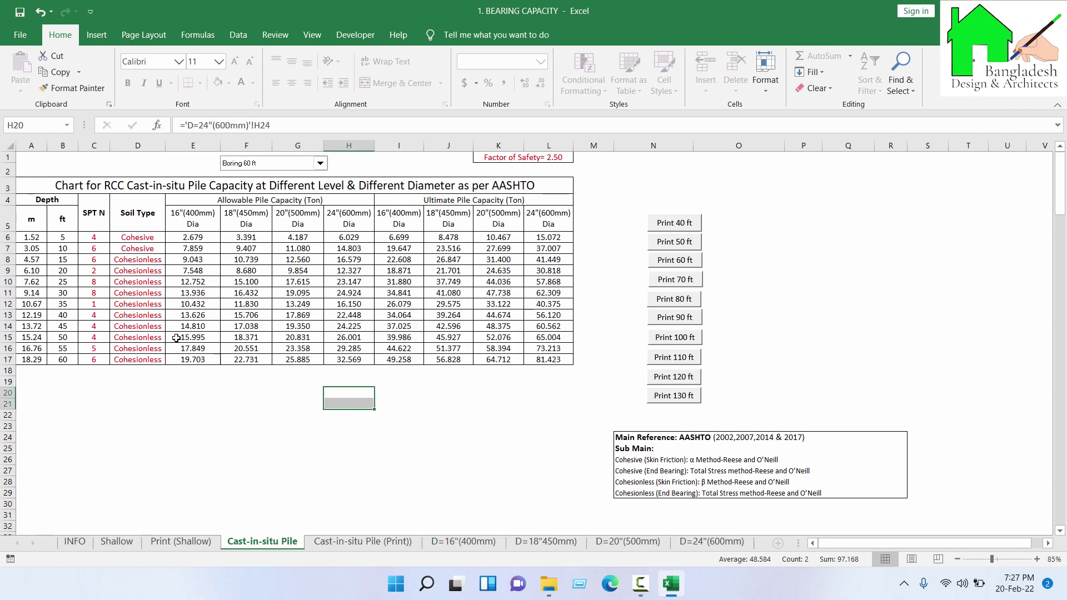
left_click(596, 427)
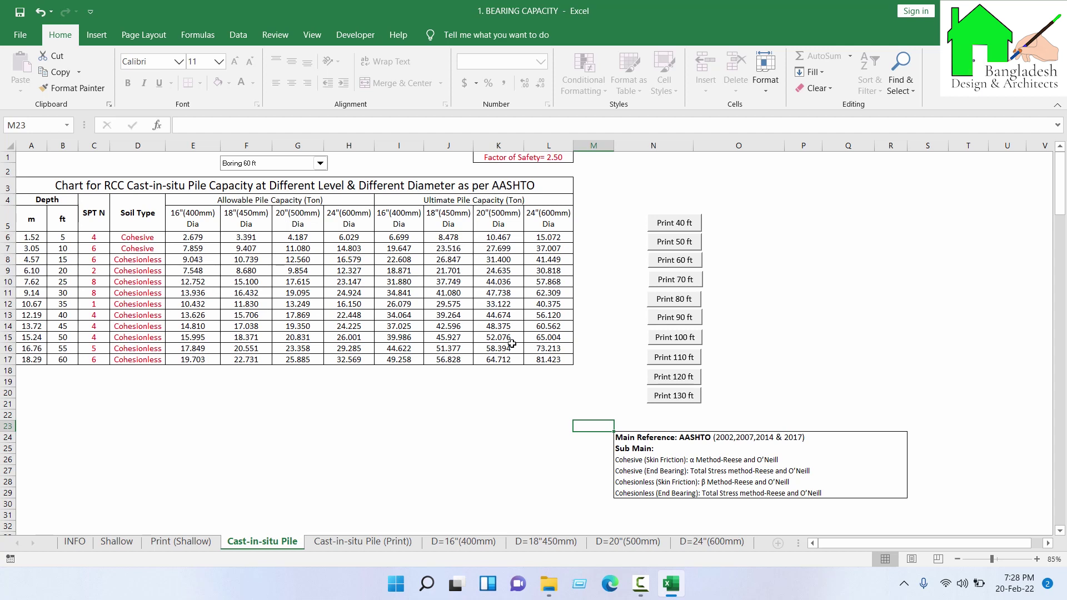
key("Up")
key("Up")
key("Up")
key("Up")
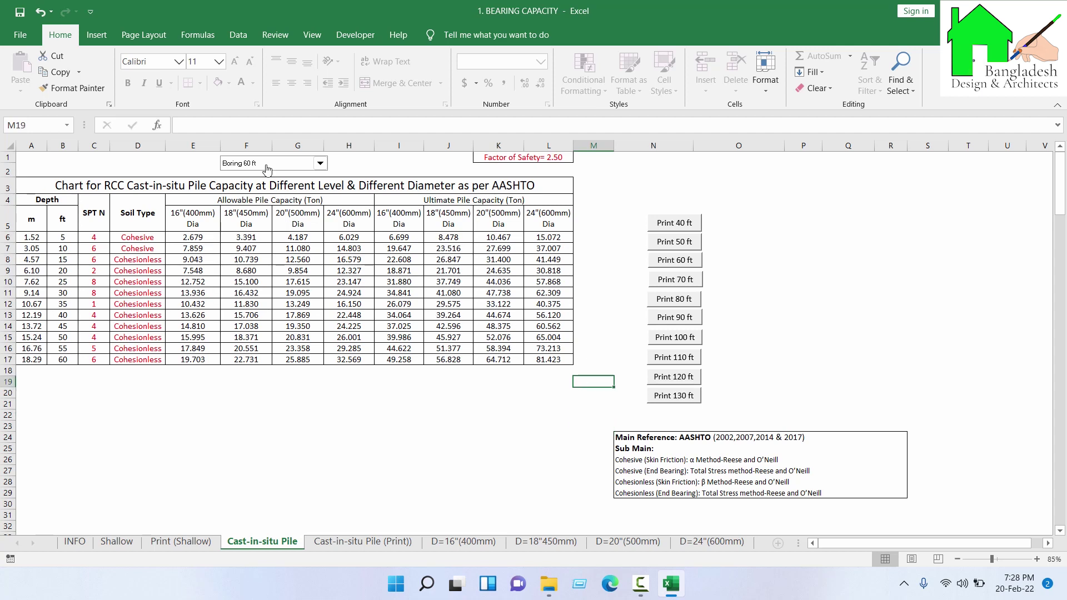
- Print the 60 ft cast-in-situ pile report to a PDF named 60 in the Pictures folder
left_click(687, 263)
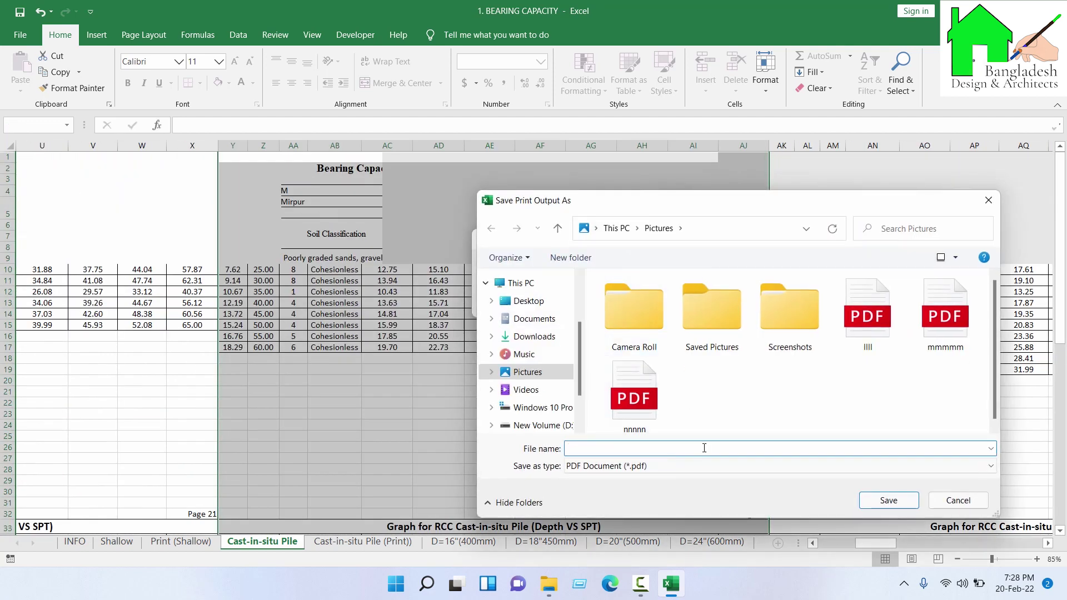
type("oo")
left_click(888, 501)
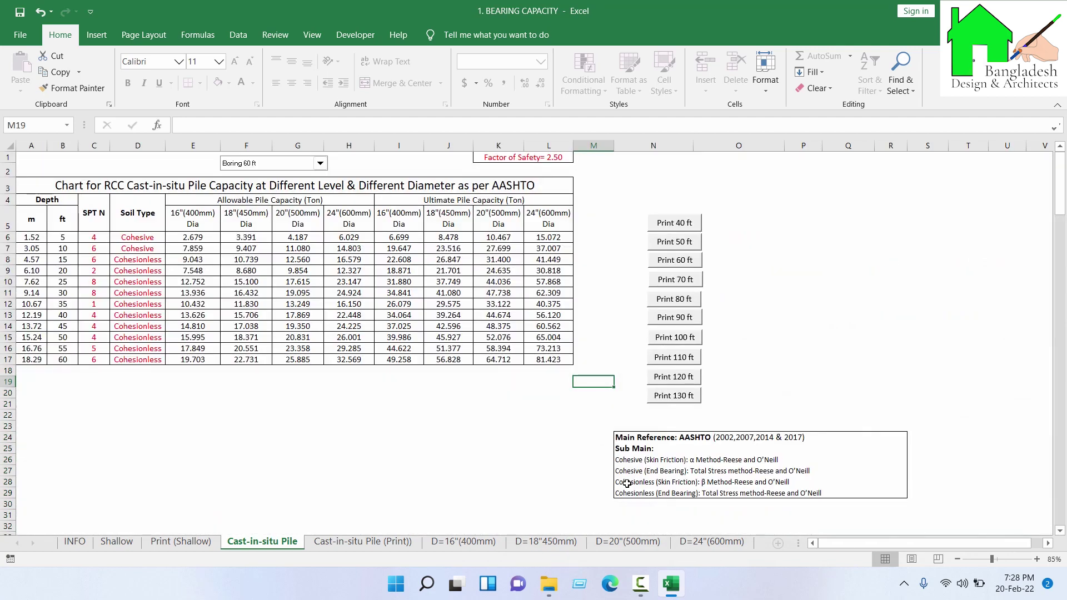
- Open the 60 PDF from the Pictures folder, review its pile capacity chart and Depth Vs SPT graph, and close it
left_click(546, 580)
double_click(634, 148)
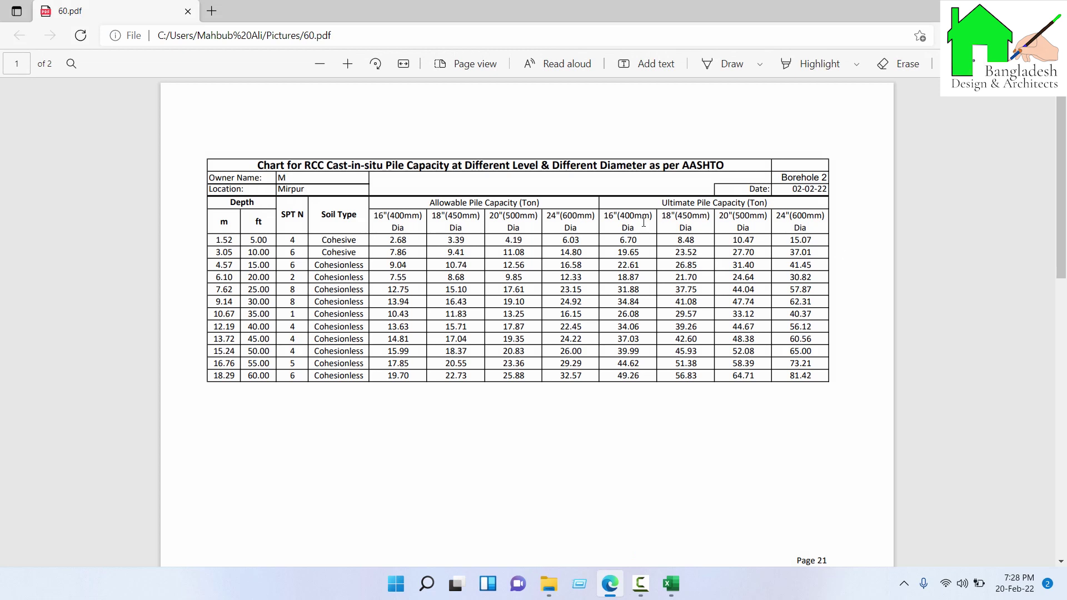
scroll(822, 417, "down", 2)
scroll(674, 479, "up", 2)
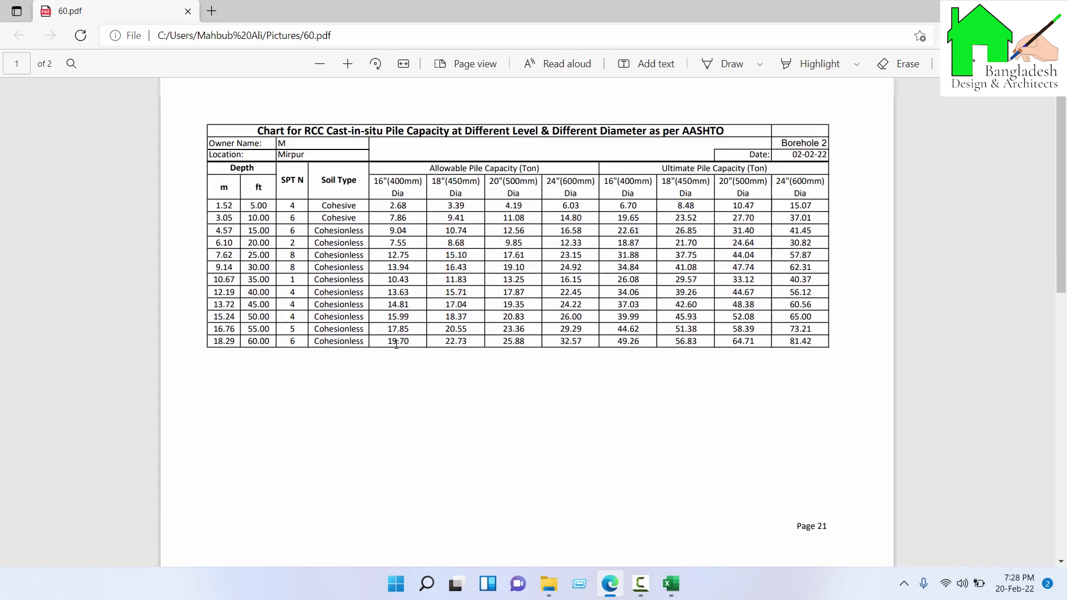
scroll(560, 290, "down", 3, "ctrl")
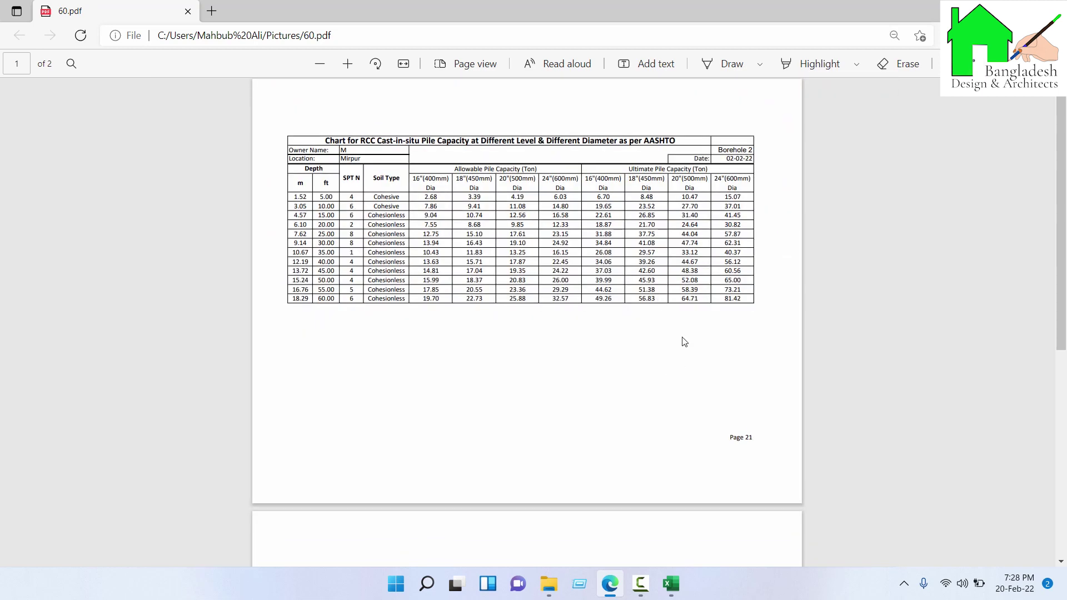
scroll(622, 253, "down", 8)
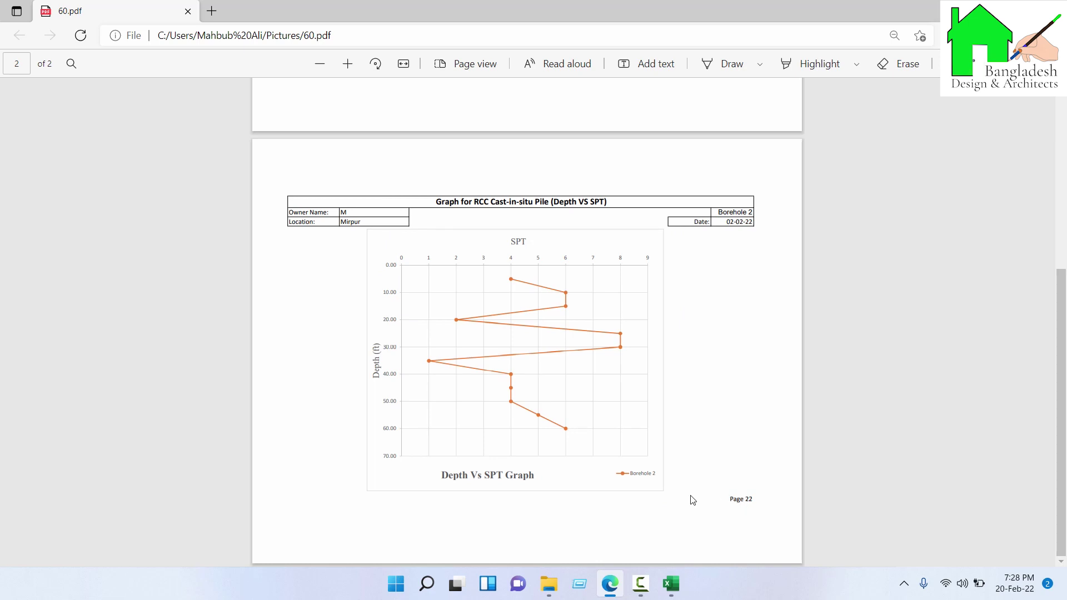
scroll(693, 500, "up", 6)
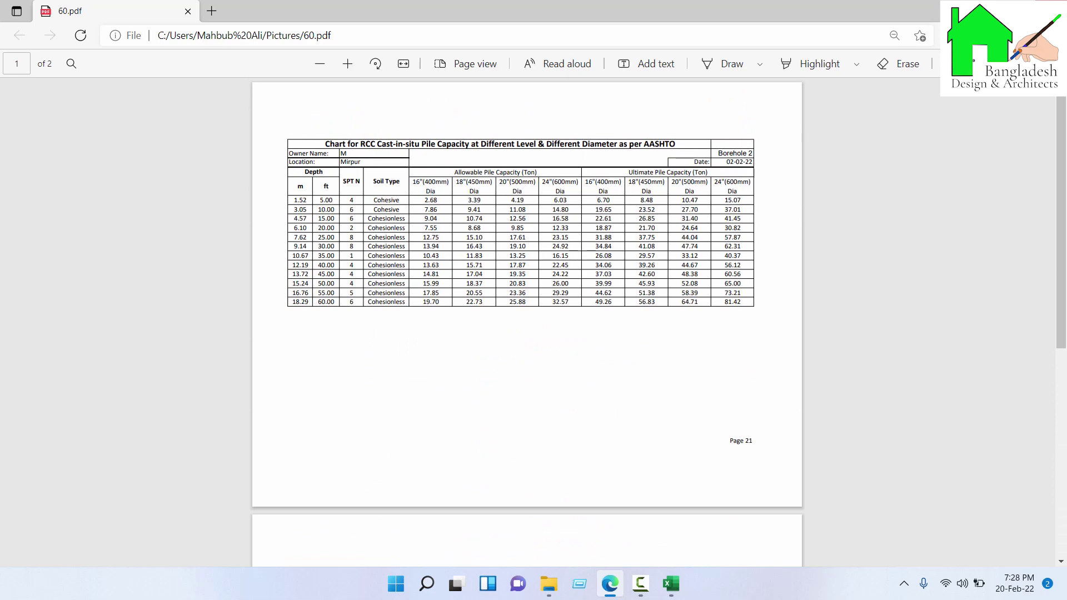
key("alt+F4")
- Switch back to Excel and set the pile capacity chart's boring depth to Boring 130 ft
left_click(671, 583)
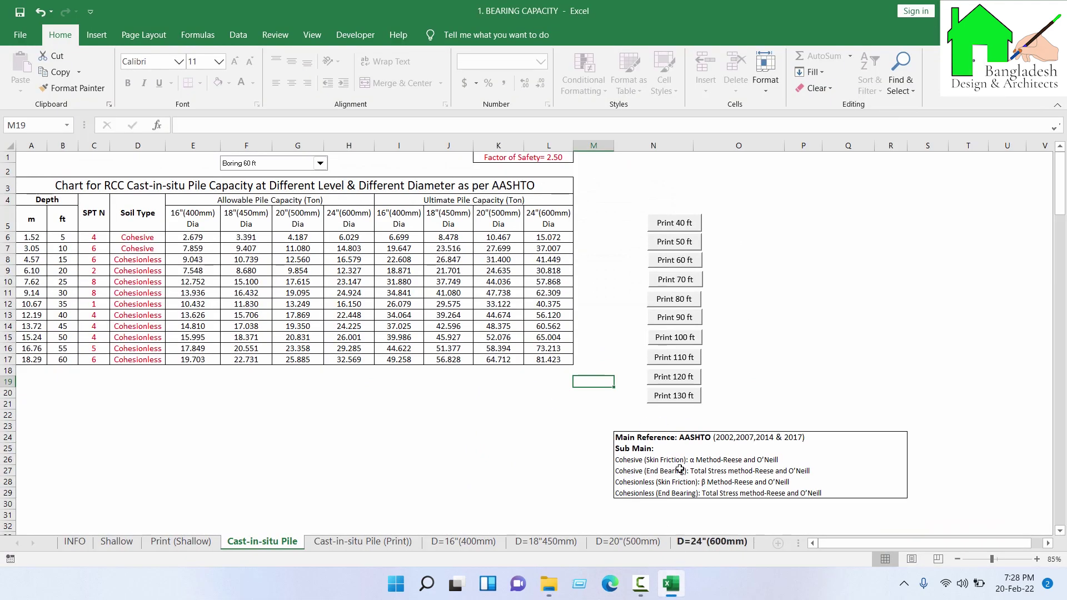
left_click(287, 165)
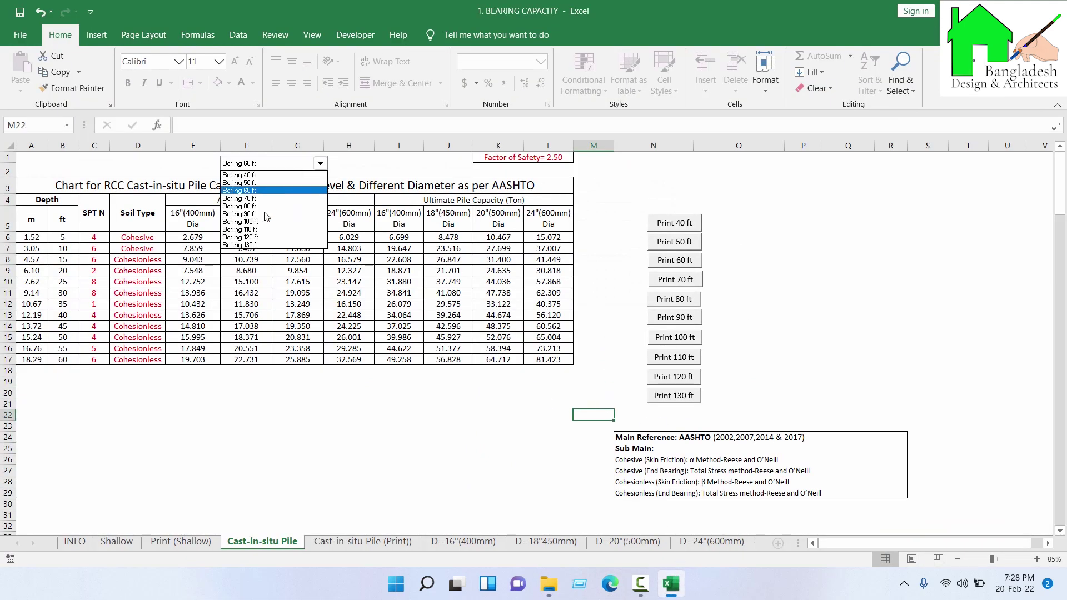
left_click(260, 246)
left_click(594, 348)
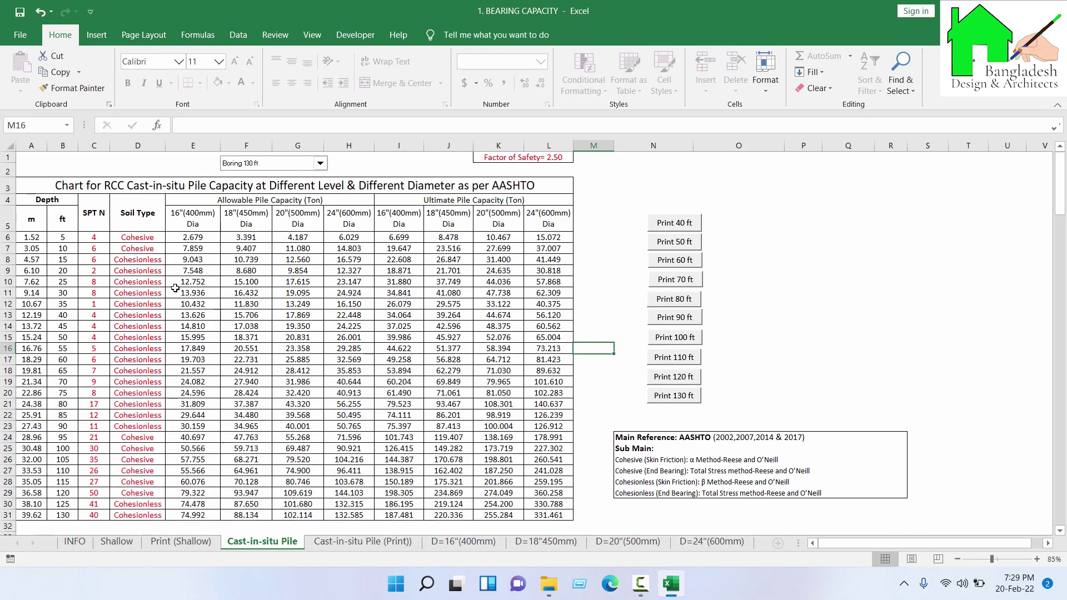
- Print the 130 ft cast-in-situ pile report to a PDF named 130 in the Pictures folder
left_click(676, 398)
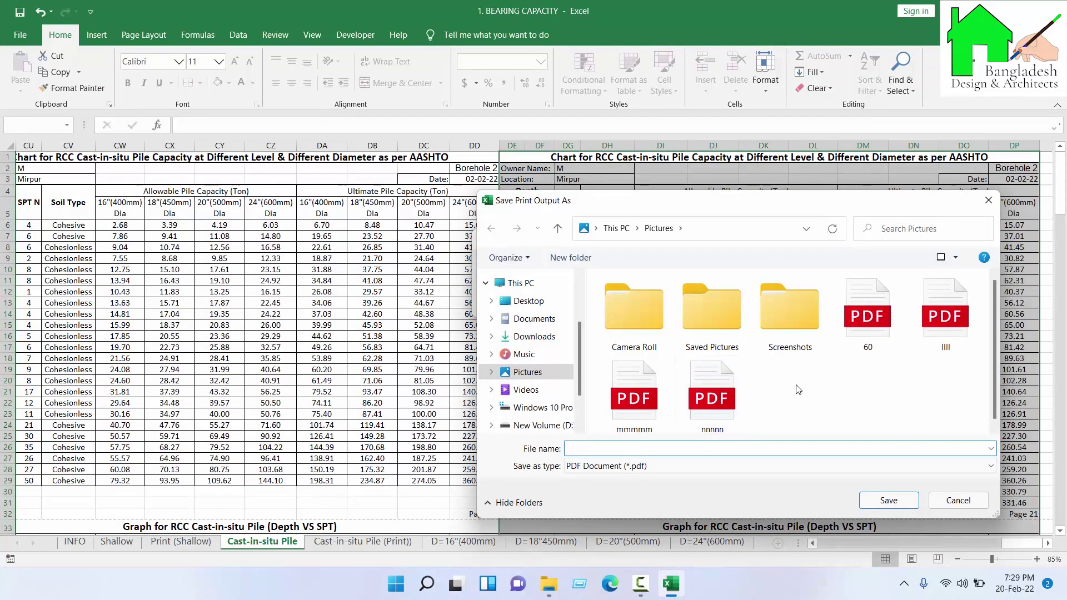
type("130")
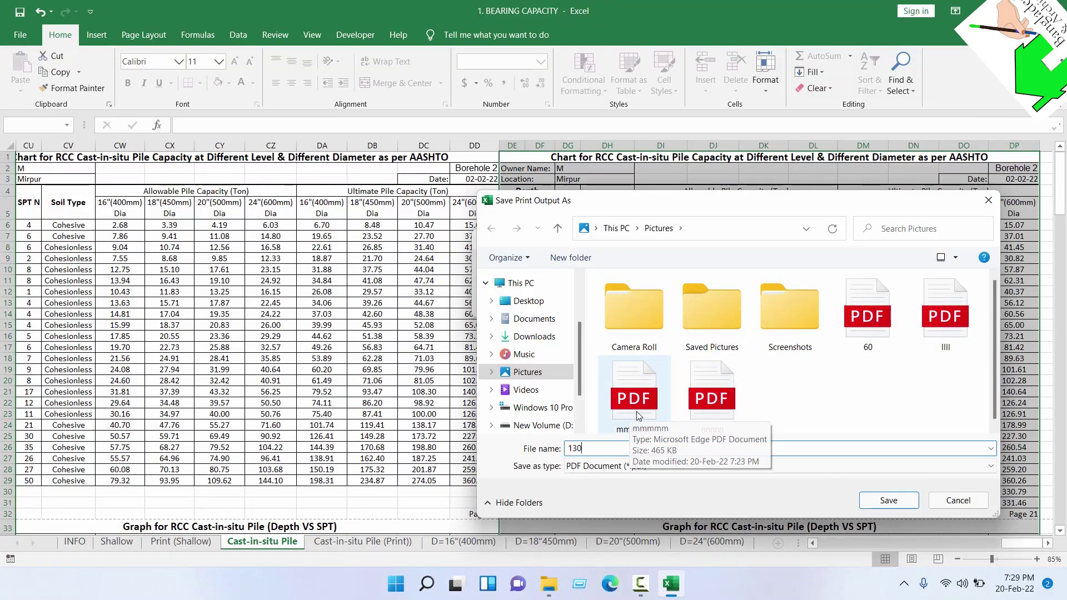
left_click(884, 500)
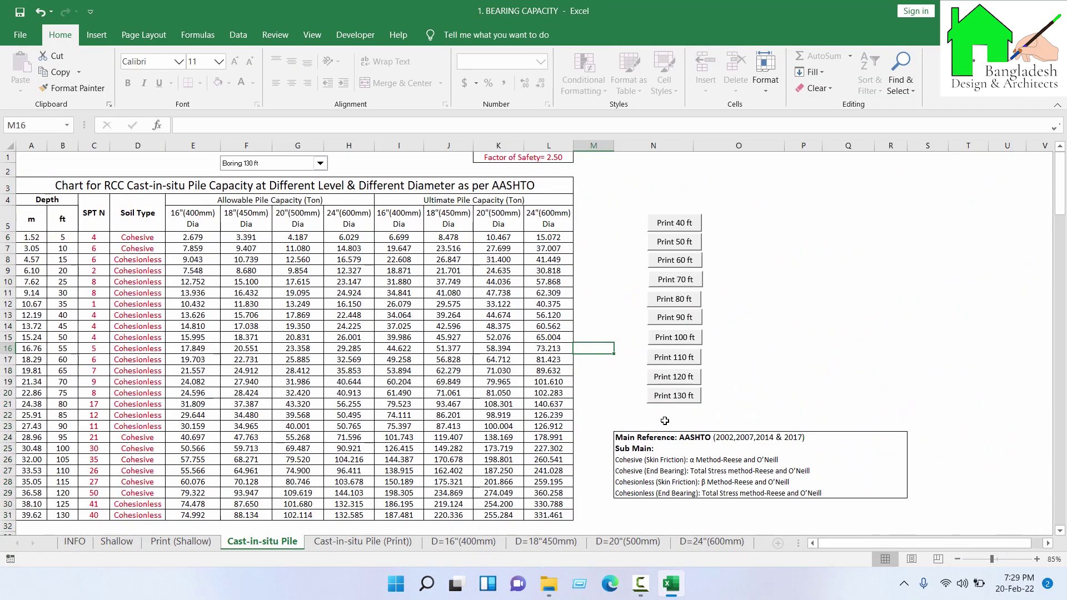
- Open the 130 PDF from the Pictures folder, review its pile capacity chart and Depth Vs SPT graph, and close it
left_click(548, 583)
double_click(738, 157)
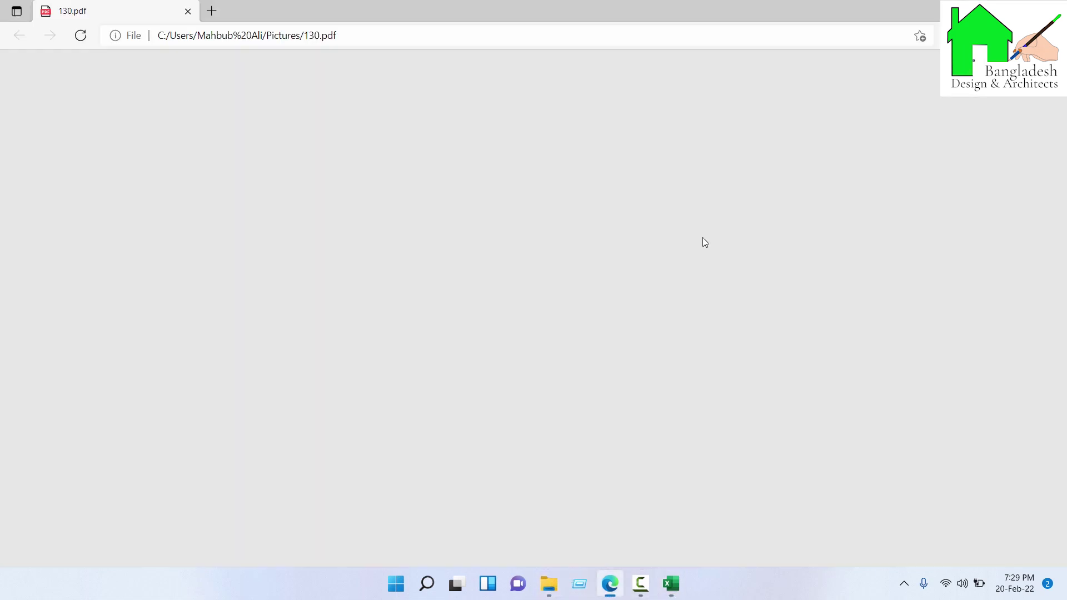
scroll(598, 306, "down", 3)
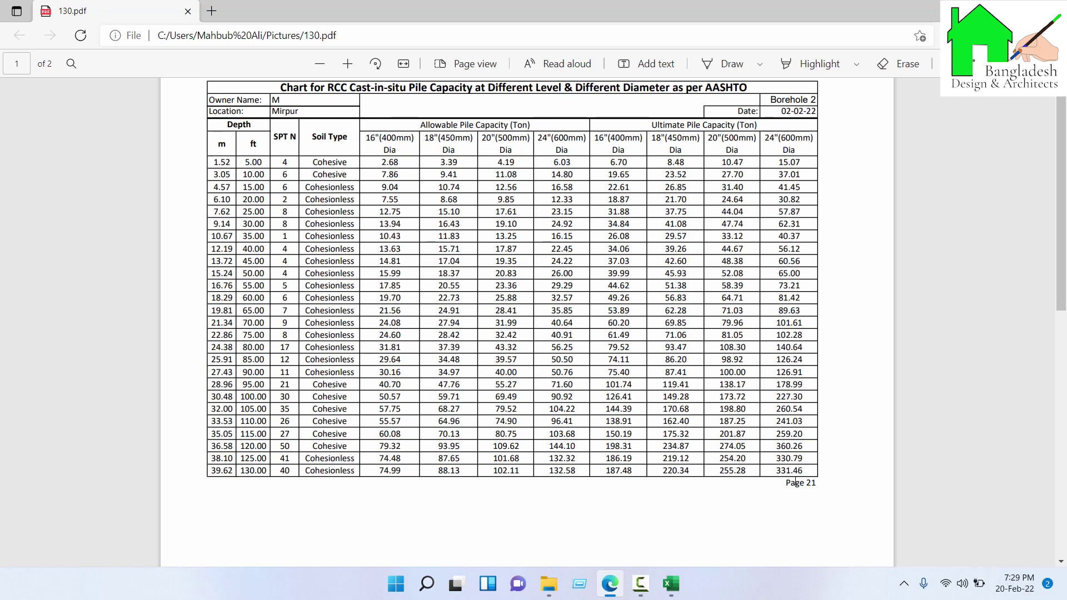
scroll(747, 422, "down", 15)
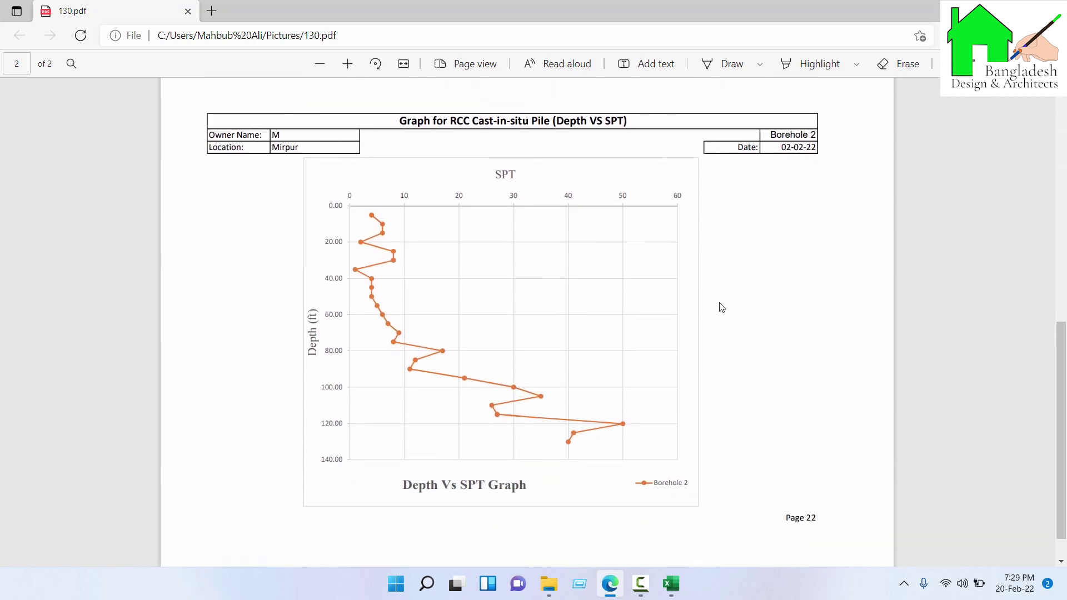
scroll(745, 422, "down", 2)
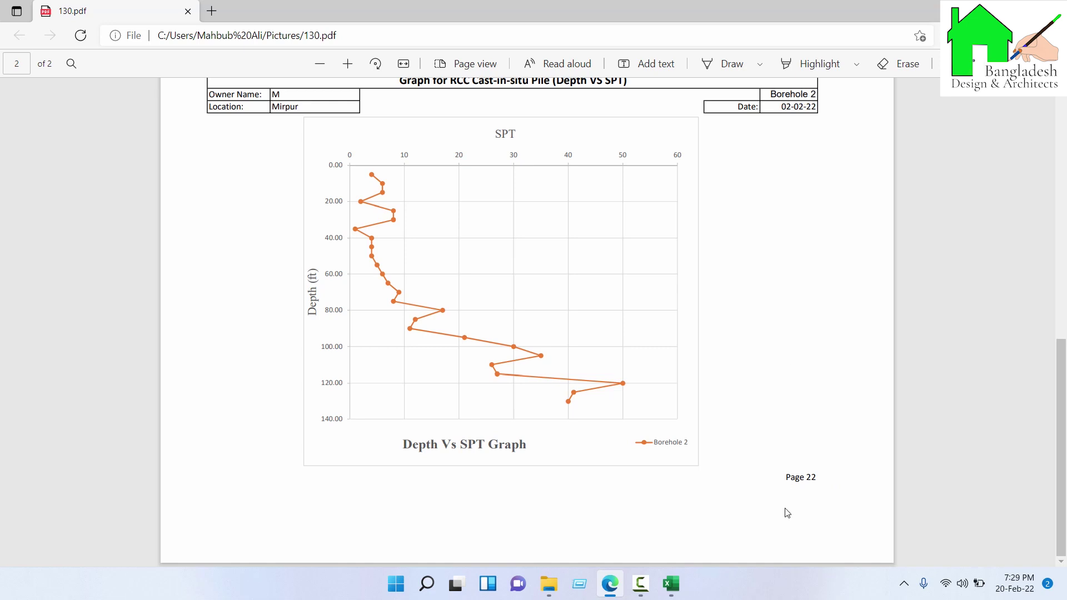
scroll(789, 501, "up", 10)
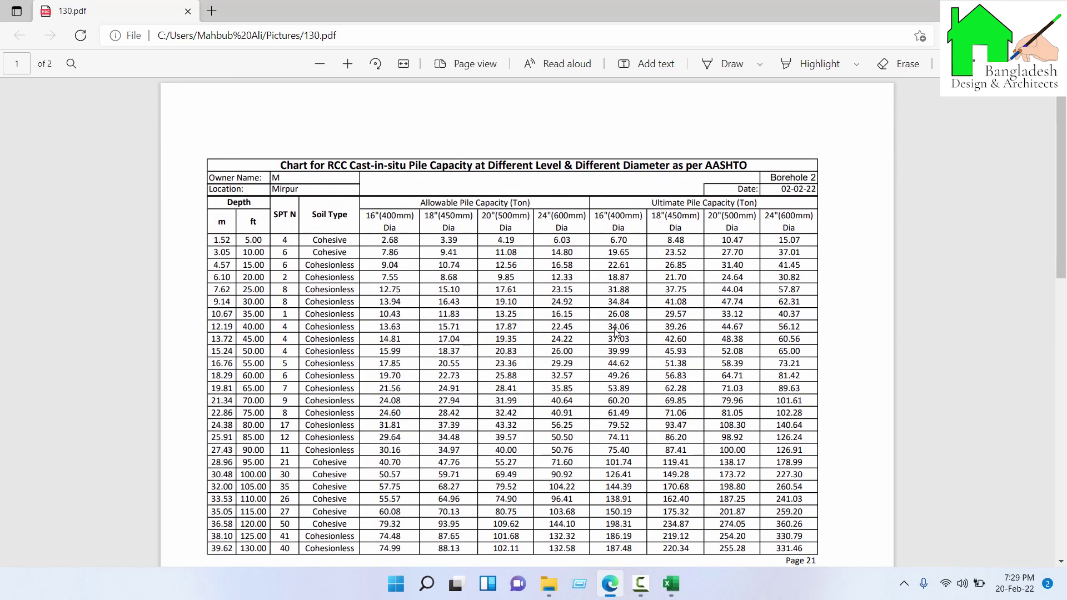
key("alt+F4")
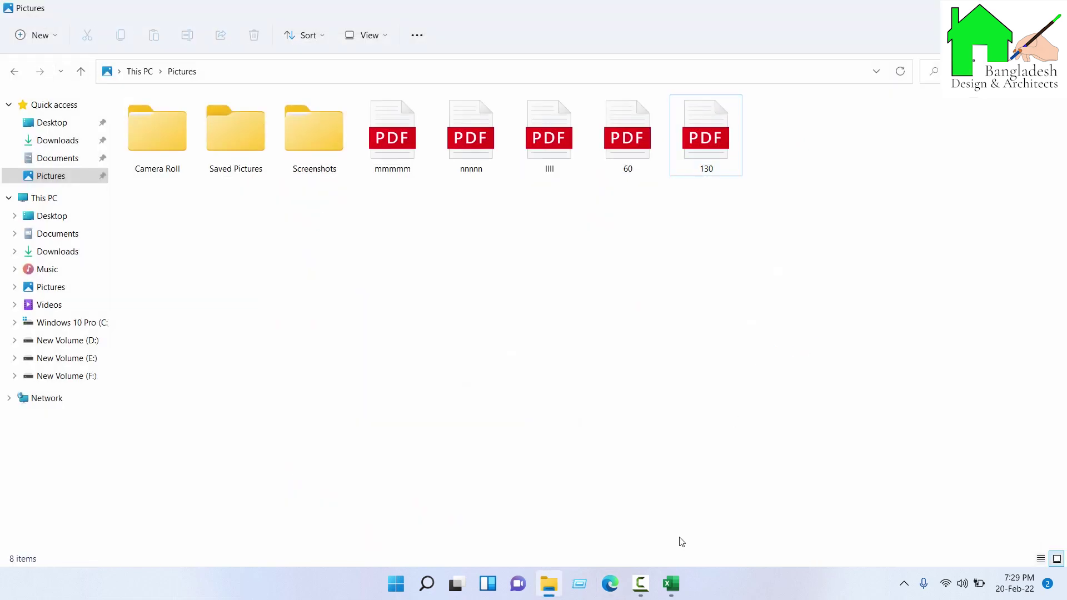
- Switch back to Excel and look over the Print (Shallow) and Cast-in-situ Pile (Print) sheets, ending on the Cast-in-situ Pile sheet
left_click(671, 583)
left_click(803, 404)
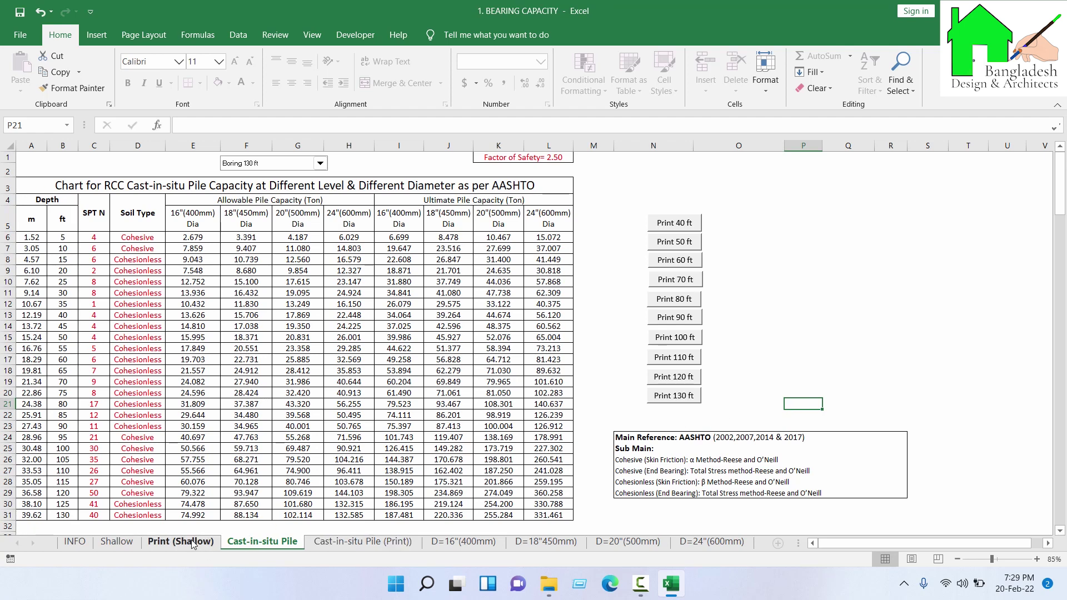
left_click(167, 546)
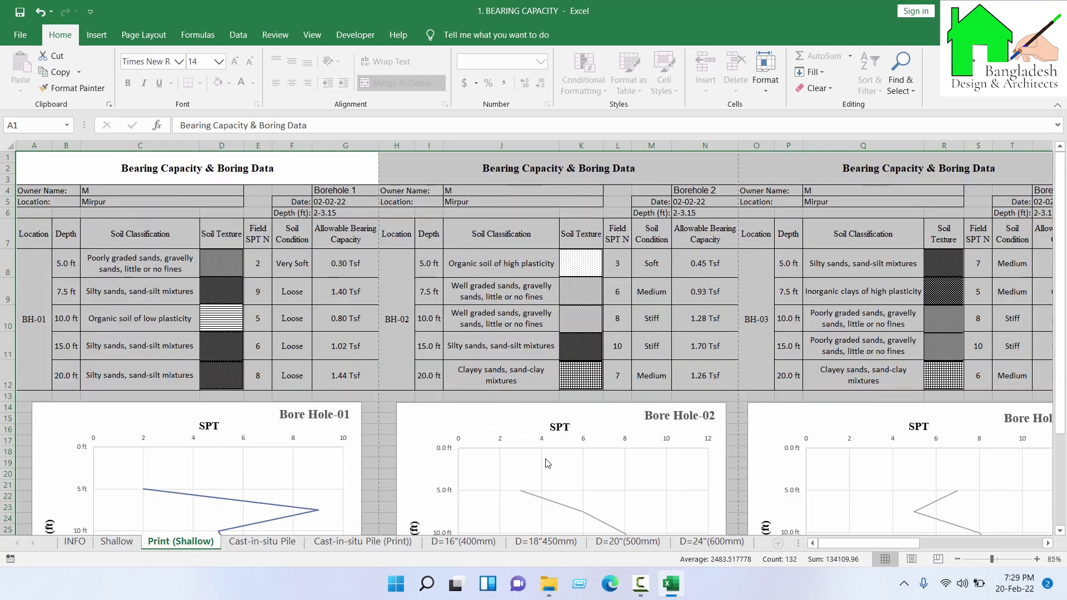
left_click(368, 541)
left_click(488, 502)
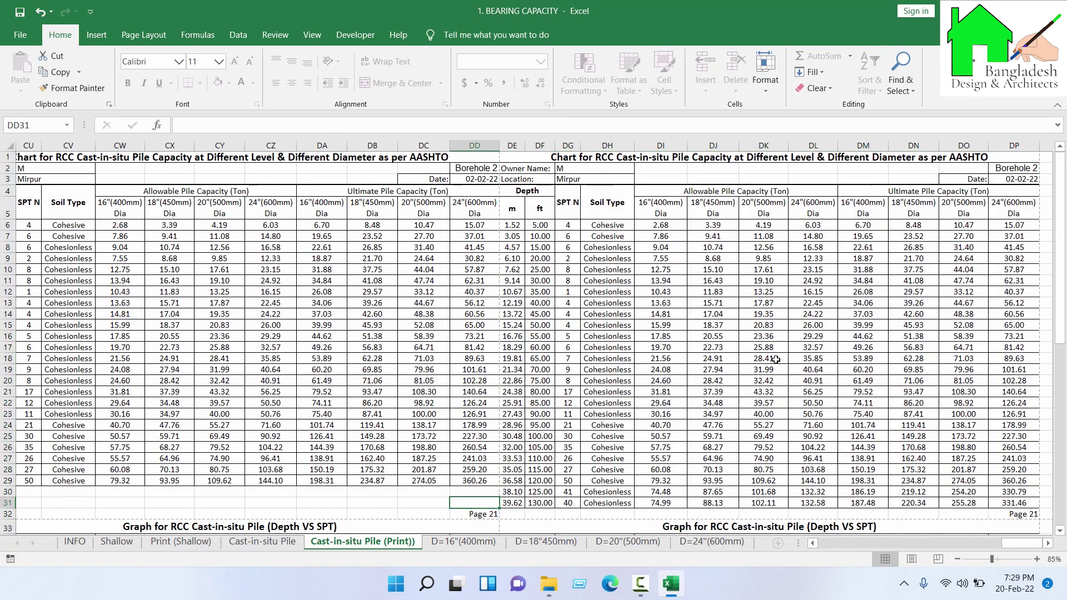
scroll(583, 428, "down", 3, "ctrl")
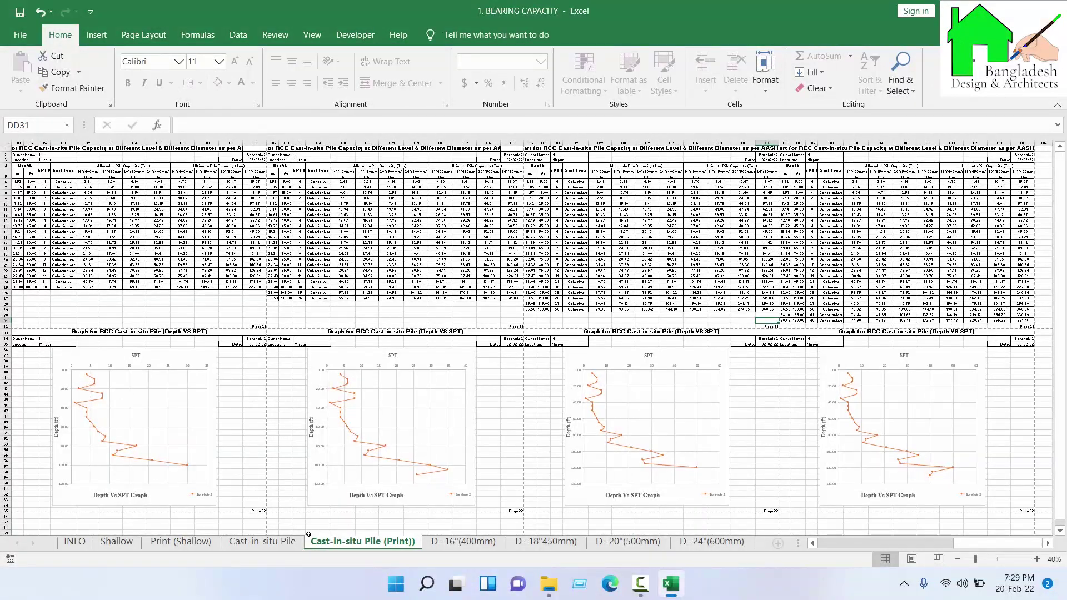
left_click(286, 542)
left_click(753, 391)
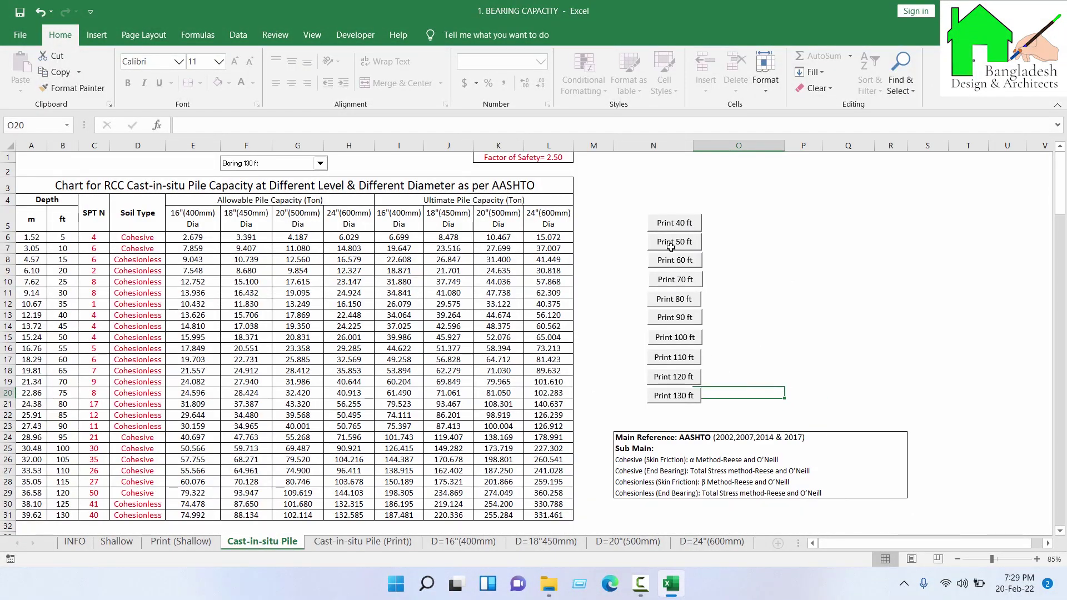
left_click(757, 416)
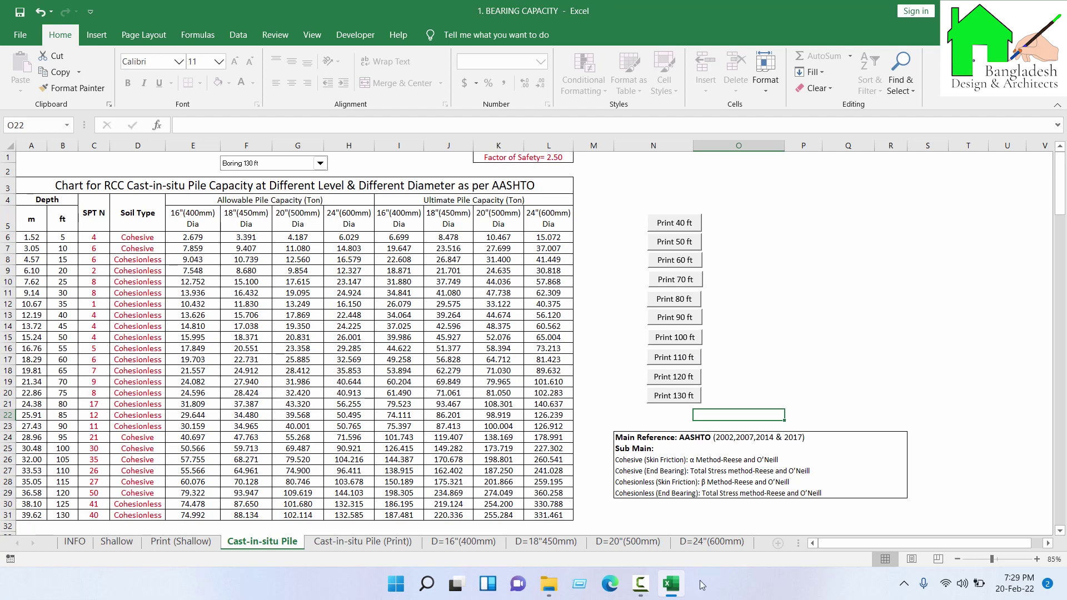
- Close the 1. BEARING CAPACITY workbook without saving and open 2. PROPERTIES OF SOIL from the Soil Excel folder
mouse_move(672, 591)
left_click(739, 446)
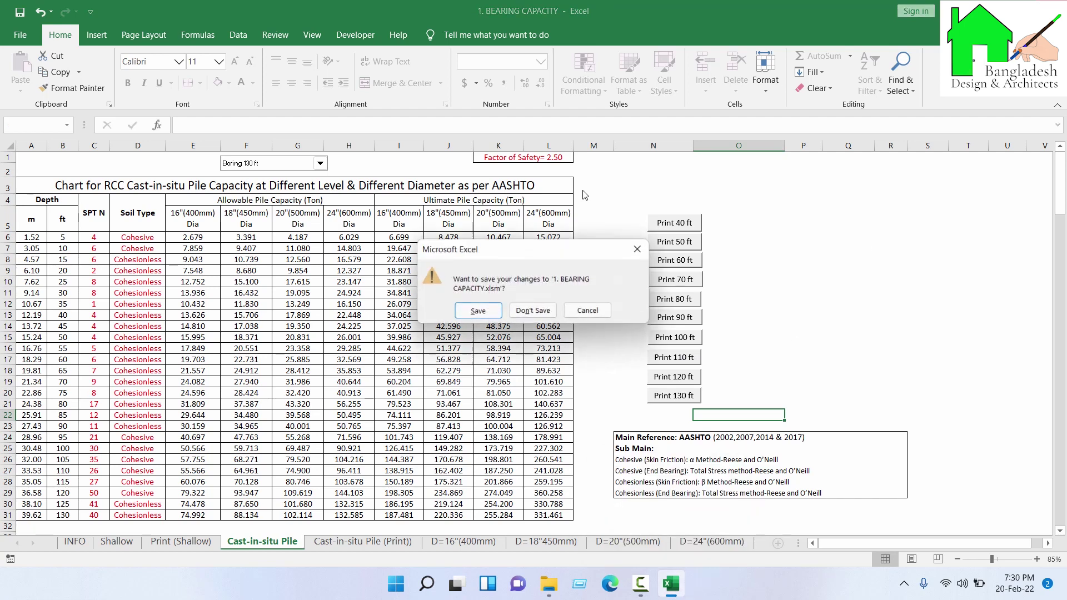
left_click(534, 311)
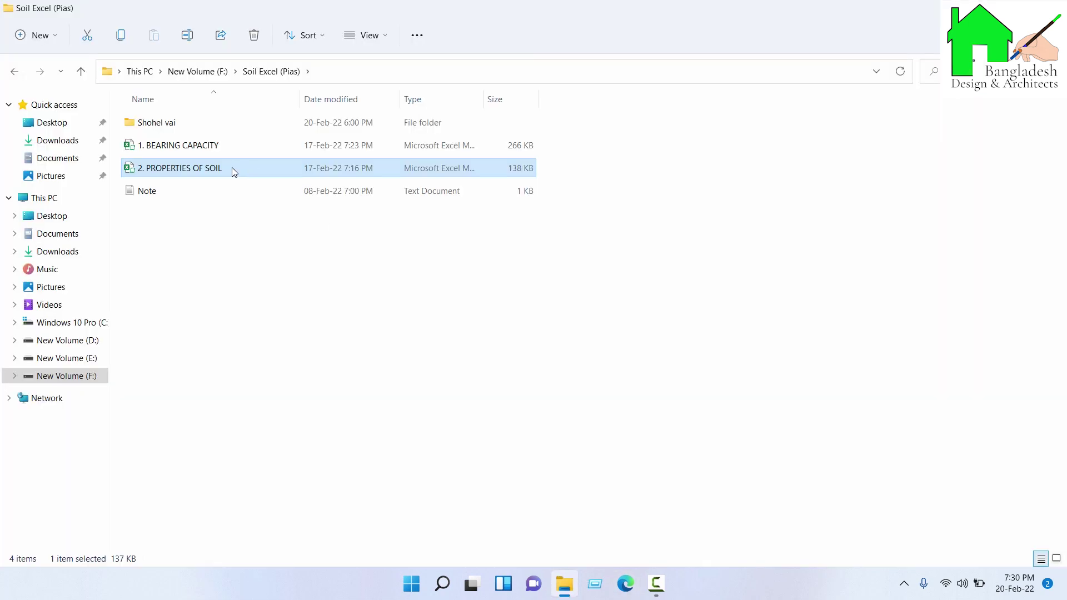
double_click(217, 169)
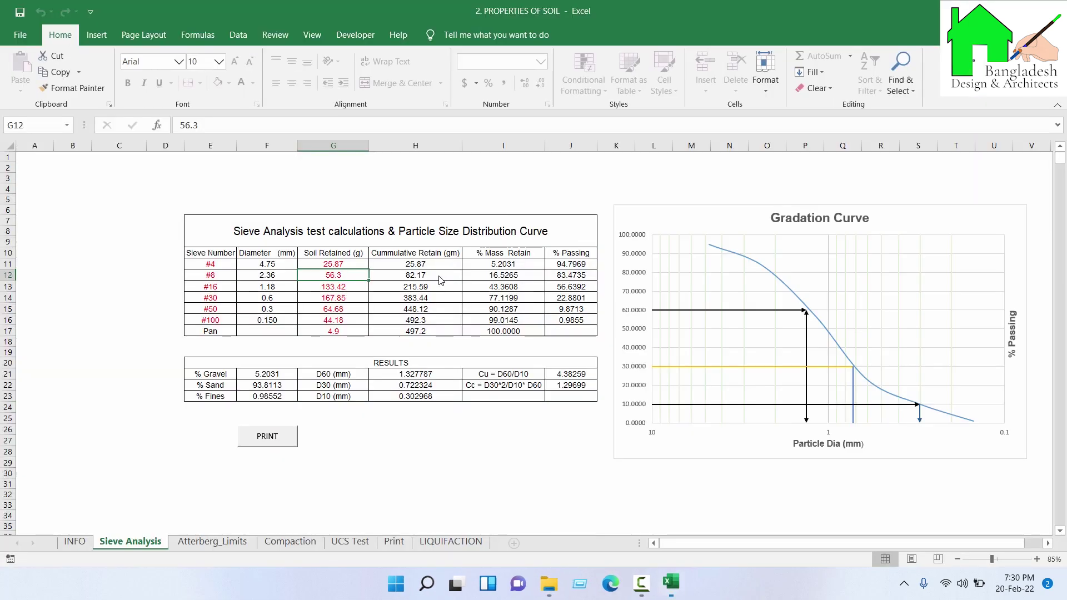
- On the INFO sheet, enter the owner's name and set the location to irpur
left_click(74, 542)
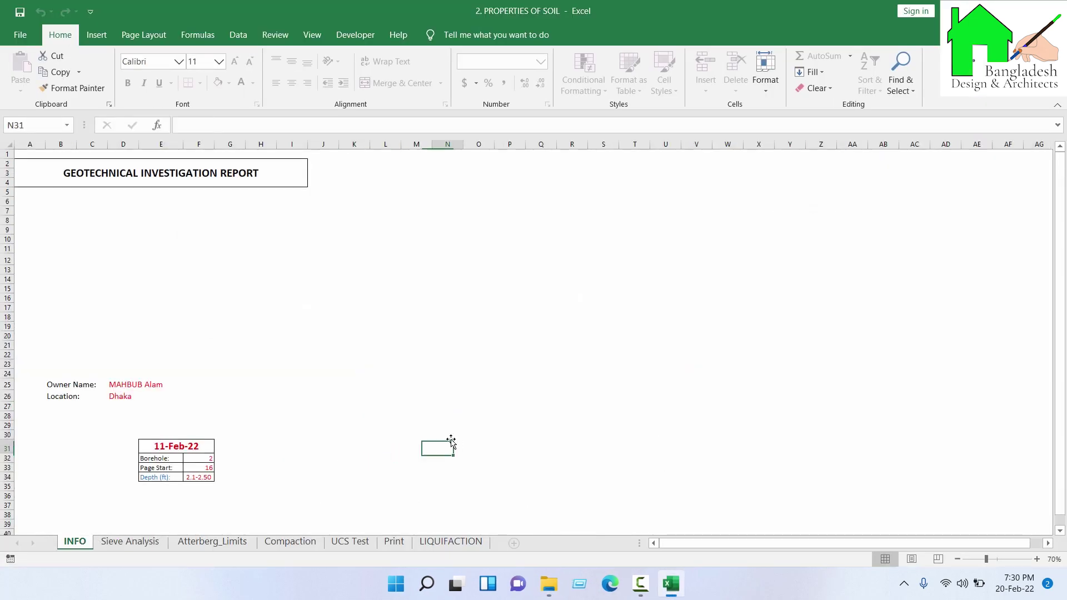
left_click(135, 386)
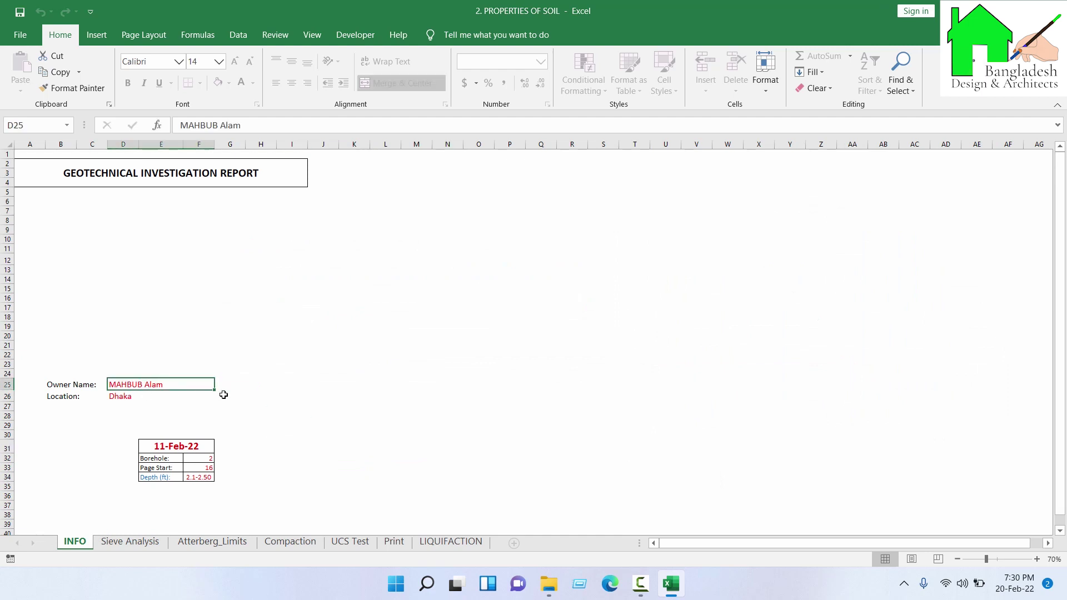
type("Mahbub")
key("Return")
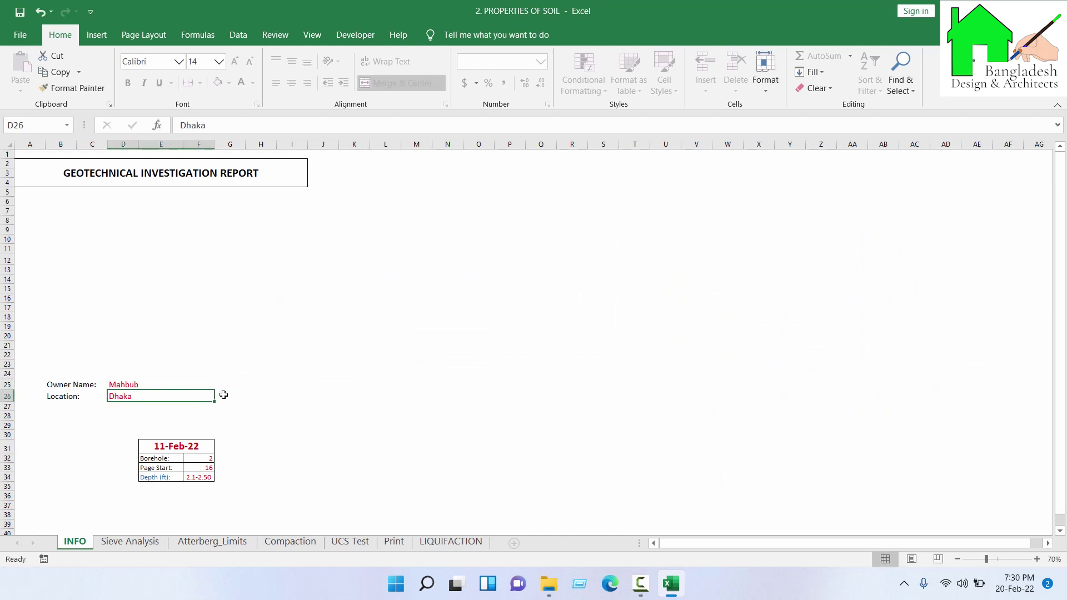
type("irpur")
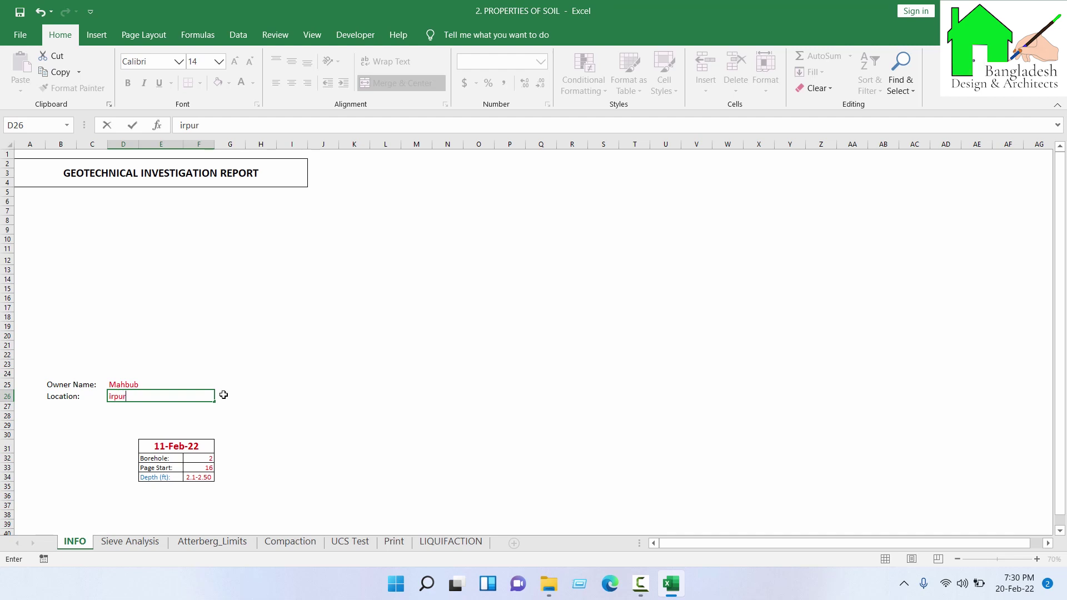
key("Return")
- Set the borehole depth on the INFO sheet to 2-2.50 ft
left_click(191, 444)
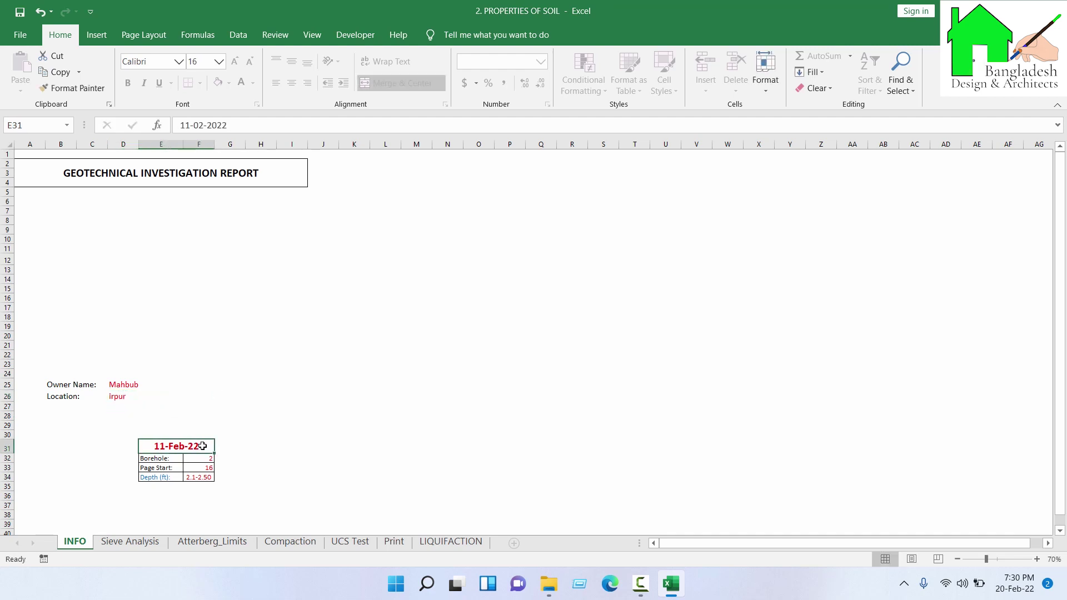
left_click(349, 415)
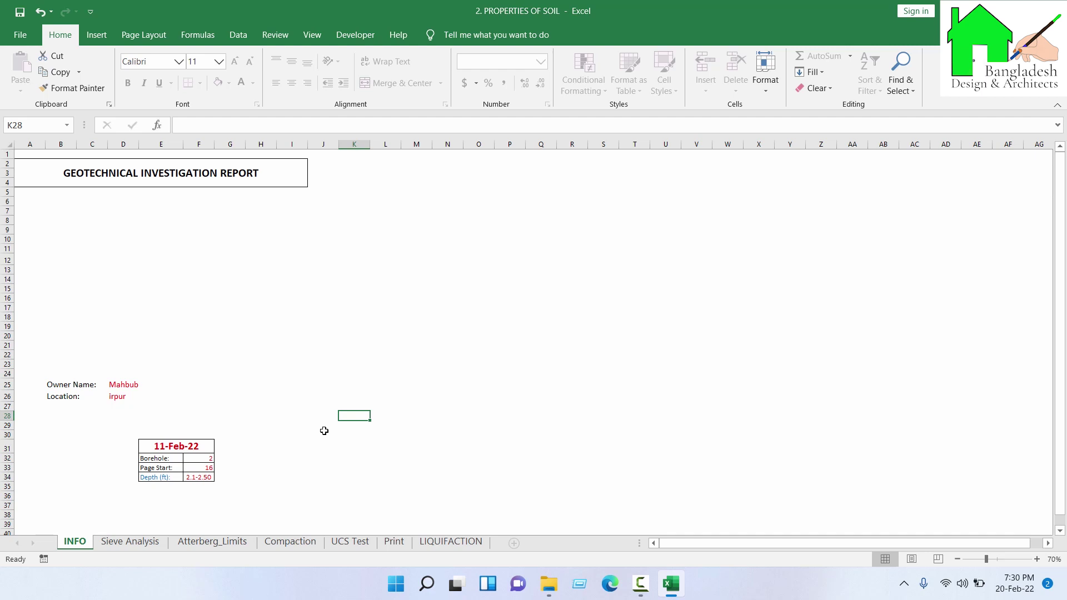
left_click(198, 479)
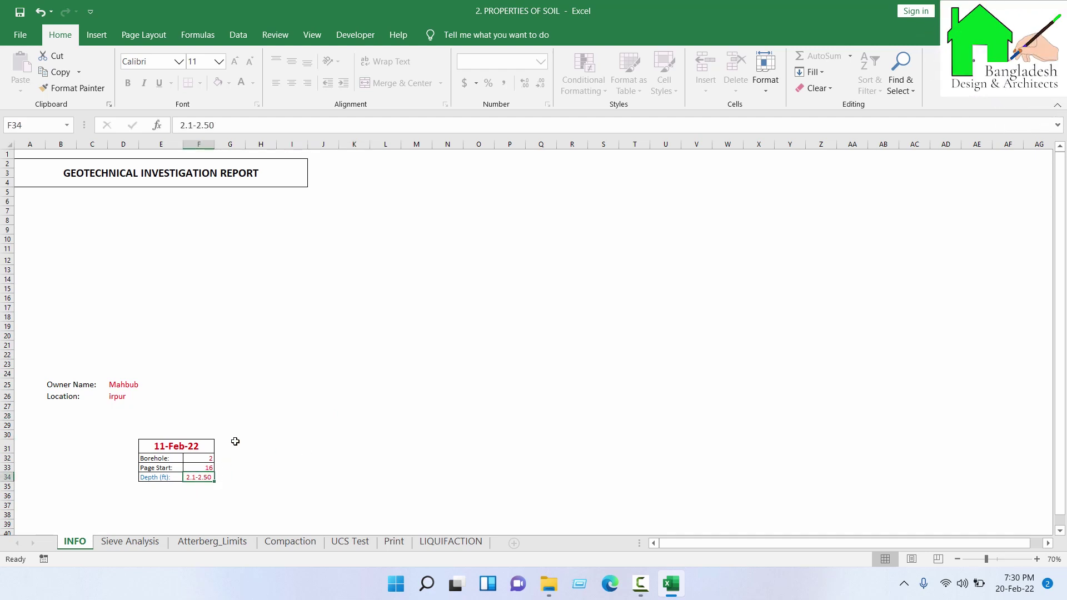
type("2")
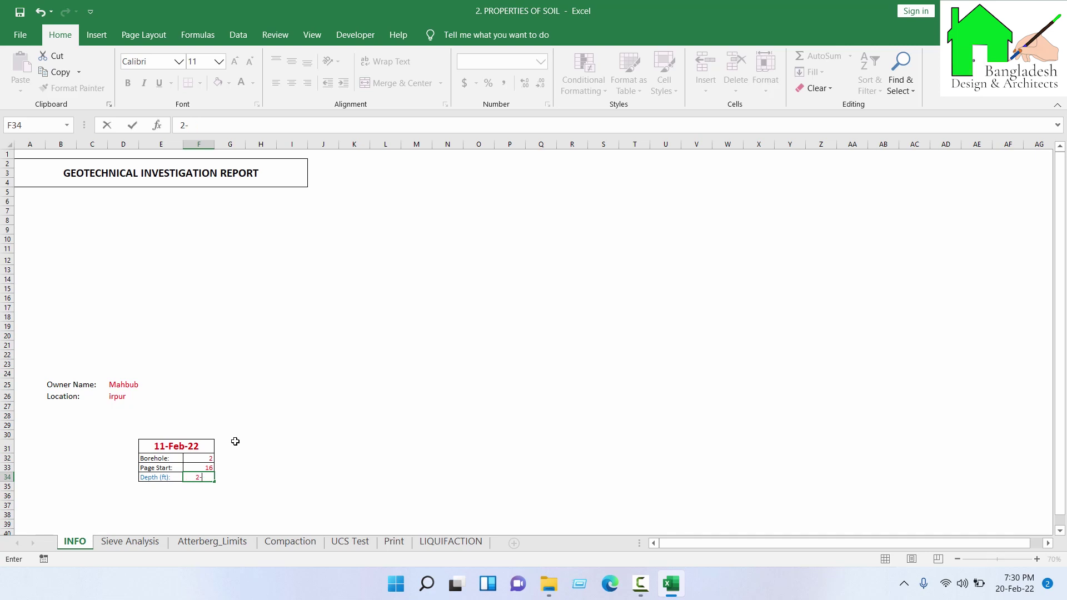
type("-2.50")
key("Return")
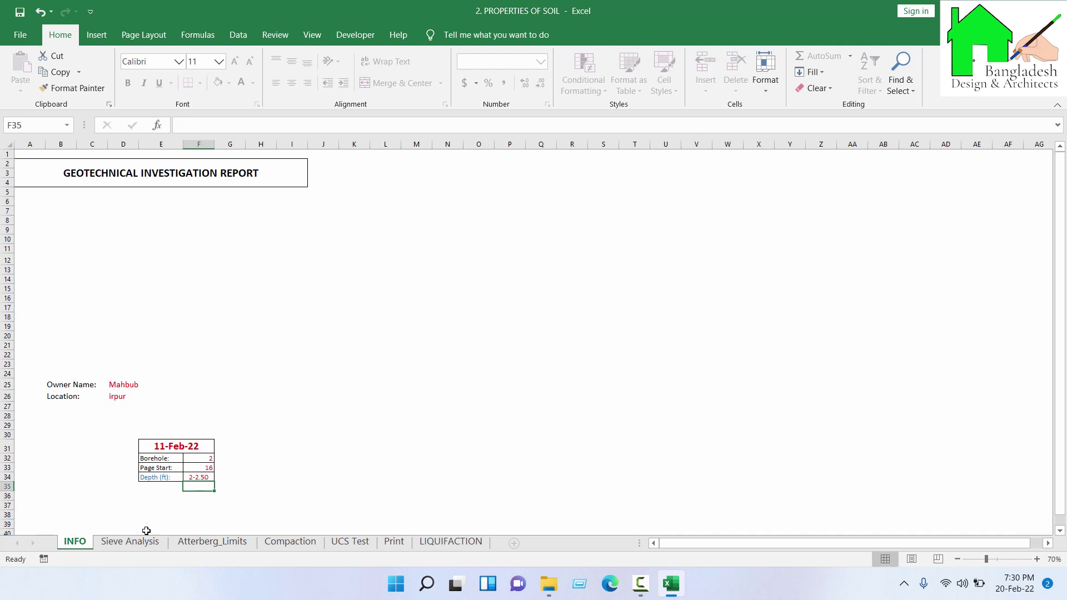
- On the Sieve Analysis sheet, set the soil retained to 20 g for sieve #4, 10 g for #8 and 100 g for #16
left_click(129, 542)
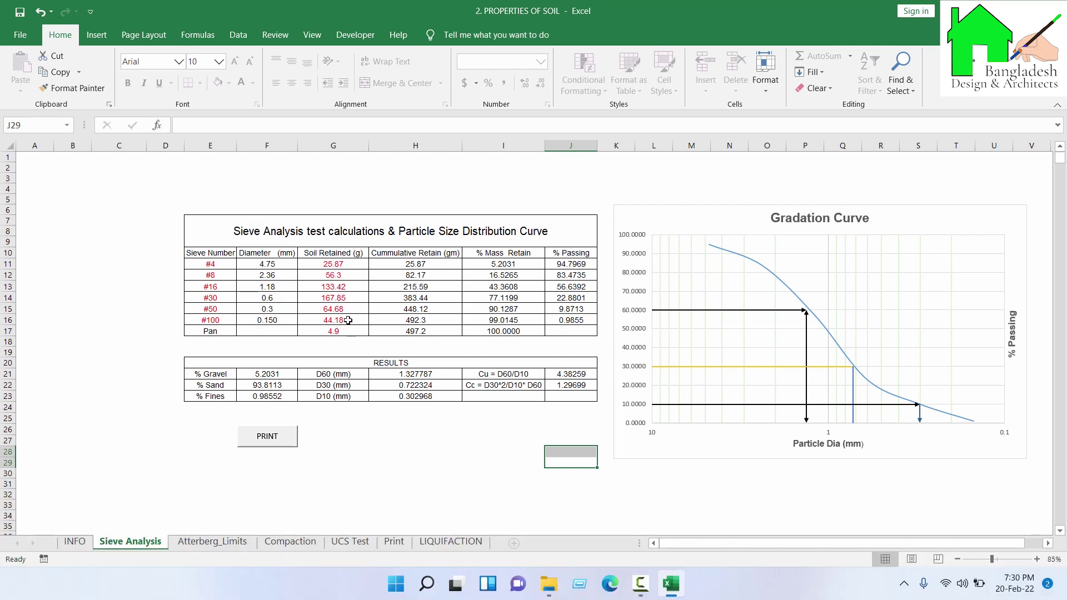
left_click(329, 266)
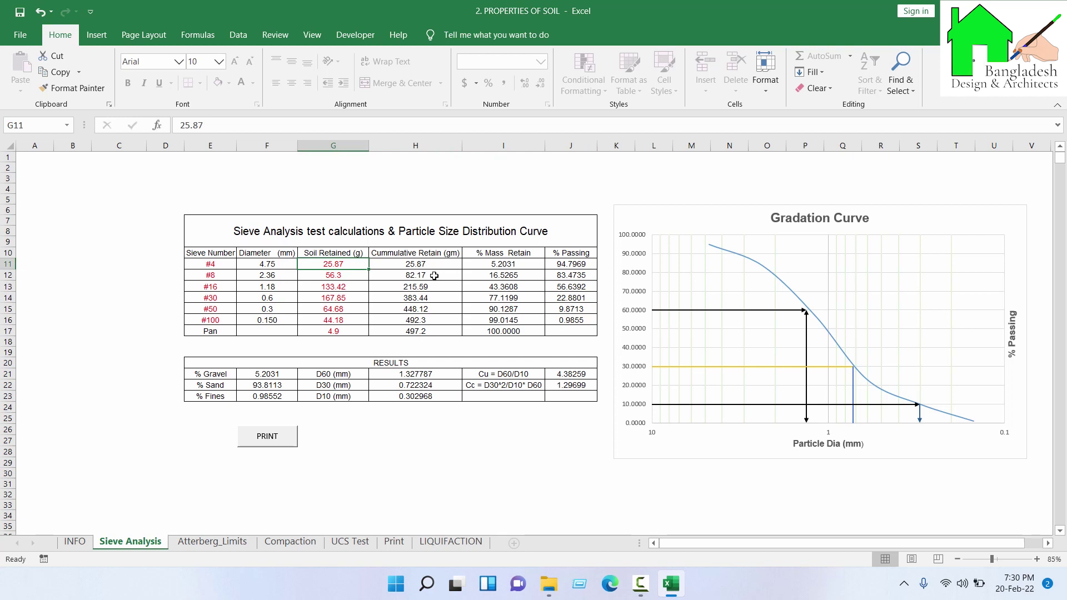
type("20")
key("Return")
type("10")
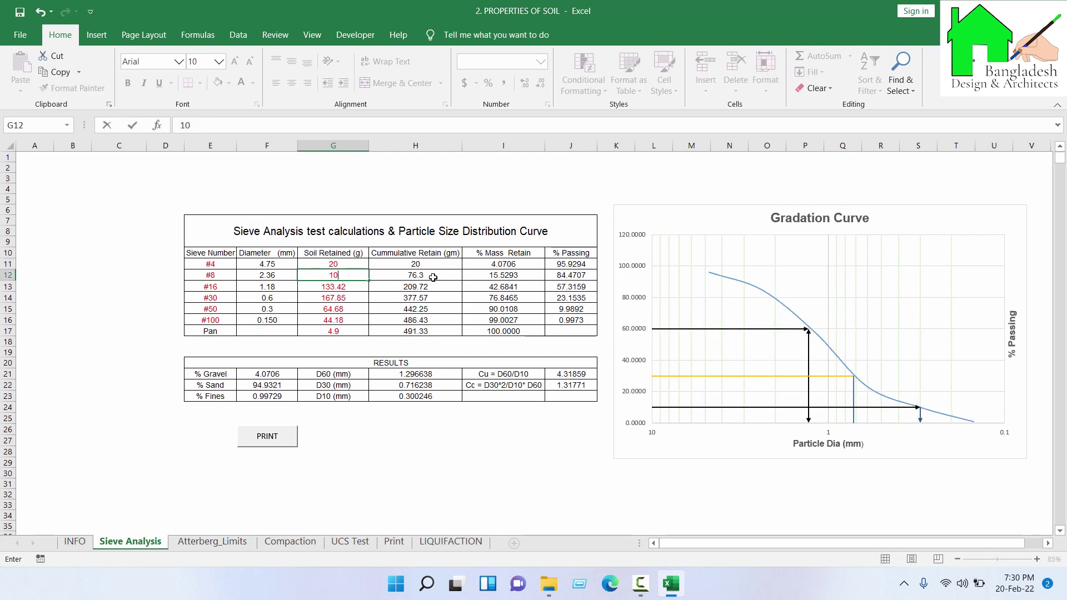
key("Return")
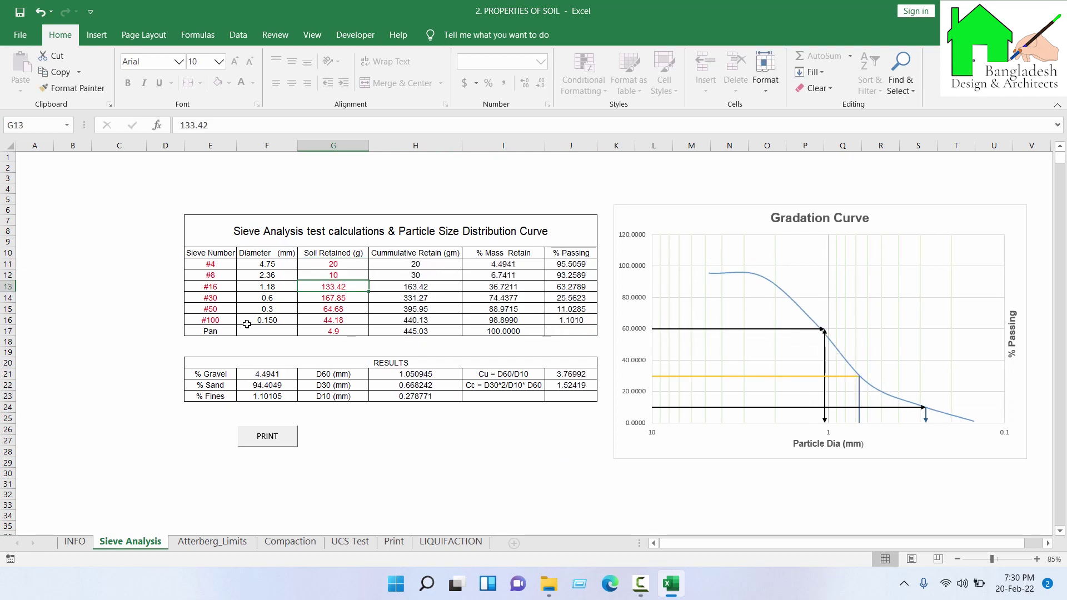
type("100")
key("Return")
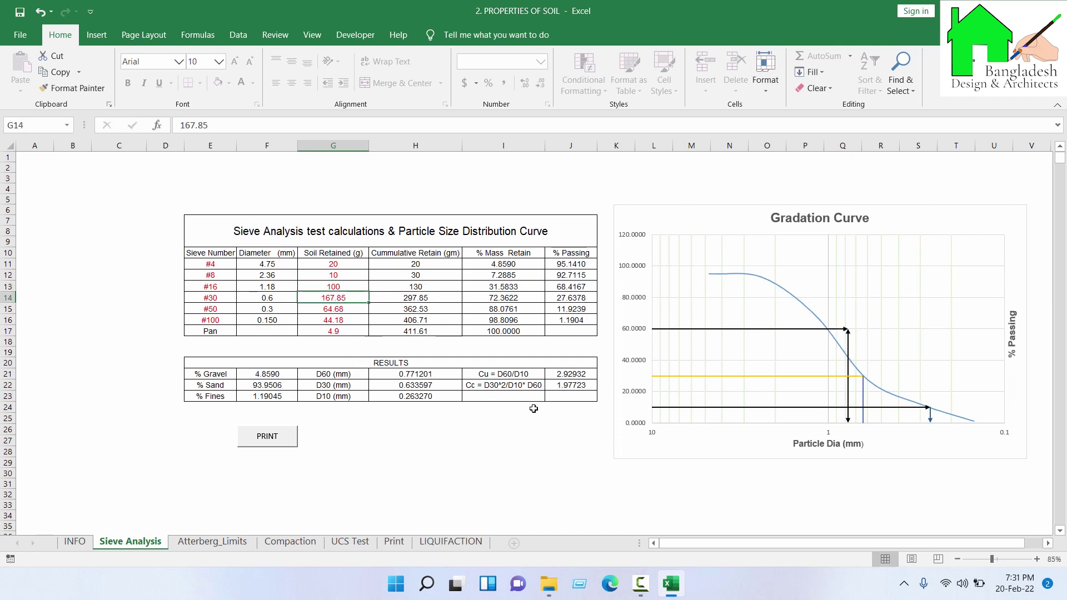
- Print the sieve analysis report to a PDF named s in the Pictures folder
left_click(267, 436)
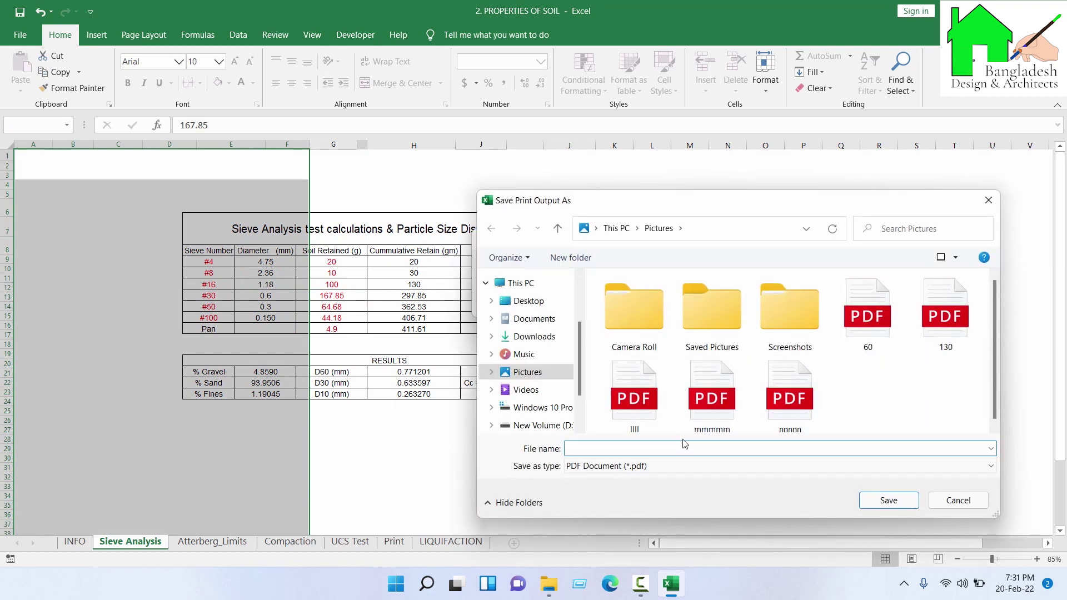
type("s")
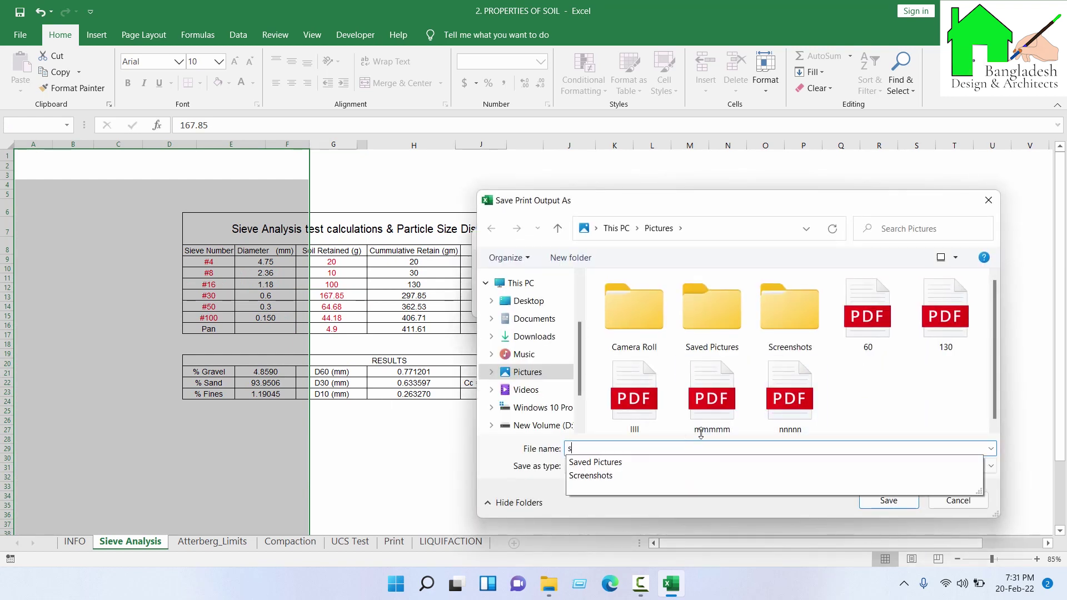
left_click(883, 499)
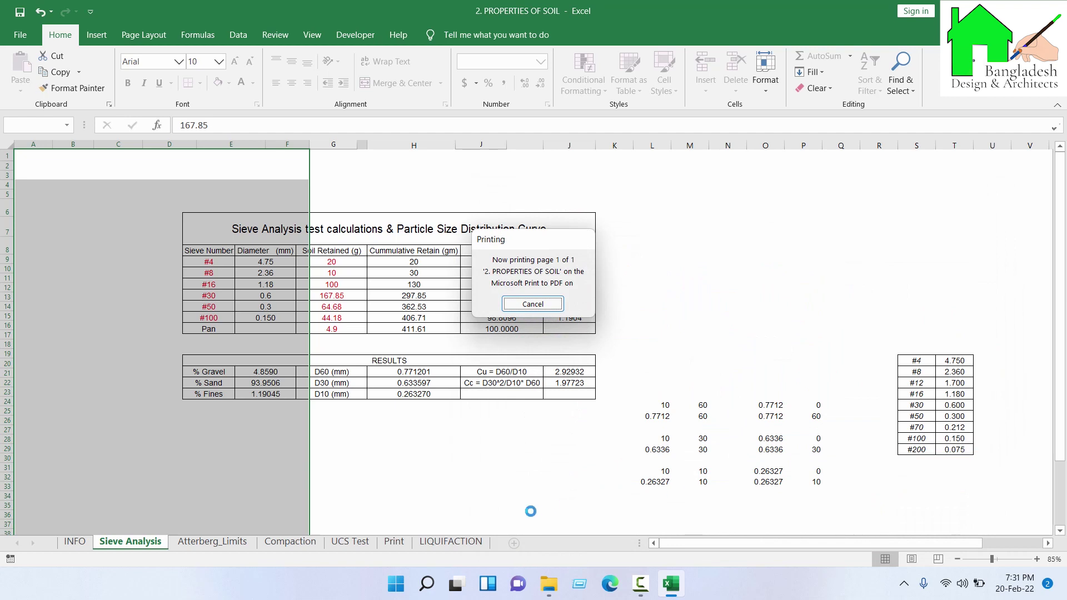
- Switch to File Explorer and open the PDF named s from the Pictures folder
left_click(549, 584)
left_click(509, 403)
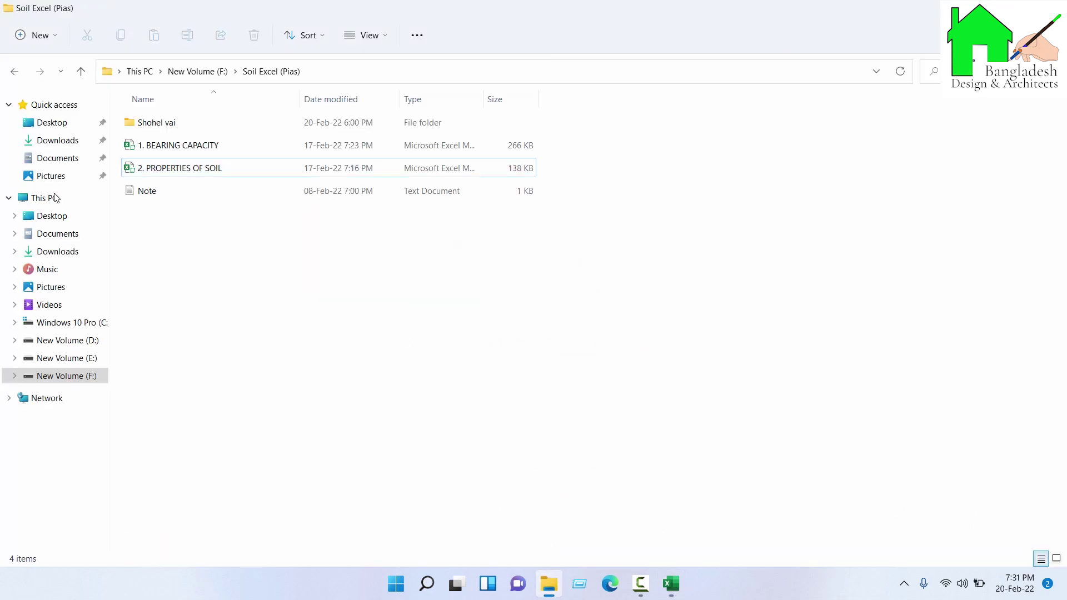
left_click(57, 288)
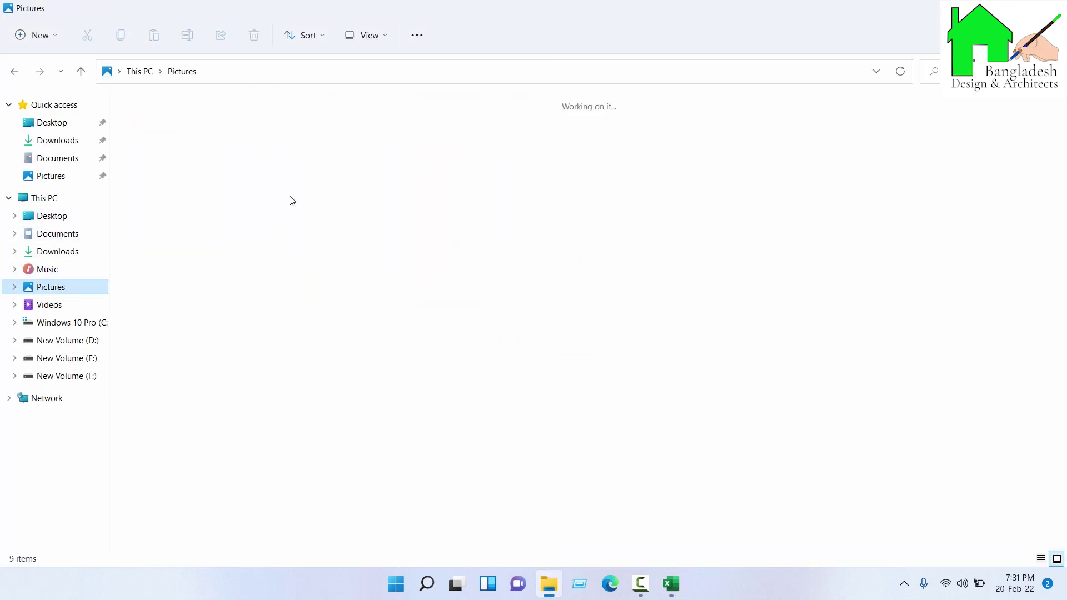
double_click(779, 170)
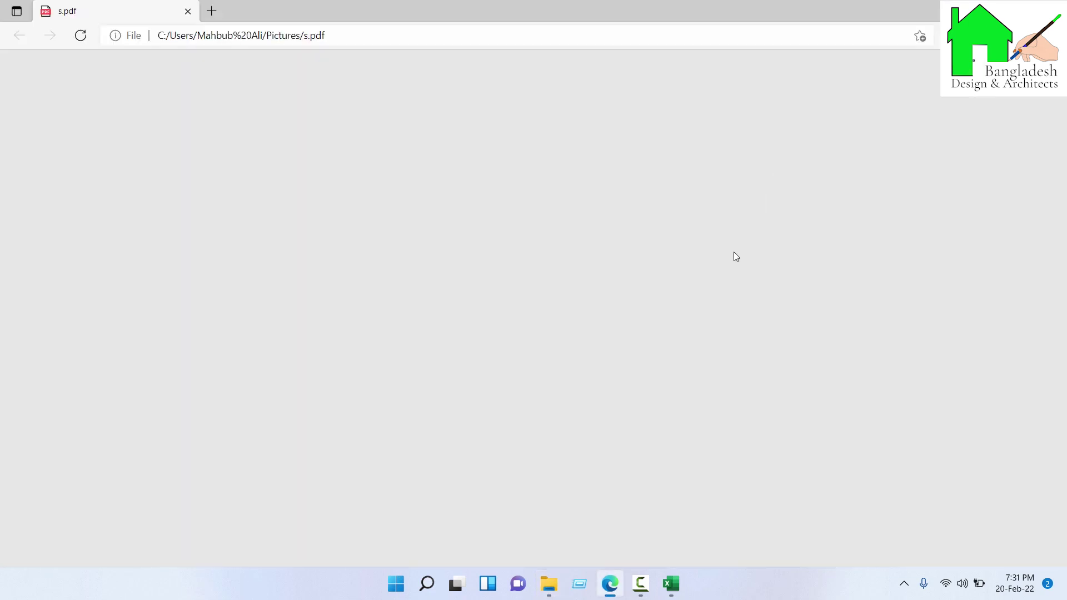
- Review the sieve analysis report's data table, gradation curve and results, and close the PDF
scroll(669, 207, "down", 3)
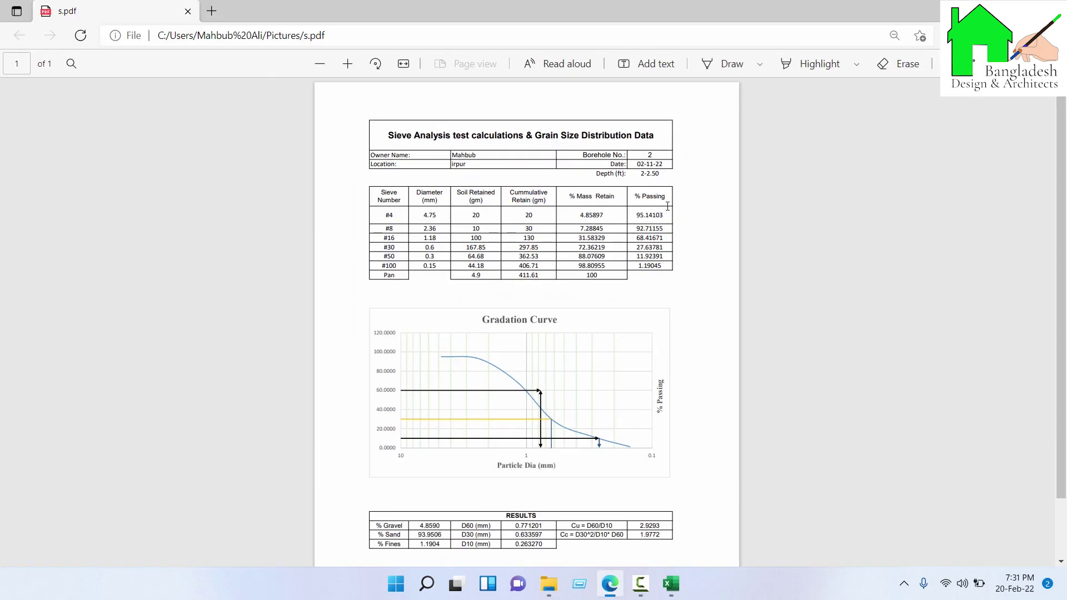
scroll(627, 387, "down", 2)
scroll(666, 528, "up", 2)
scroll(472, 157, "up", 2)
scroll(434, 169, "up", 1)
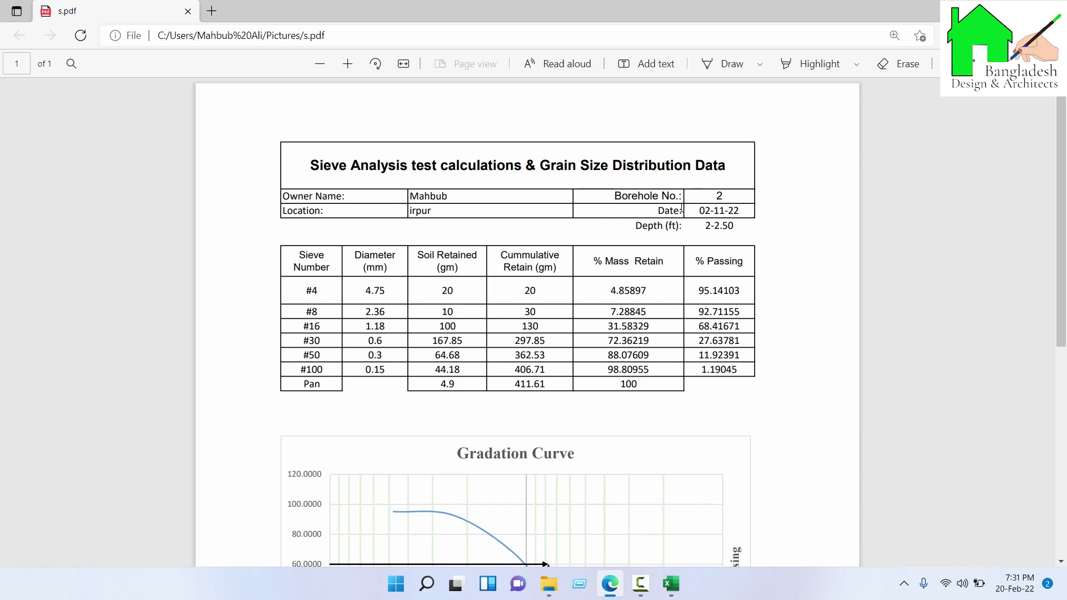
scroll(709, 220, "down", 2)
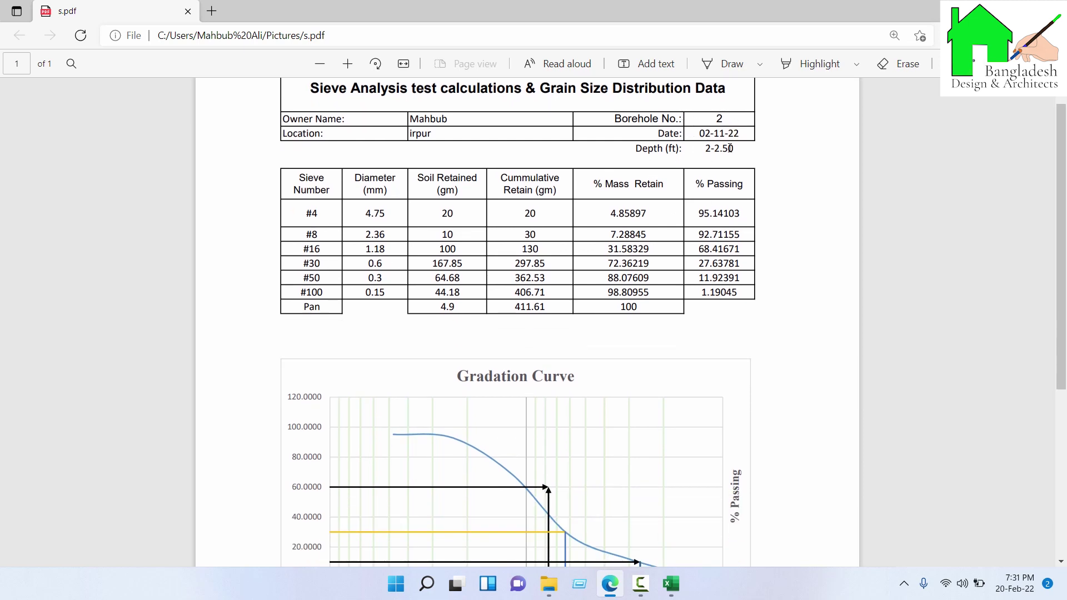
scroll(730, 148, "down", 7)
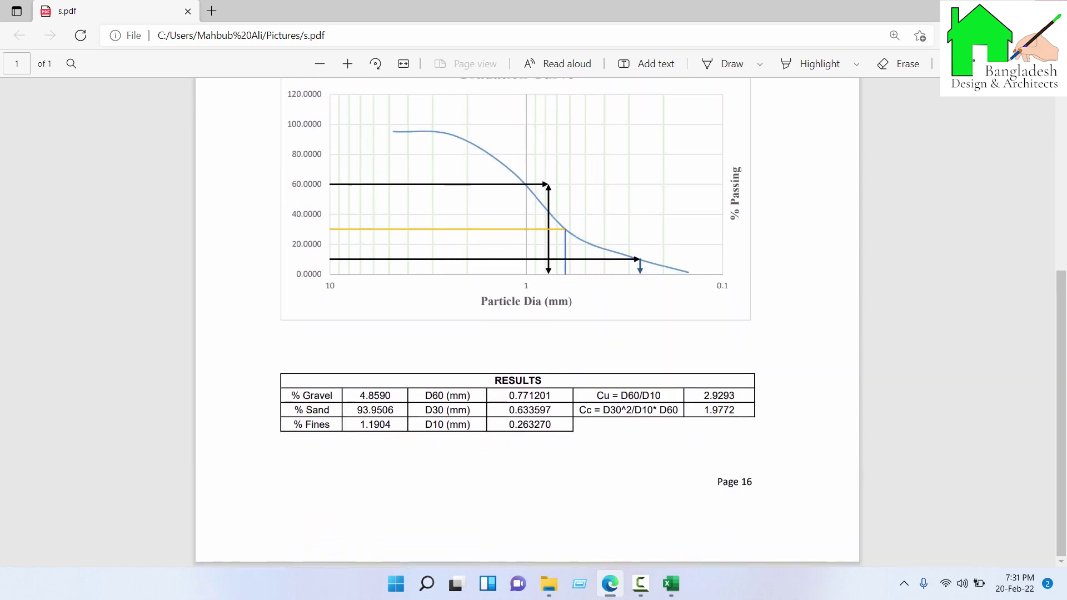
key("ctrl+w")
left_click(567, 395)
- Switch to Excel and correct the location on the INFO sheet to mirpur
left_click(671, 584)
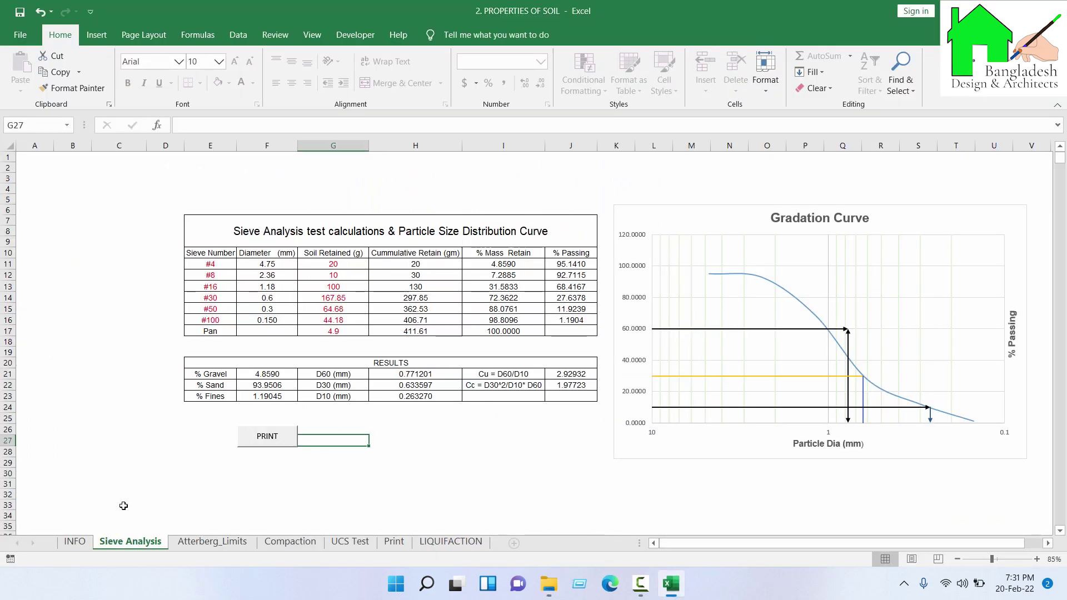
left_click(74, 541)
left_click(114, 396)
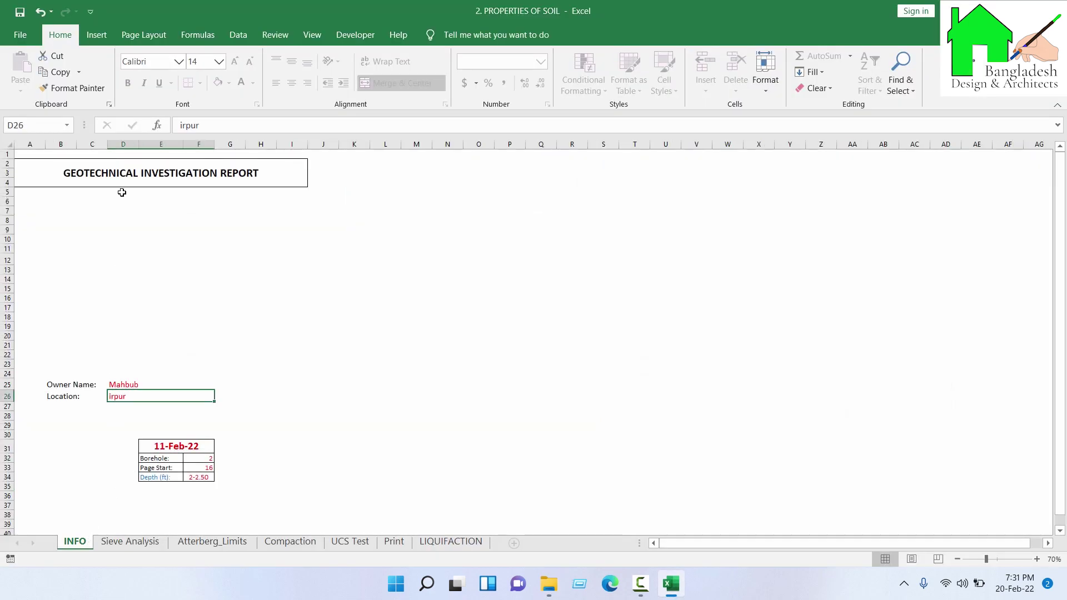
left_click(177, 126)
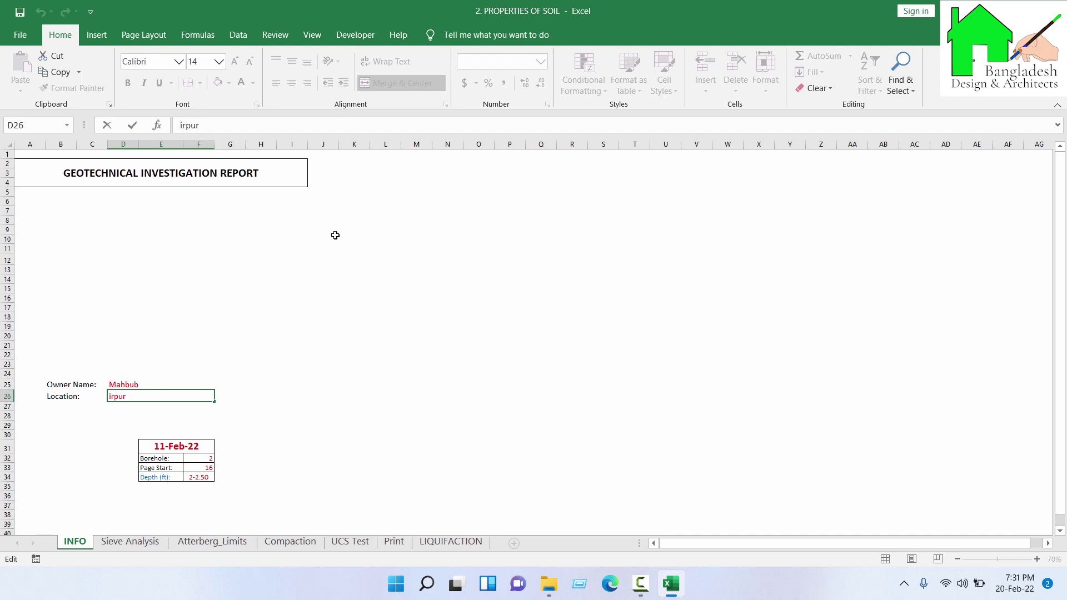
type("m")
left_click(350, 393)
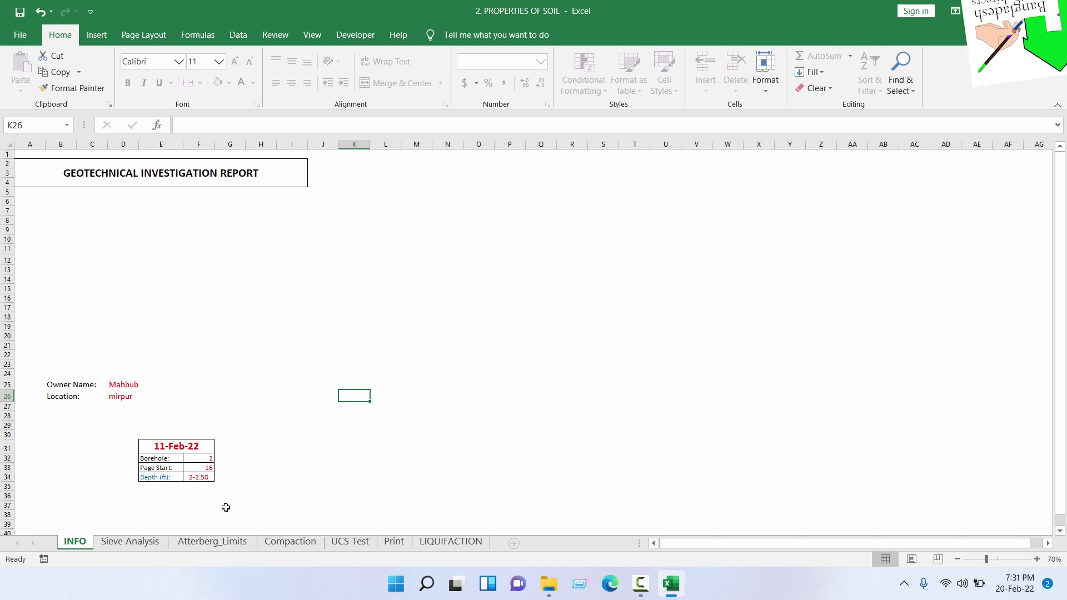
- On the Atterberg_Limits sheet, set the number of drops to 20 for Test 1 and 22 for Test 2
left_click(204, 541)
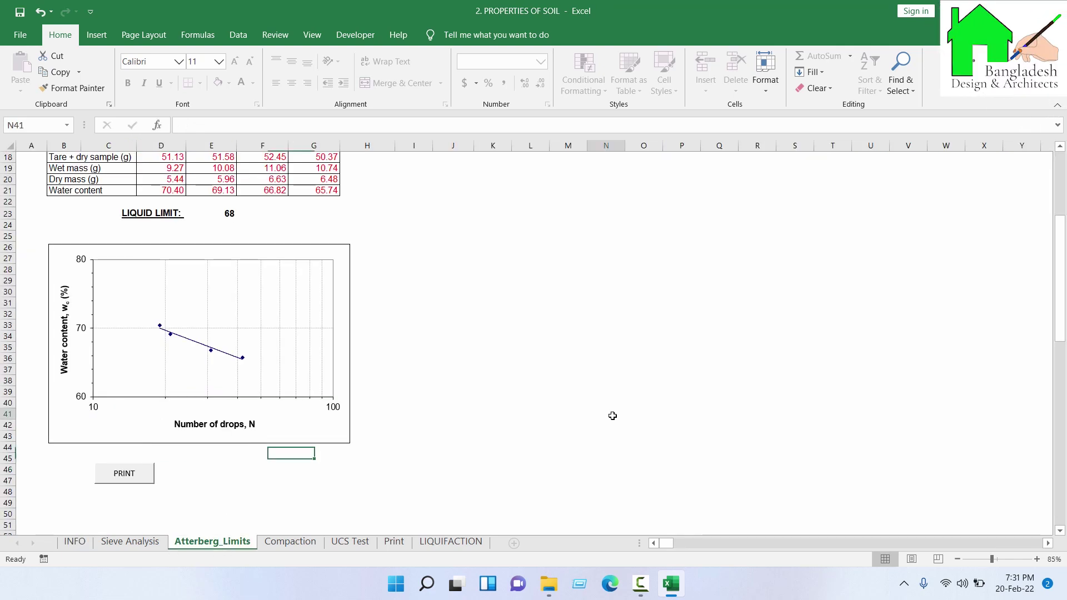
scroll(200, 394, "up", 6)
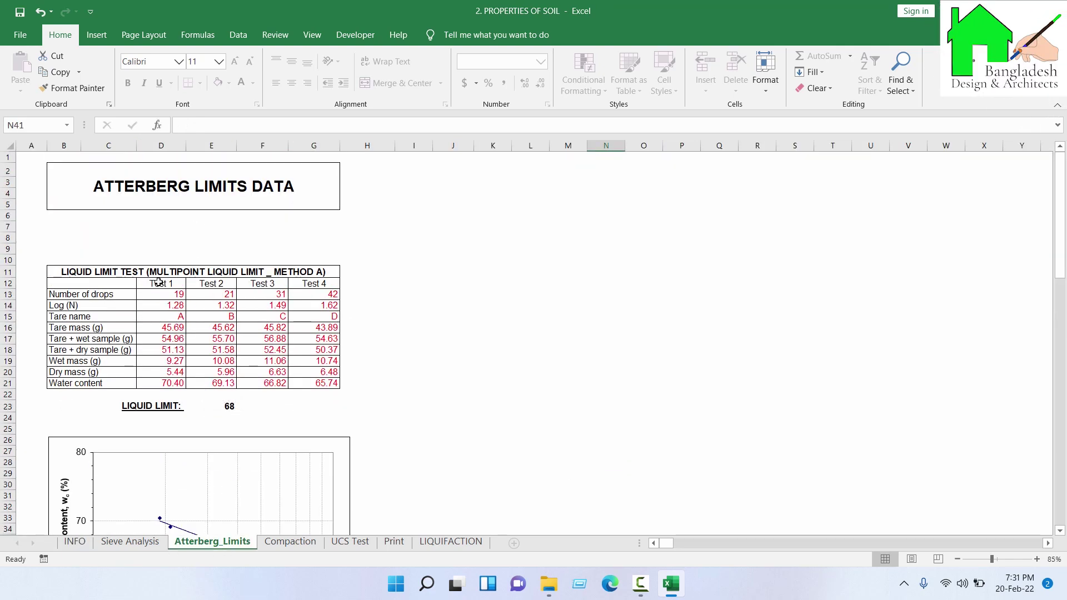
left_click(169, 297)
type("20")
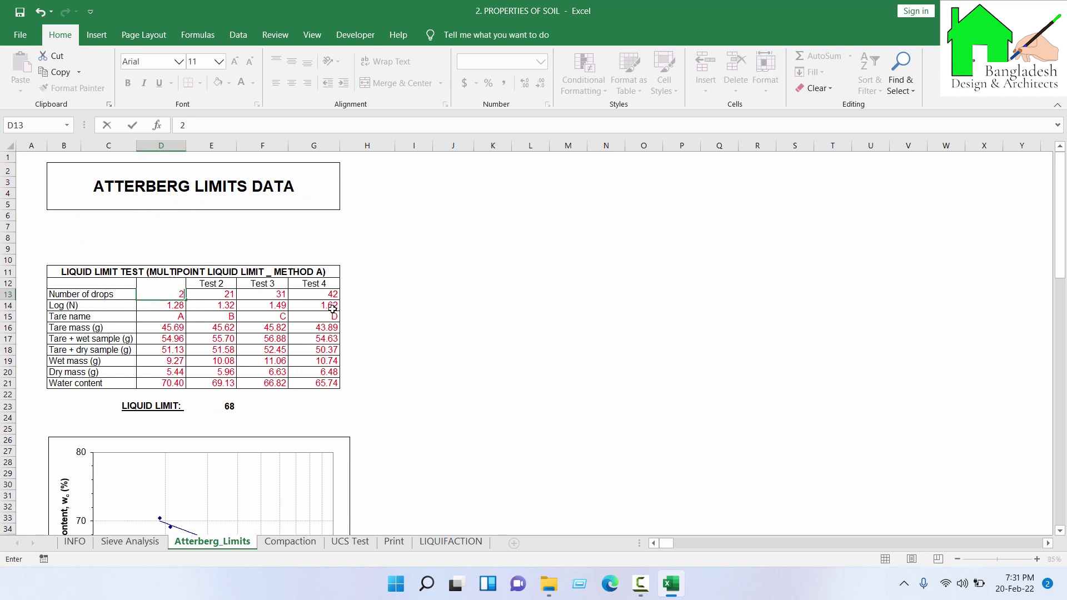
key("Return")
left_click(226, 296)
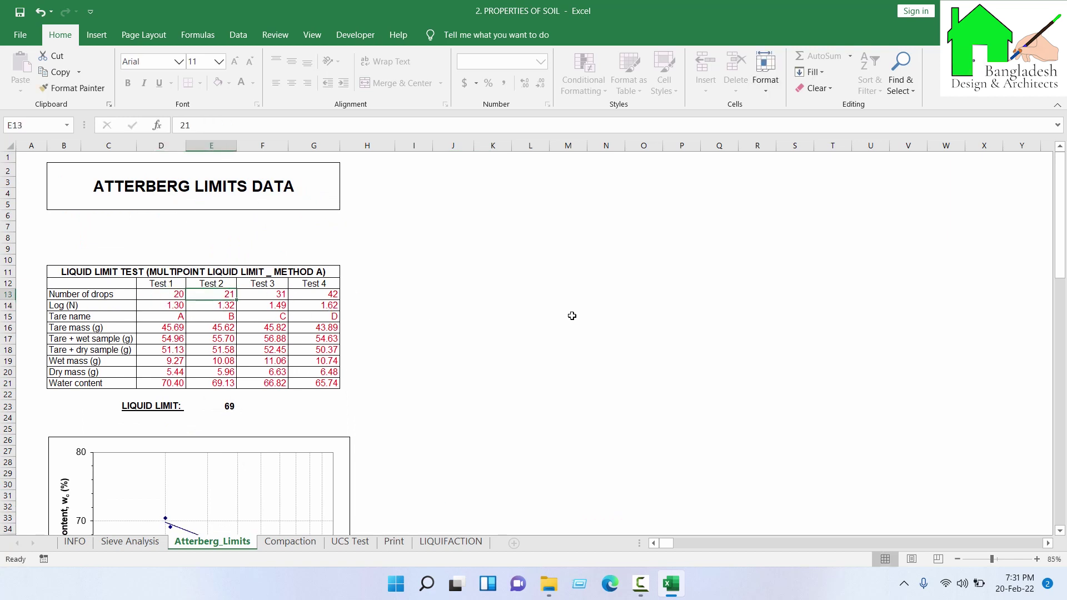
type("22")
key("Return")
scroll(467, 269, "down", 1)
scroll(466, 268, "down", 2)
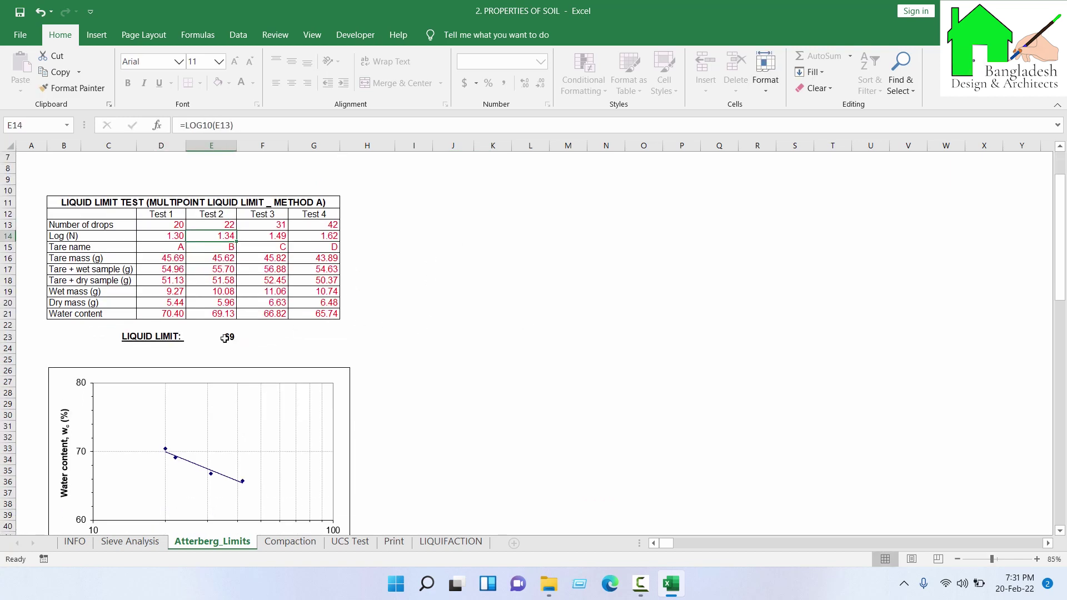
- Set the number of drops to 30 for Test 3 and 40 for Test 4
left_click(278, 226)
type("30")
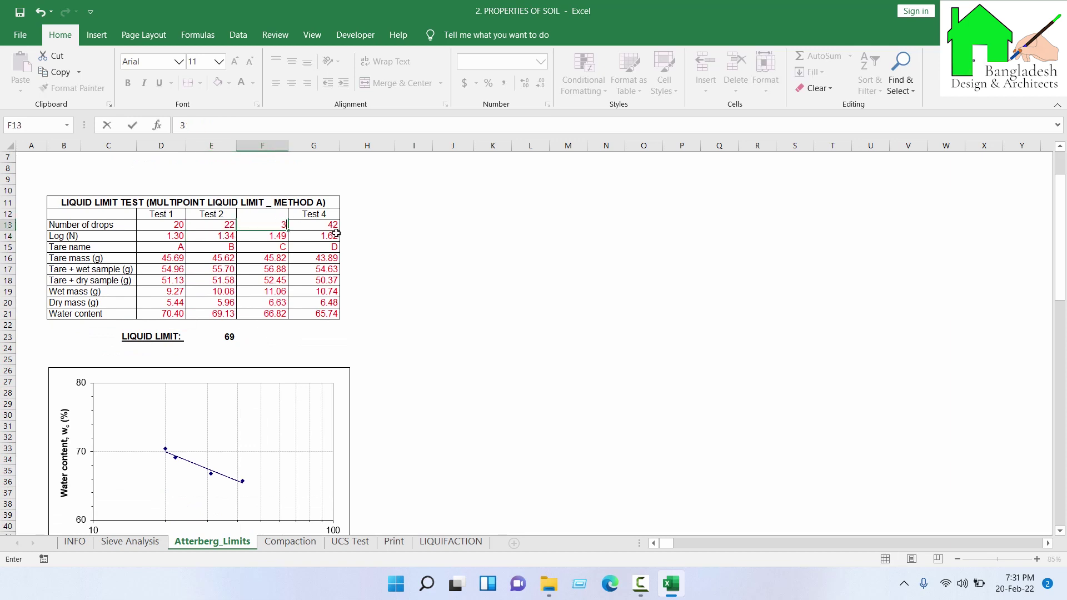
key("Return")
left_click(291, 225)
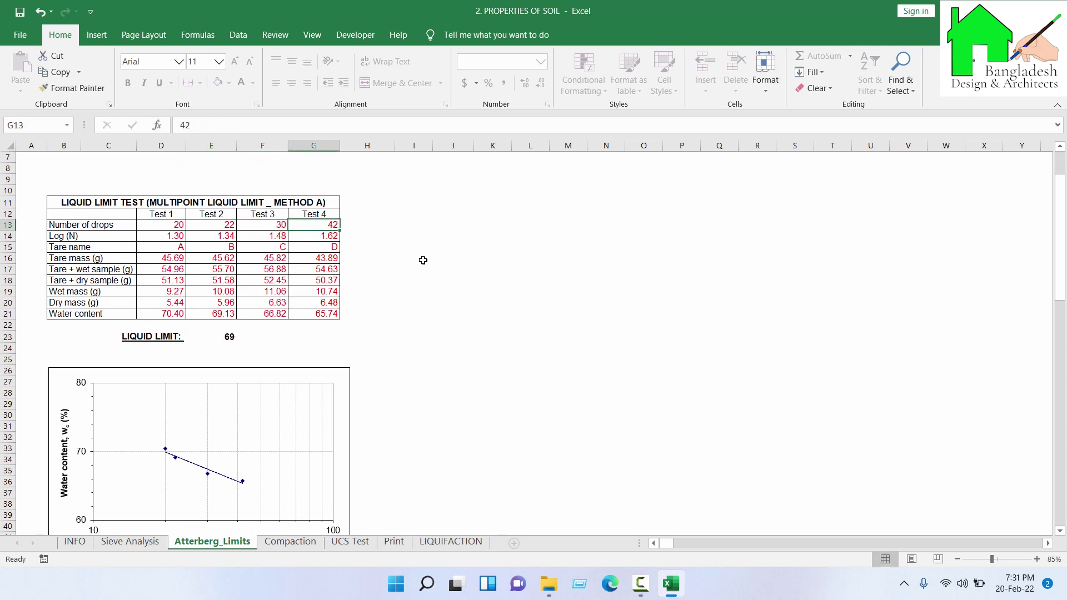
type("40")
key("Return")
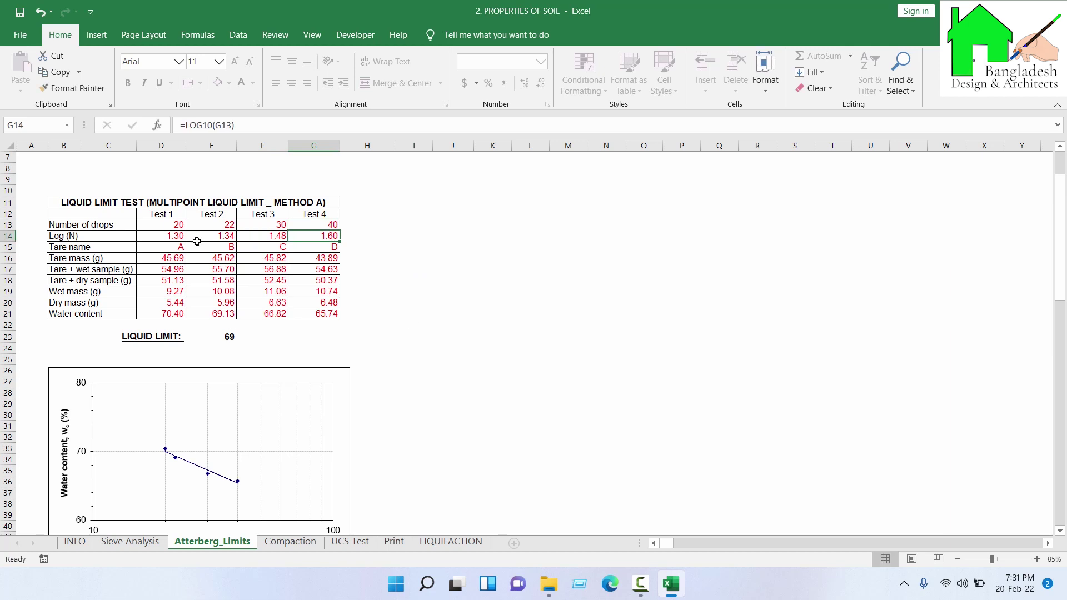
- Set the tare mass for Test 1 of the liquid limit test to 40 g
left_click(177, 234)
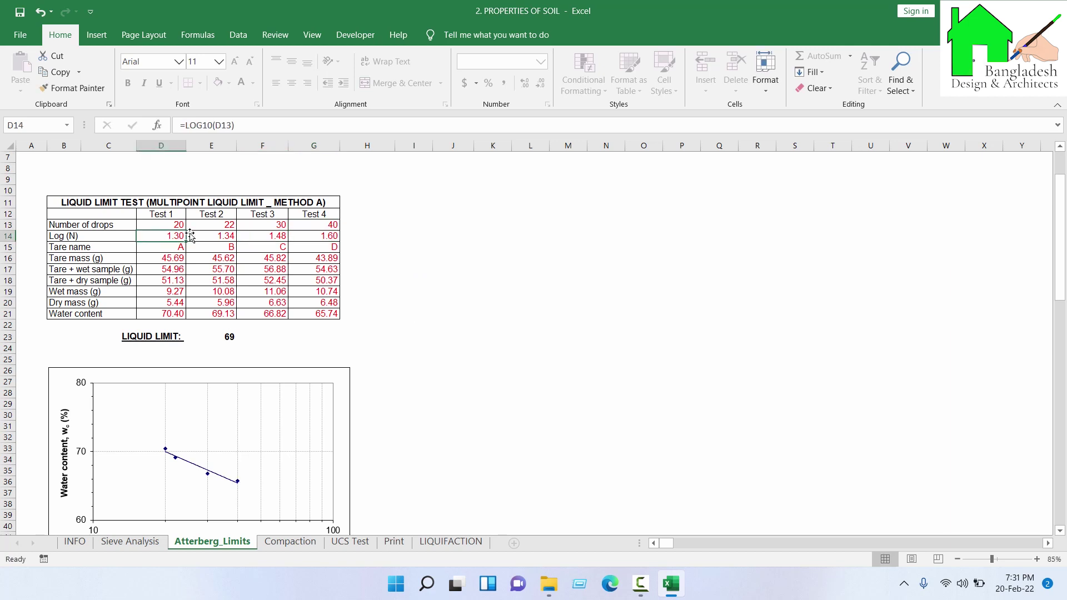
left_click(170, 258)
type("40")
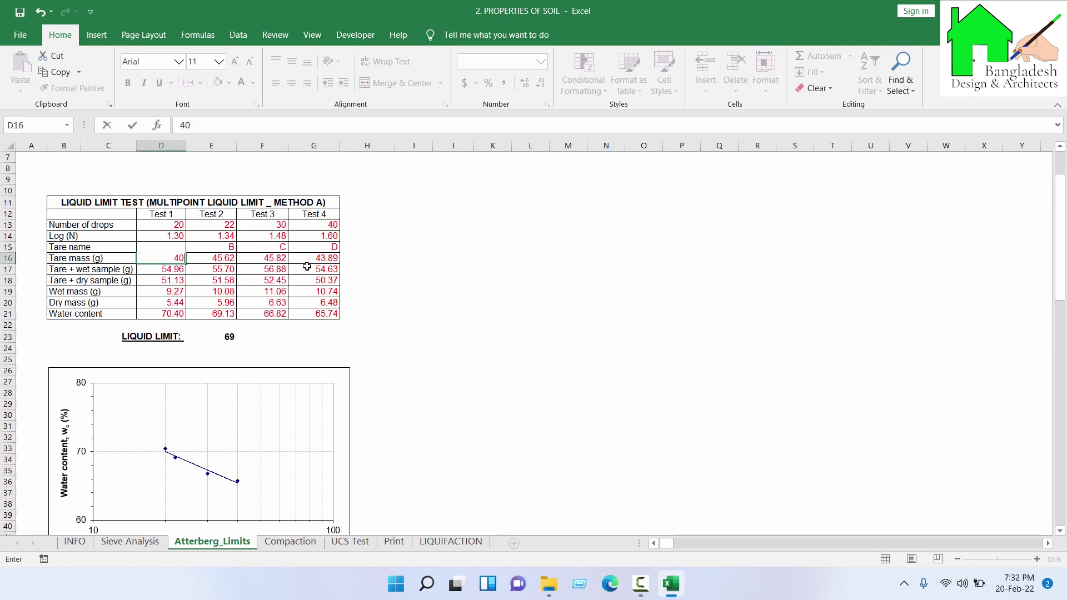
key("Return")
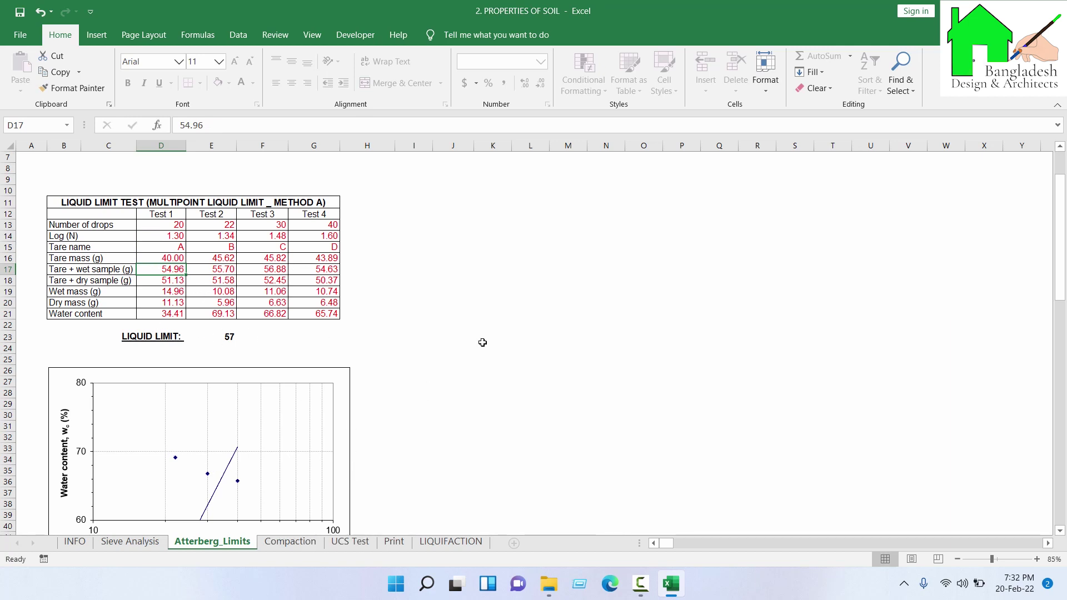
- Print the Atterberg limits report to a PDF named llll in the Pictures folder, replacing the existing file
scroll(479, 341, "down", 4)
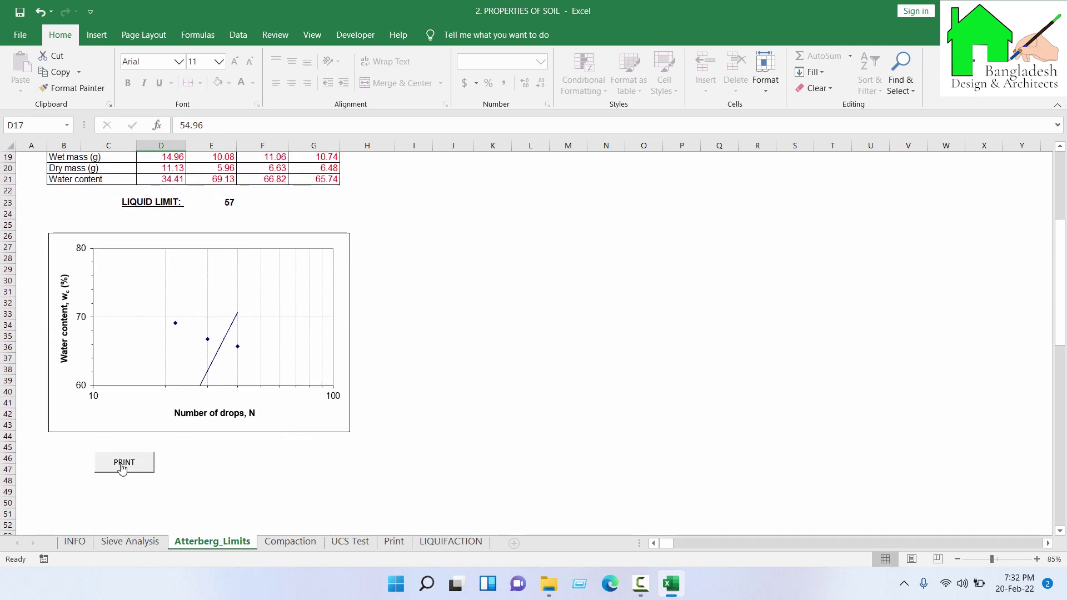
left_click(122, 466)
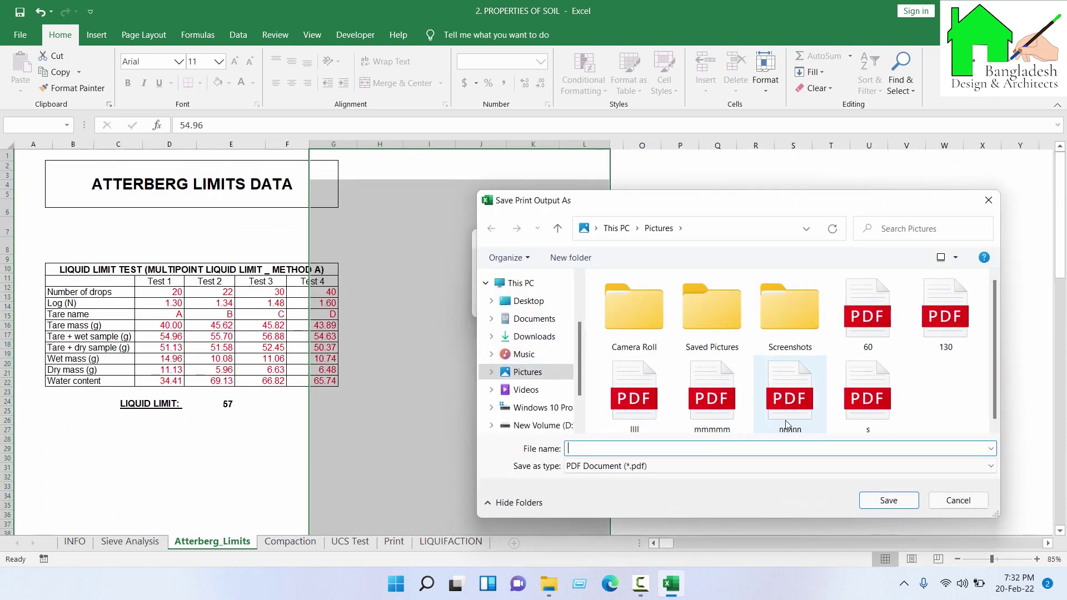
type("llll")
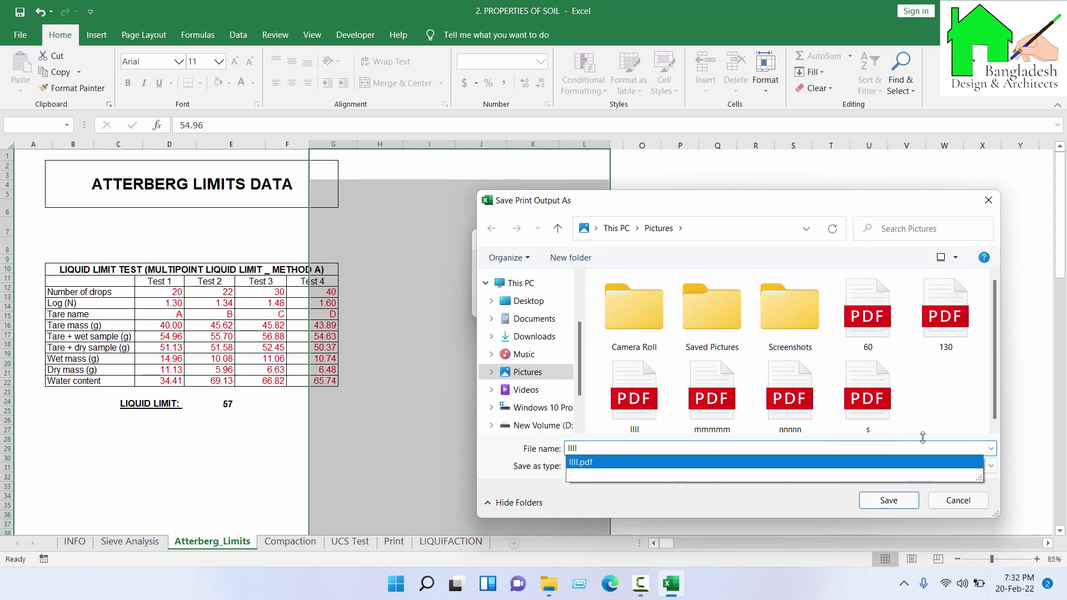
left_click(888, 500)
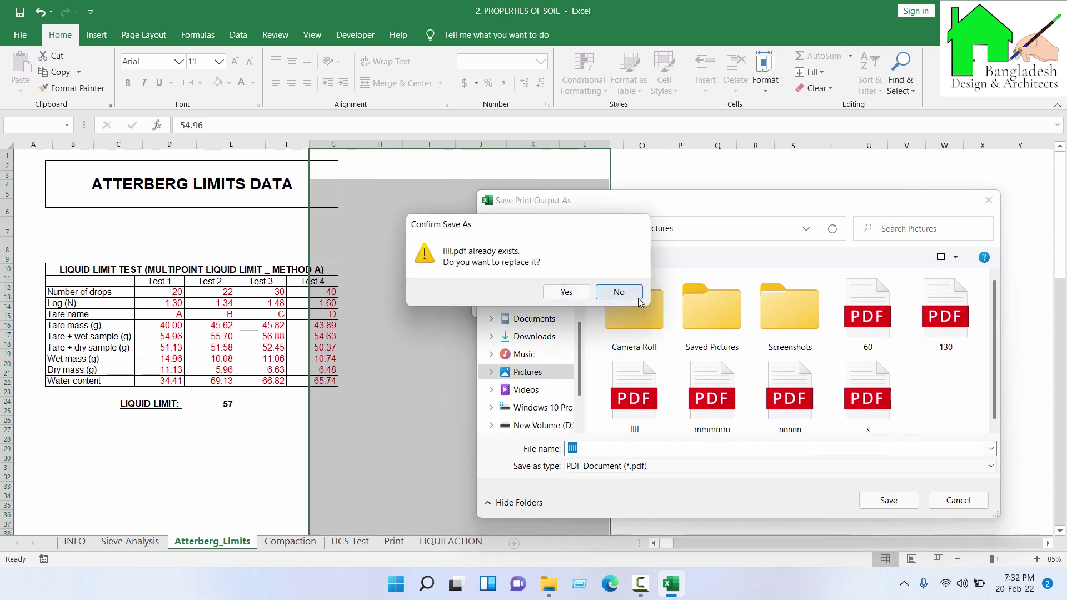
left_click(566, 292)
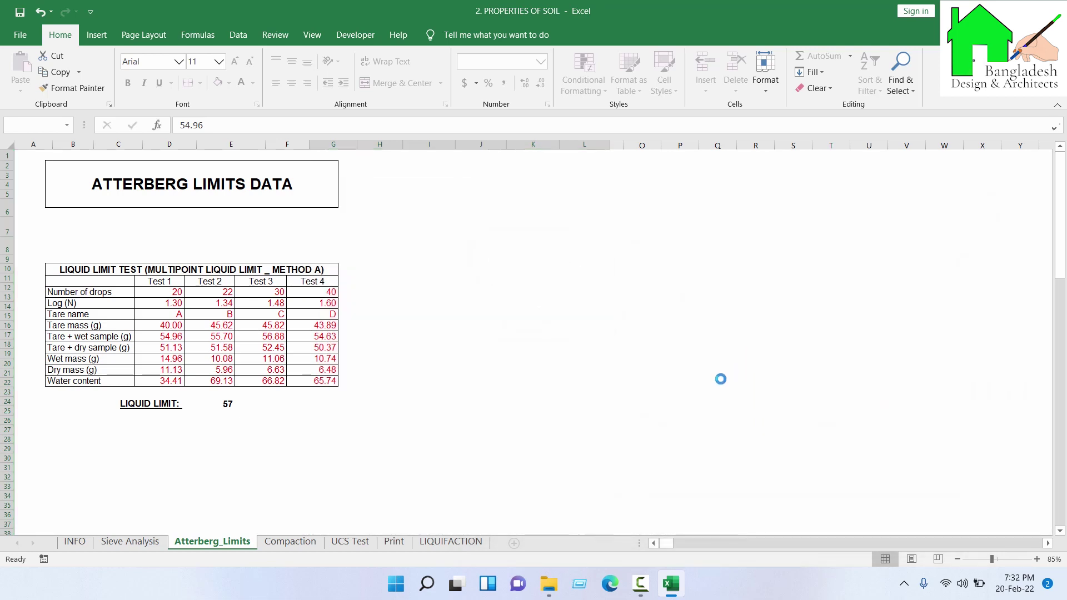
- Open the llll PDF from File Explorer and check the Atterberg limits report
left_click(548, 583)
double_click(556, 131)
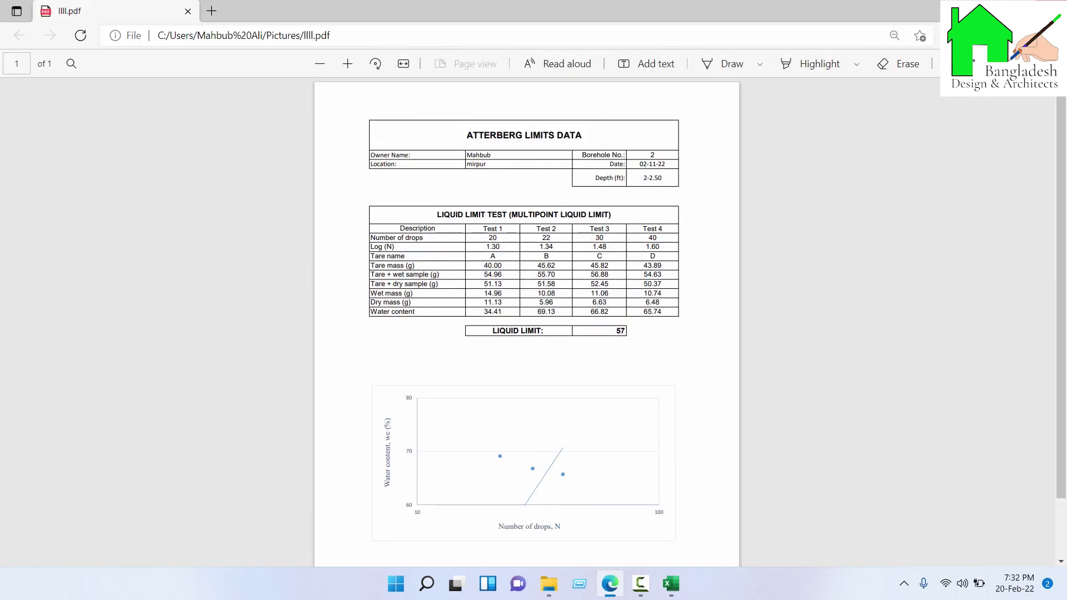
key("alt+Tab")
- Switch to Excel and set the total mass (mt) in the first column of the Compaction sheet to 6
left_click(671, 583)
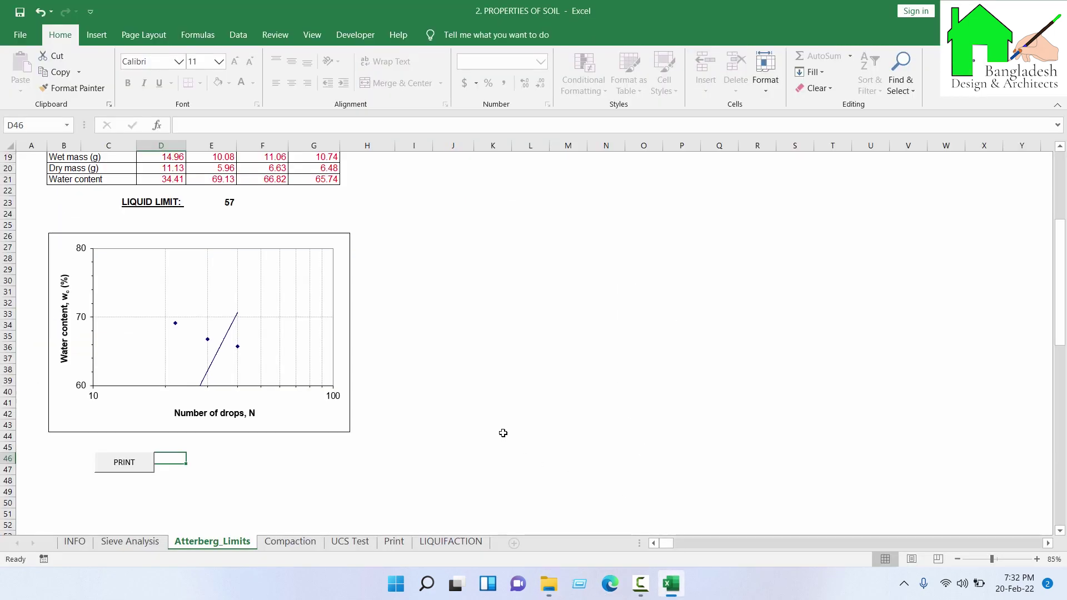
left_click(290, 541)
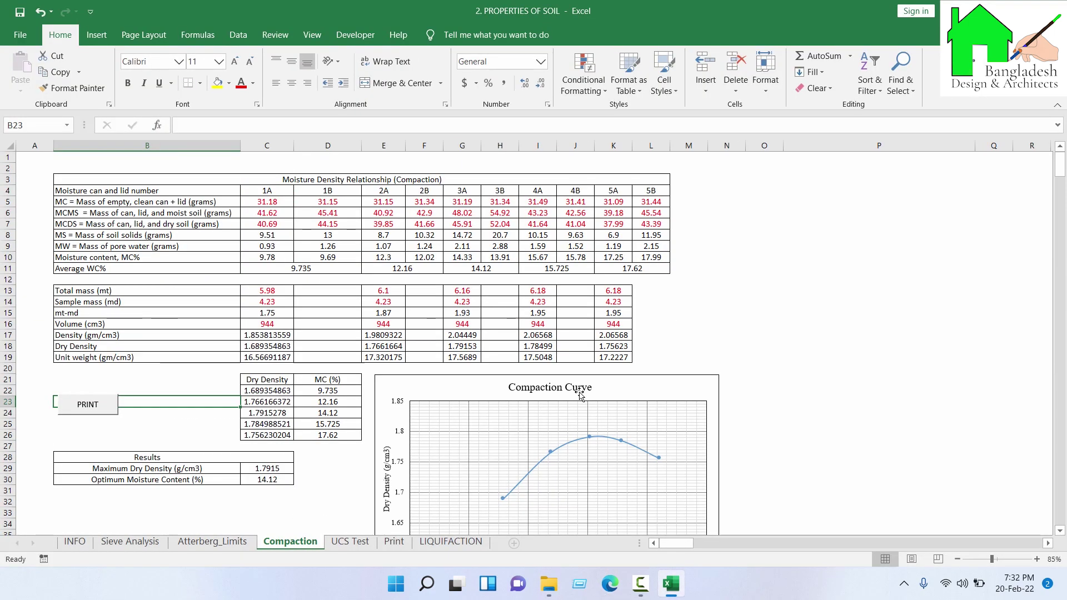
left_click(802, 313)
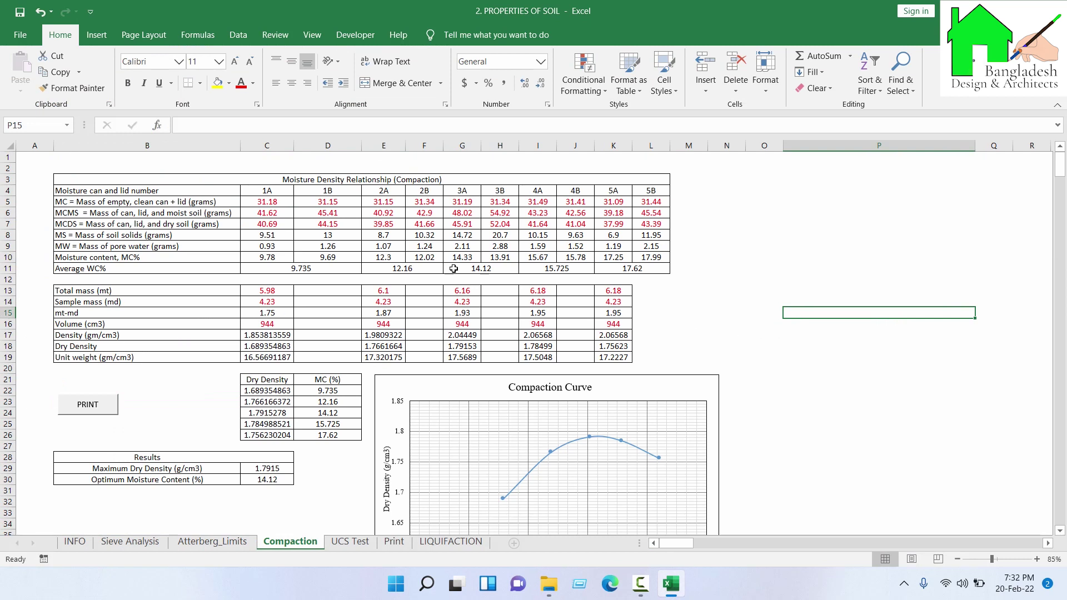
left_click(268, 204)
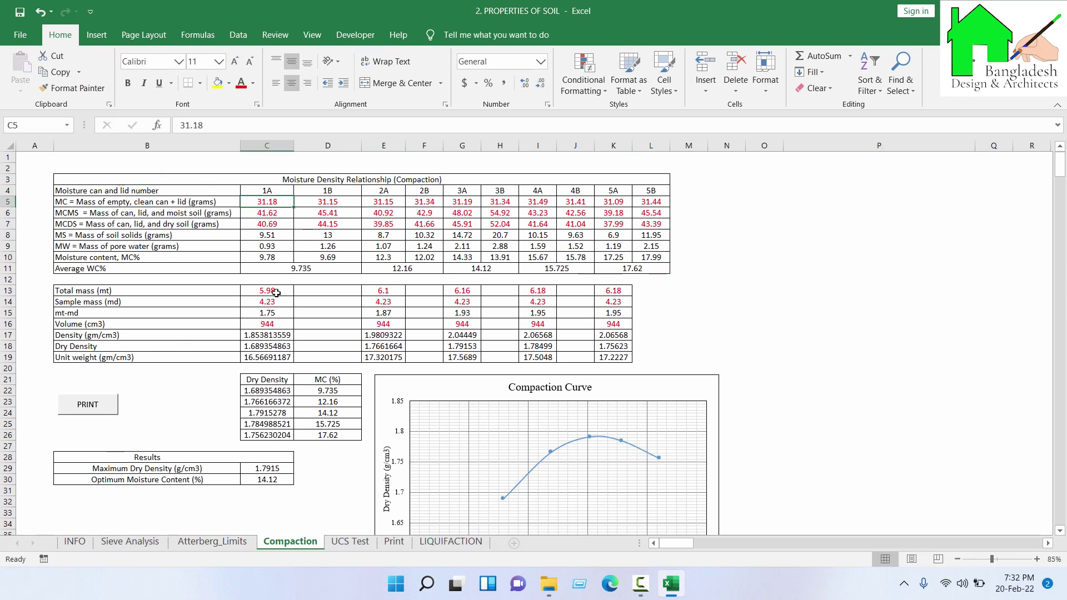
left_click(260, 289)
type("6")
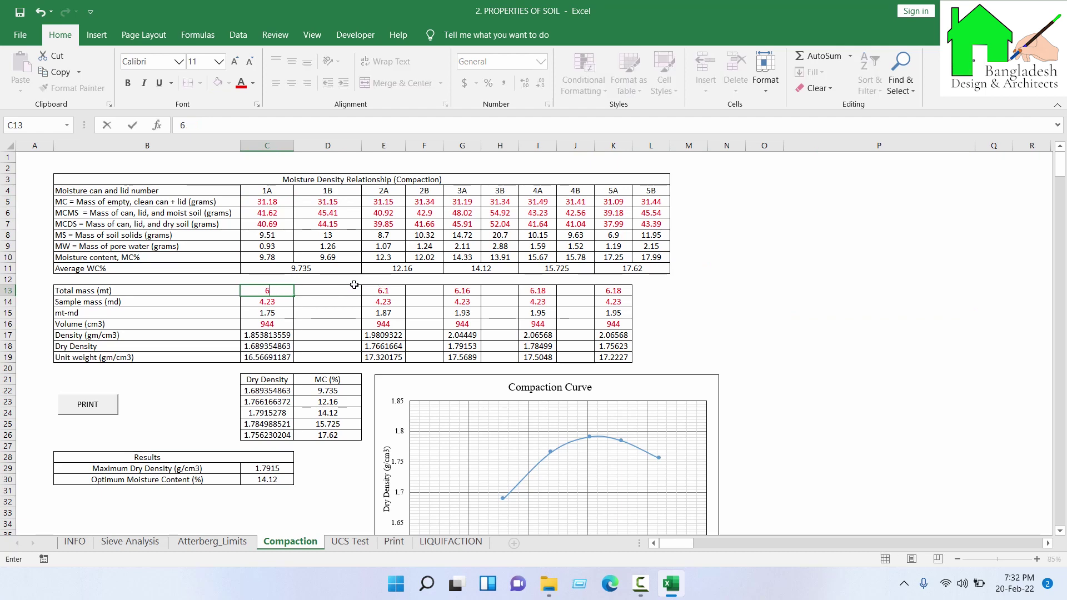
key("Return")
- Set the mass of the empty, clean can and lid for can 1A to 30 grams
left_click(273, 203)
type("30")
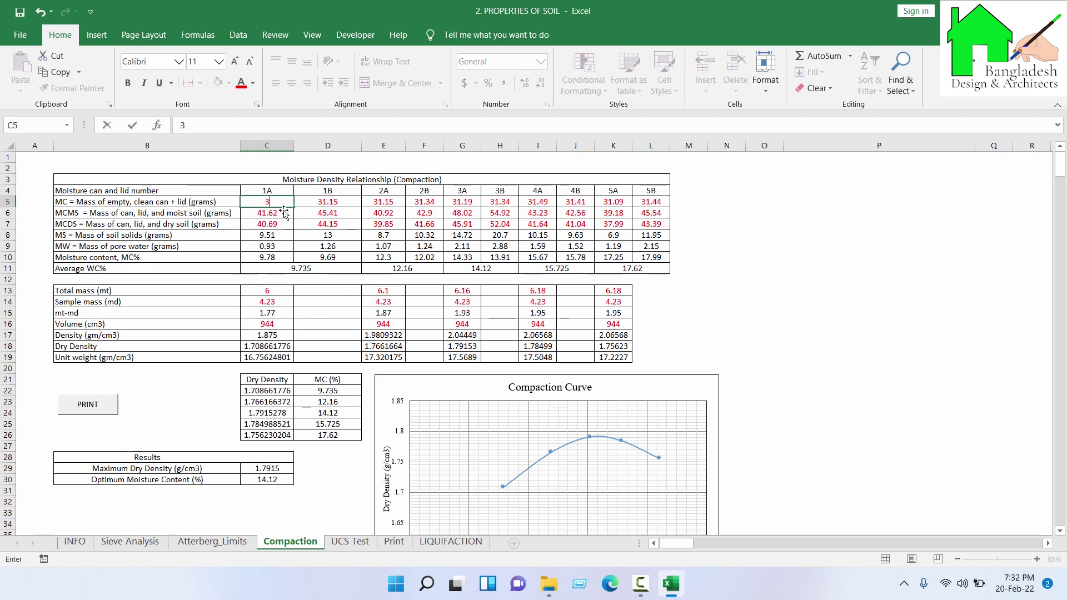
key("Return")
scroll(555, 389, "down", 2)
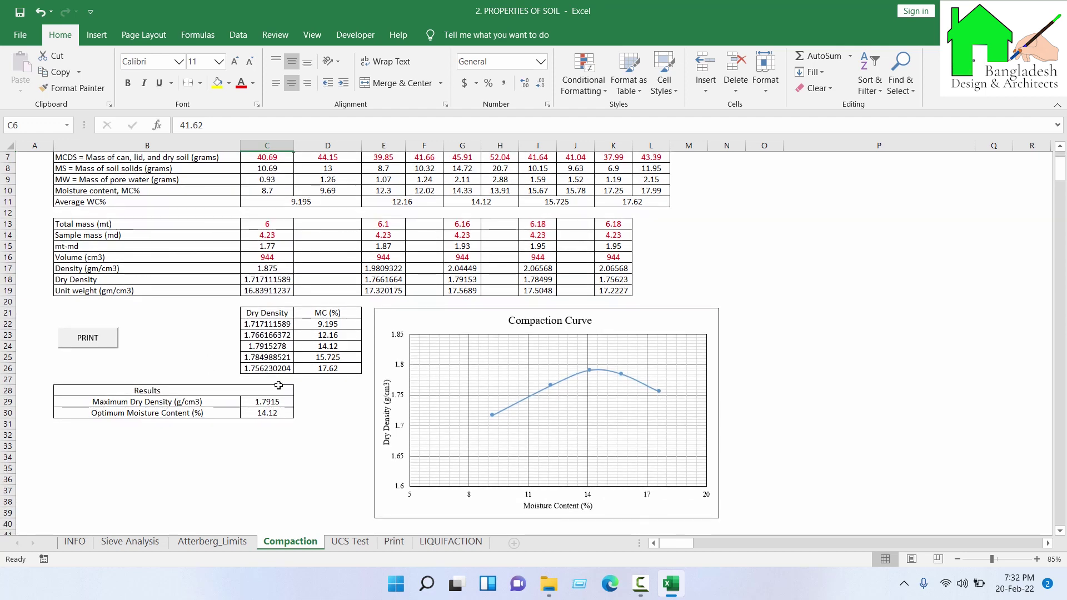
- Print the compaction report to a PDF named ppp in the Pictures folder
left_click(104, 338)
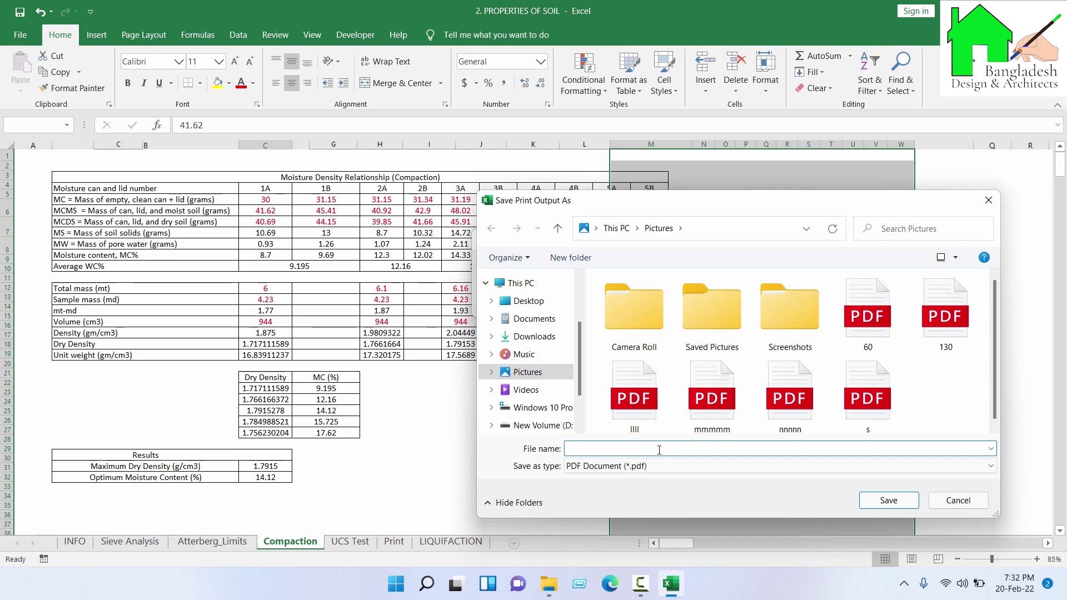
type("ppp")
left_click(873, 499)
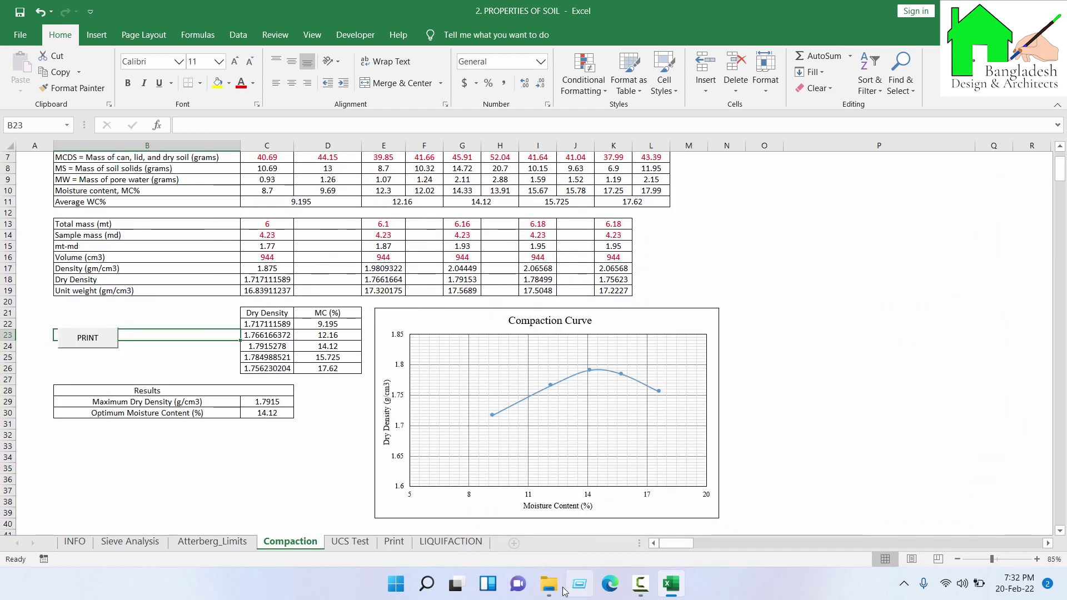
- Open the ppp PDF from File Explorer, check the compaction tables and curve, and close it
left_click(549, 583)
left_click(395, 221)
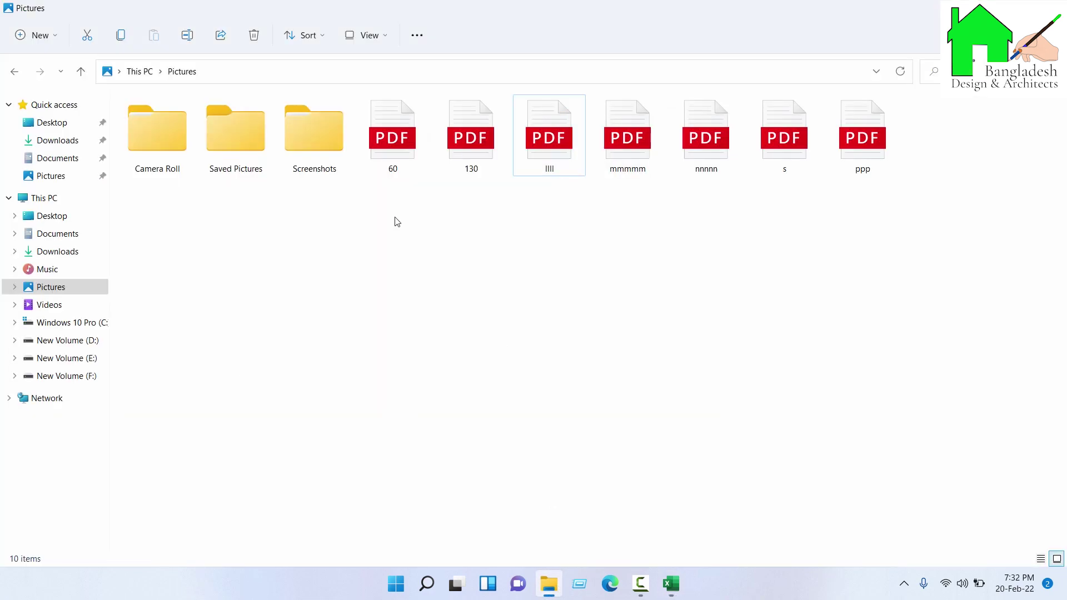
left_click(864, 166)
double_click(864, 165)
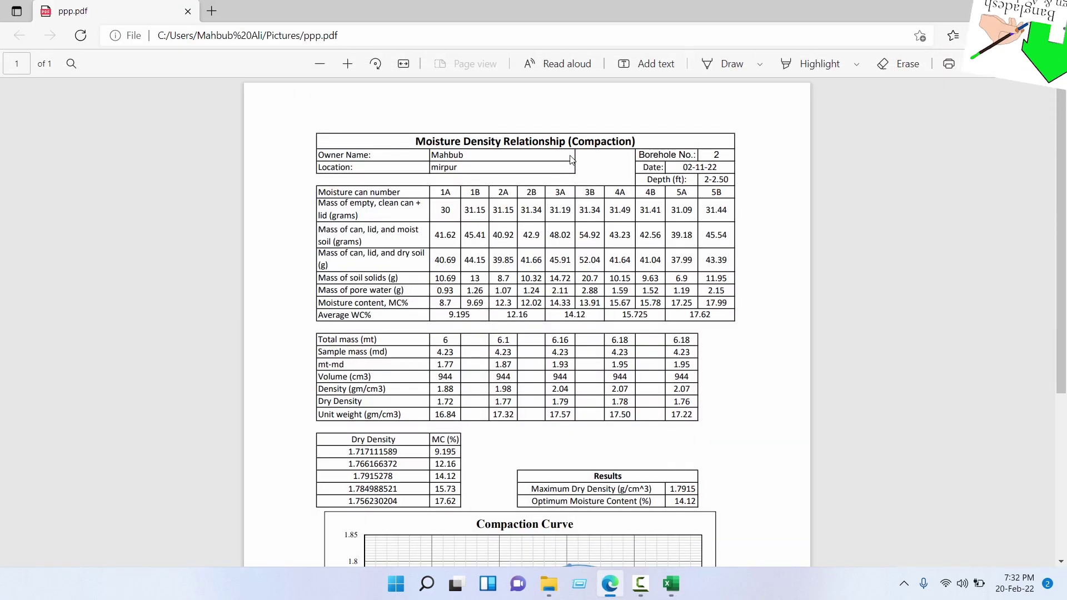
scroll(612, 174, "down", 5)
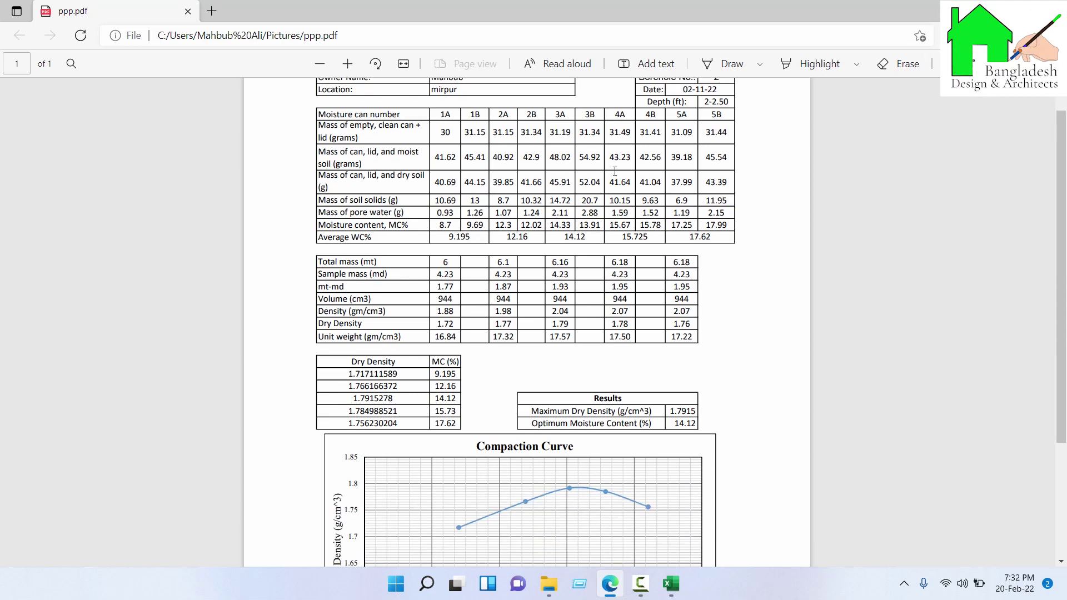
scroll(657, 336, "up", 2)
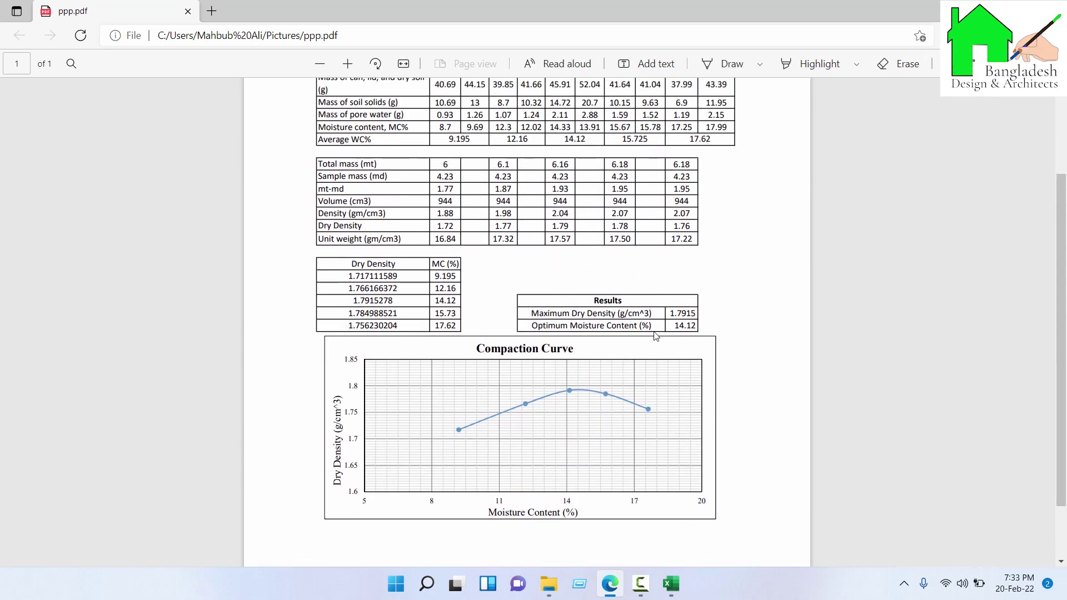
scroll(606, 316, "up", 4)
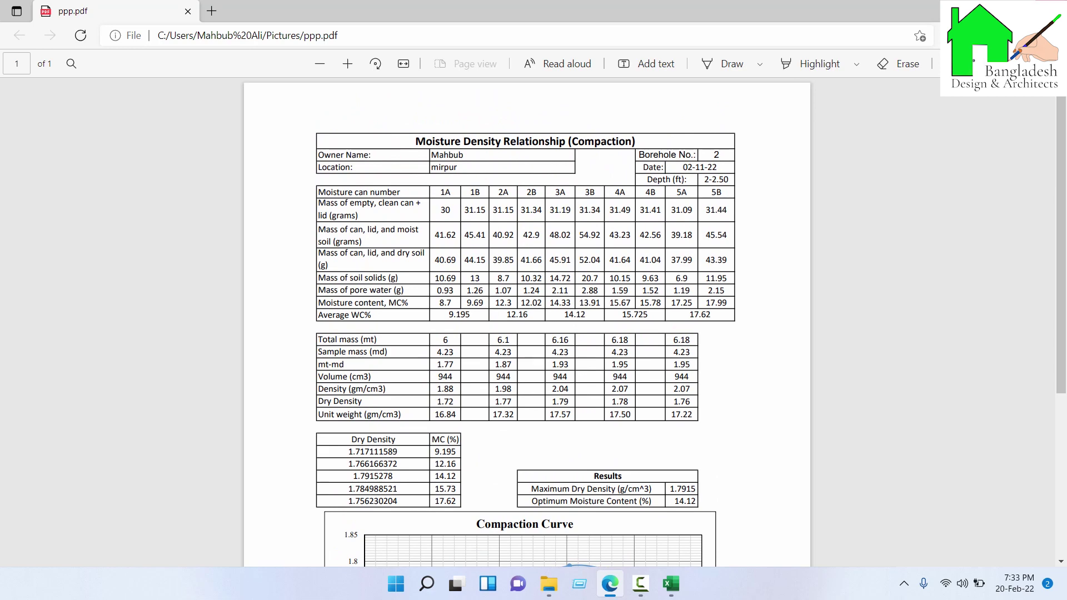
key("alt+F4")
- Switch to Excel and open the UCS Test sheet to view its results
left_click(671, 584)
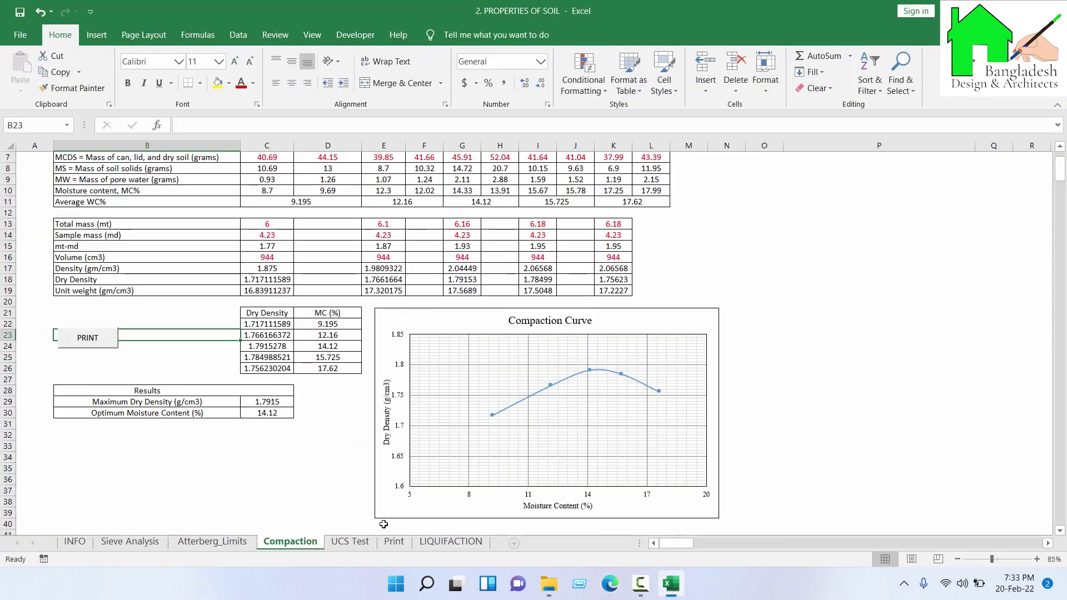
left_click(350, 542)
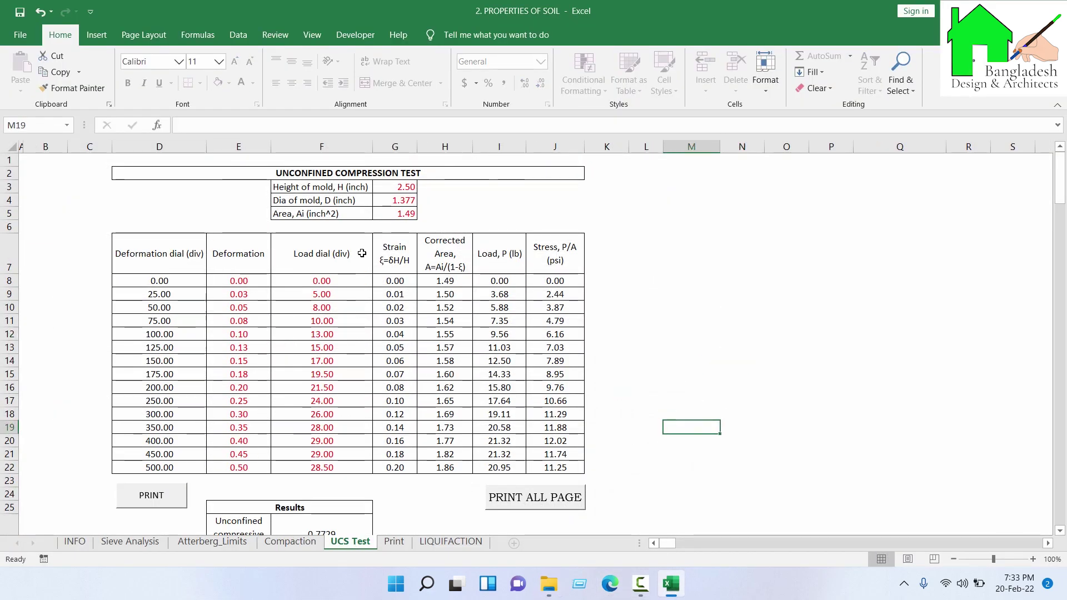
scroll(317, 260, "down", 1)
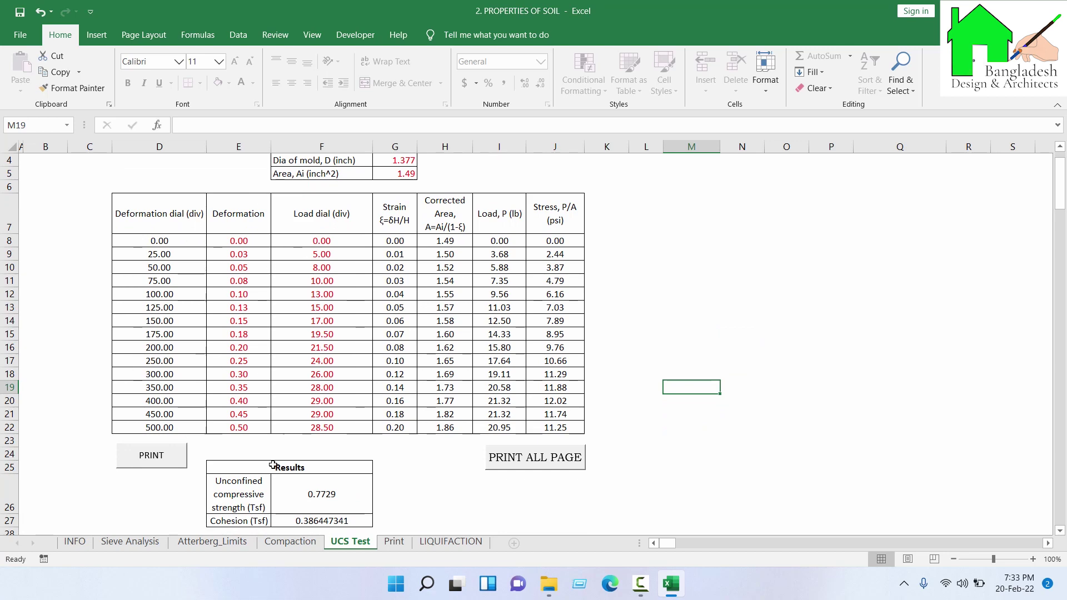
left_click(157, 465)
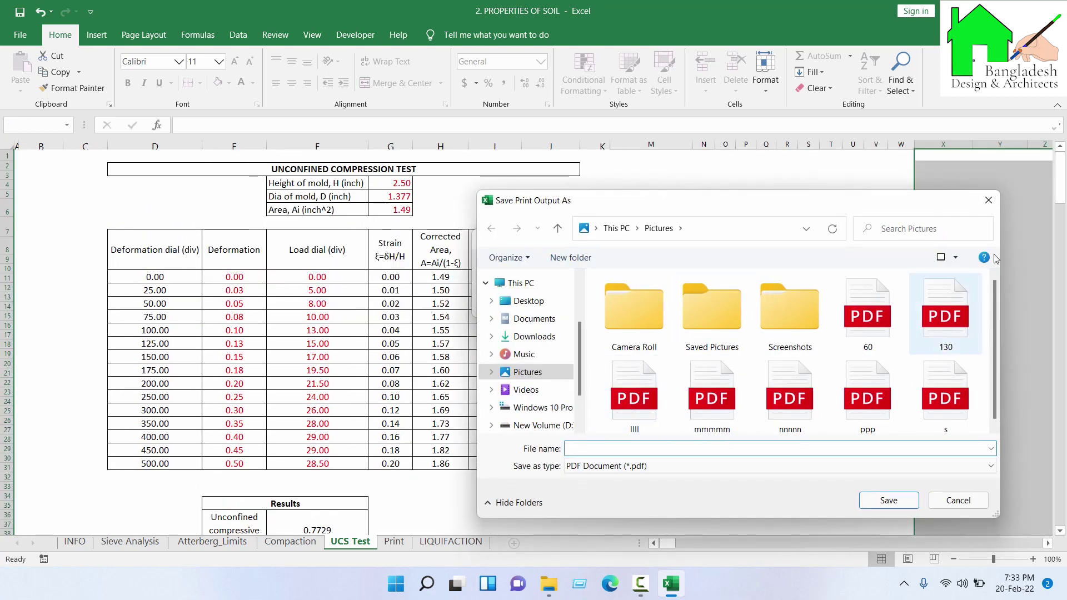
left_click(989, 201)
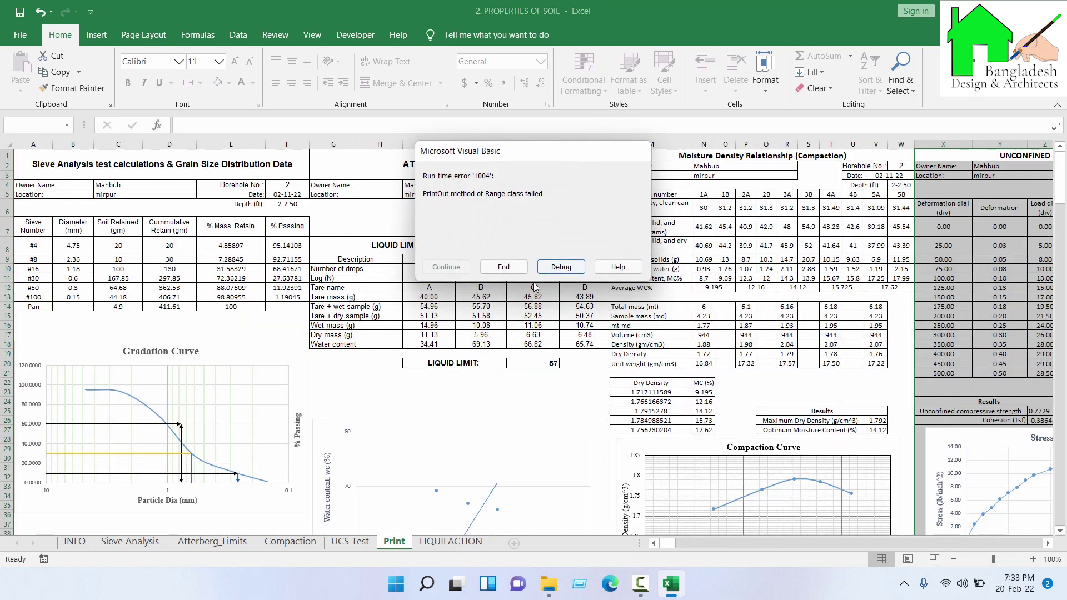
left_click(504, 267)
- Return to the UCS Test sheet and print all report pages to a PDF named All in the Pictures folder
left_click(140, 546)
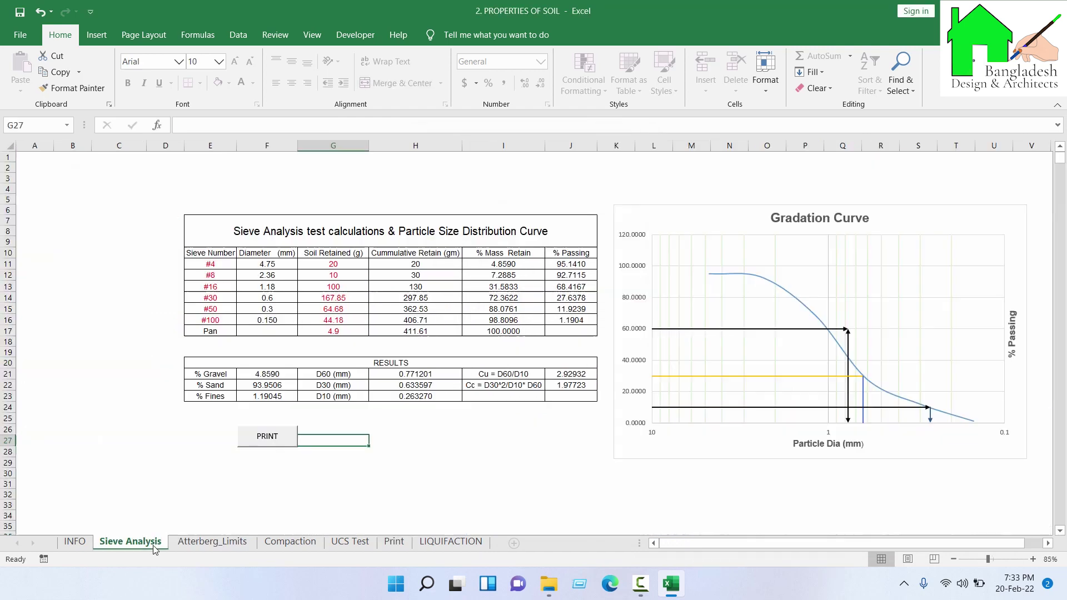
left_click(212, 543)
left_click(302, 542)
left_click(340, 543)
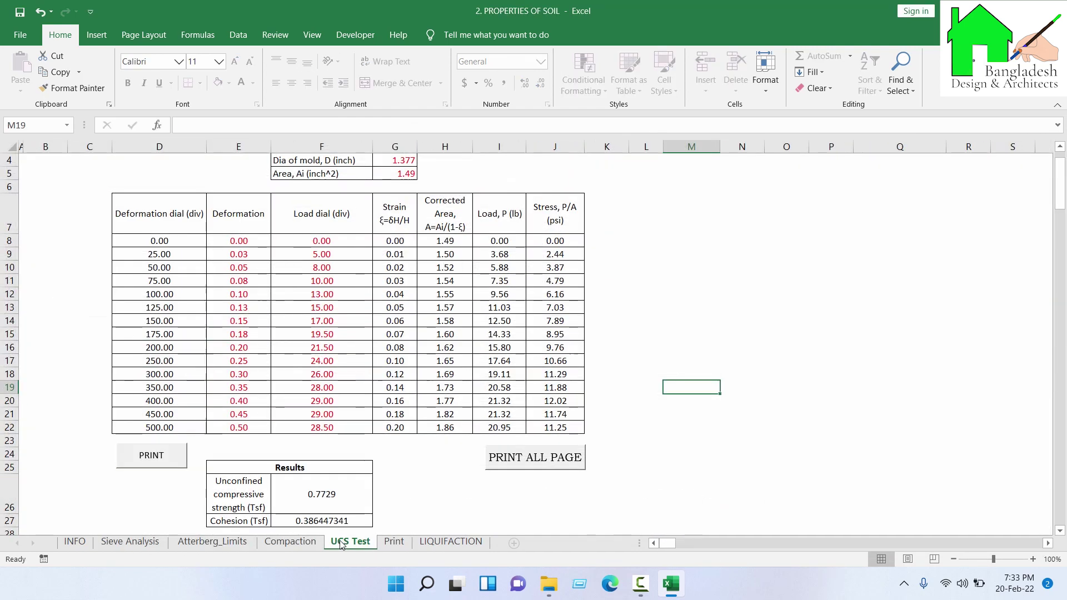
left_click(478, 499)
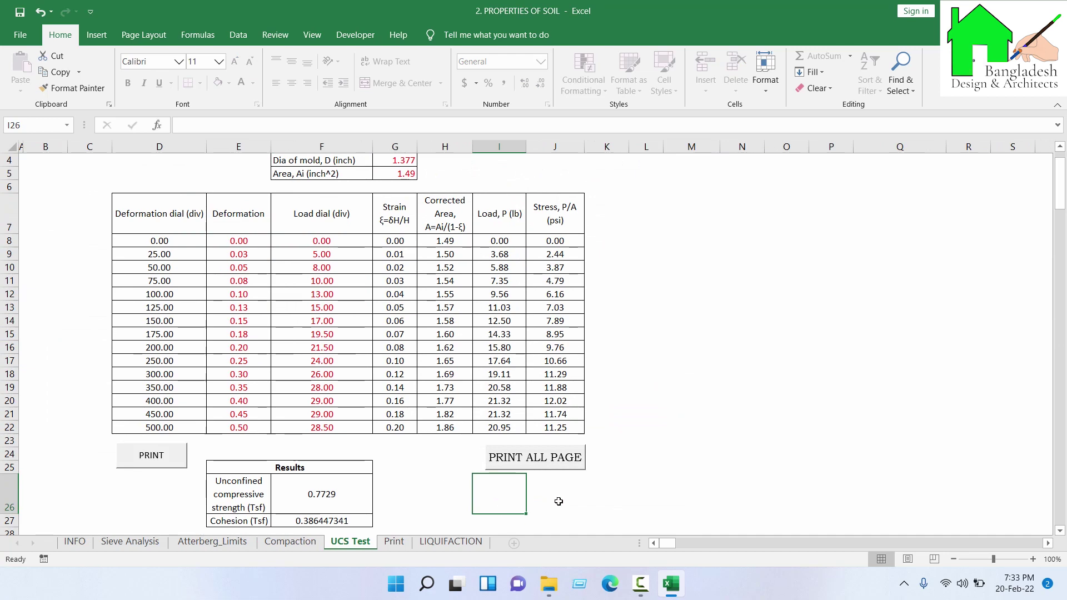
left_click(554, 500)
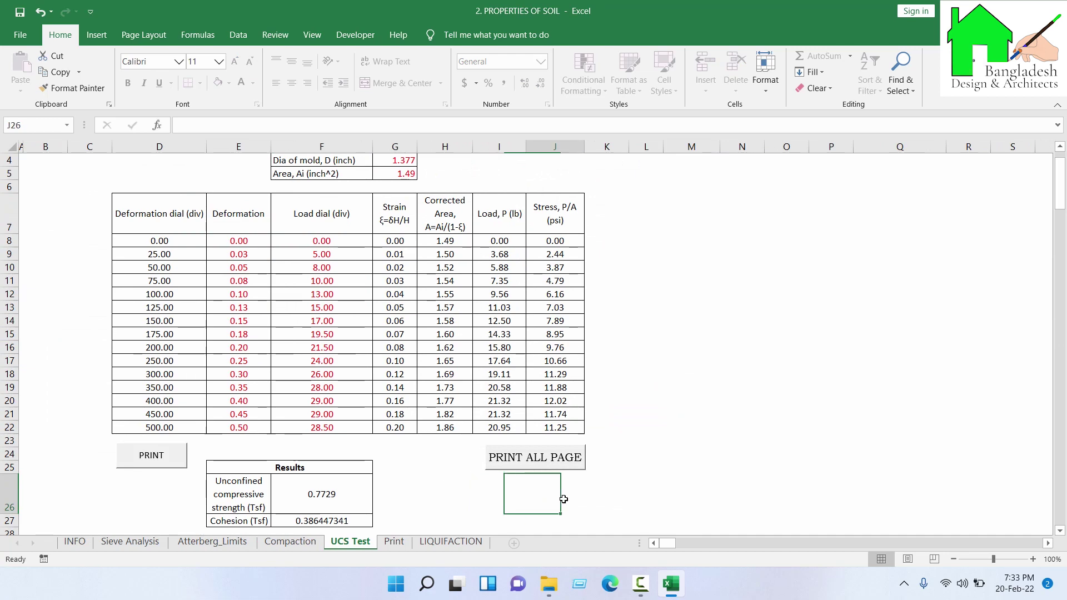
left_click(515, 460)
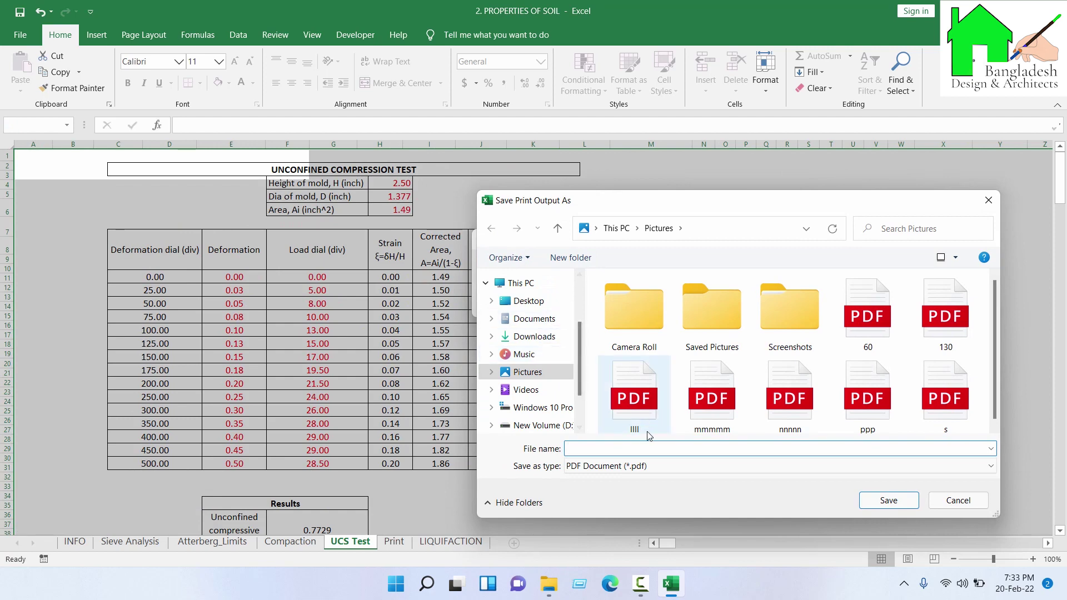
type("All")
left_click(888, 500)
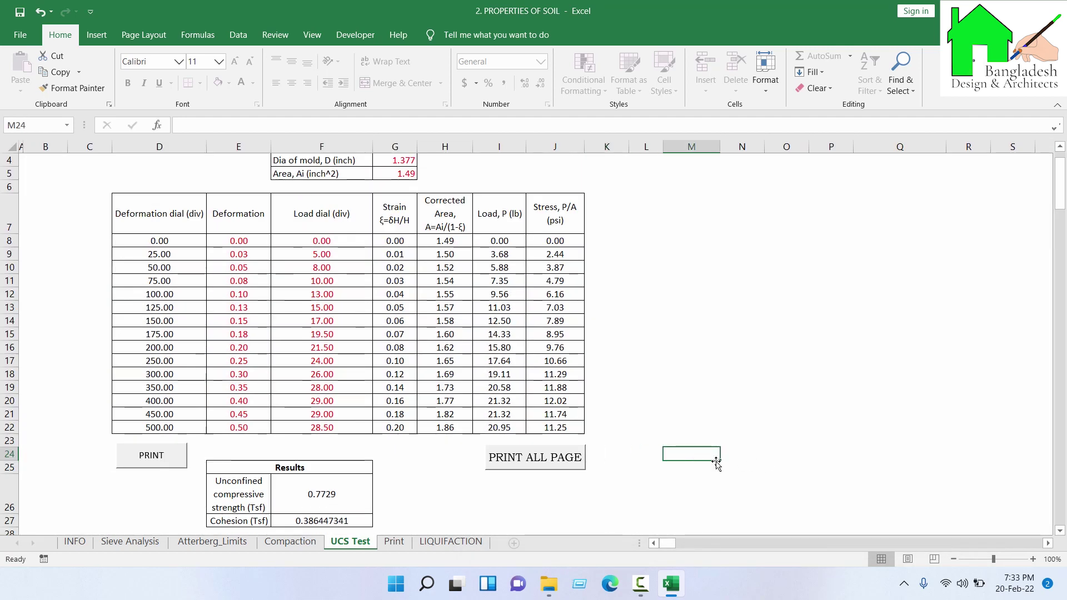
- Open the All PDF from File Explorer, check the combined soil test reports, and close it
left_click(555, 593)
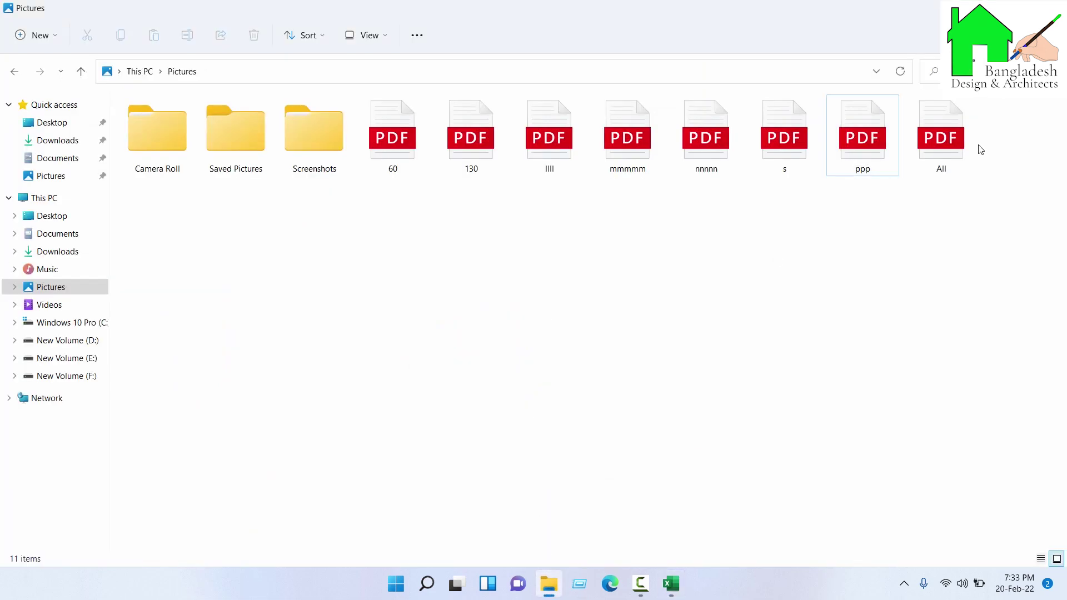
left_click(943, 147)
double_click(943, 148)
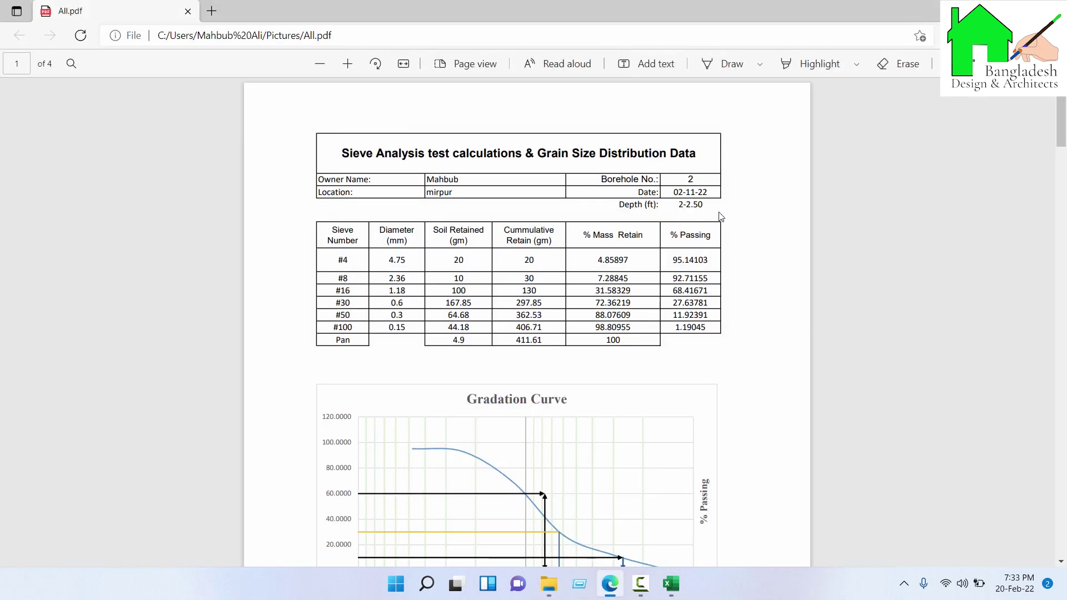
scroll(622, 186, "down", 20)
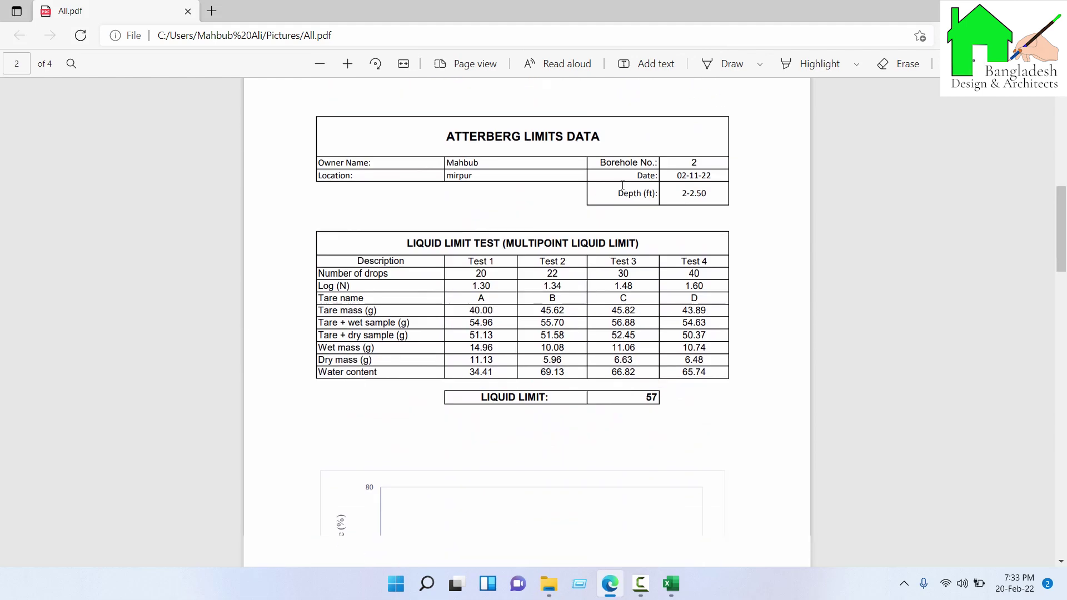
scroll(623, 186, "down", 20)
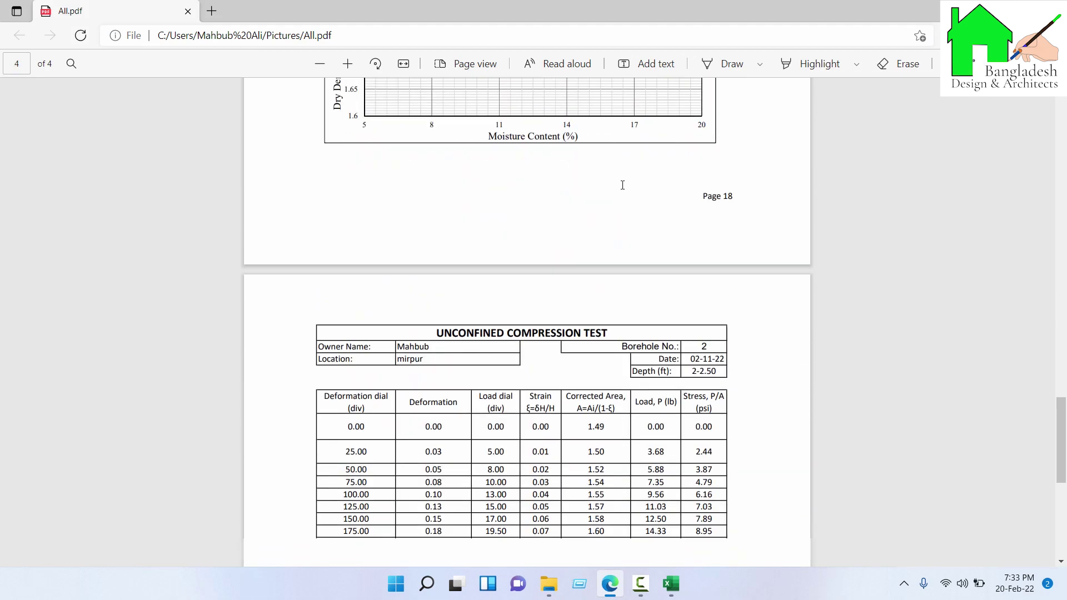
scroll(624, 199, "up", 4)
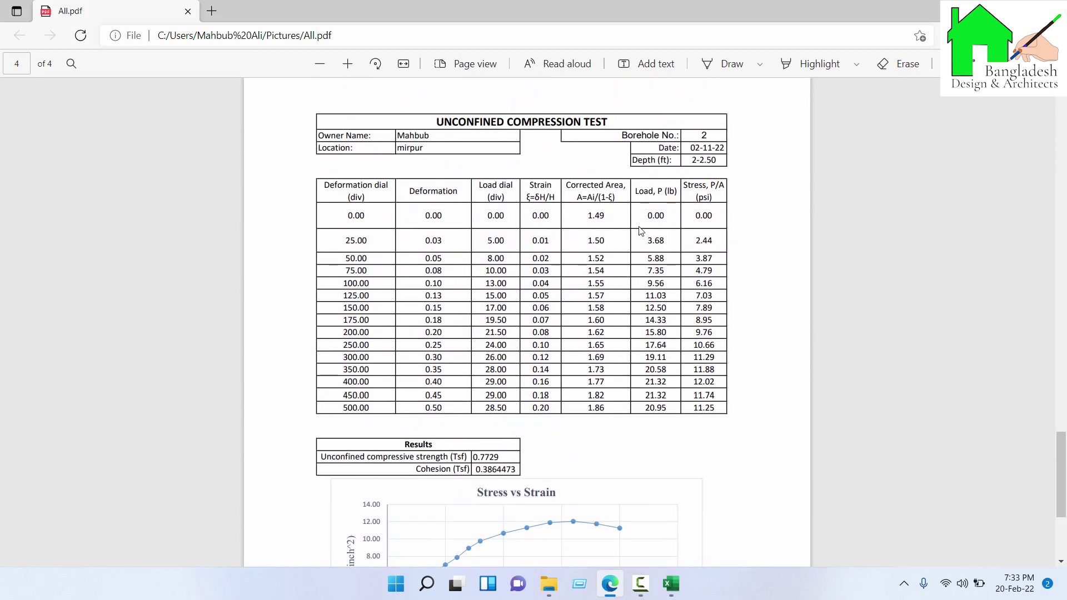
key("alt+F4")
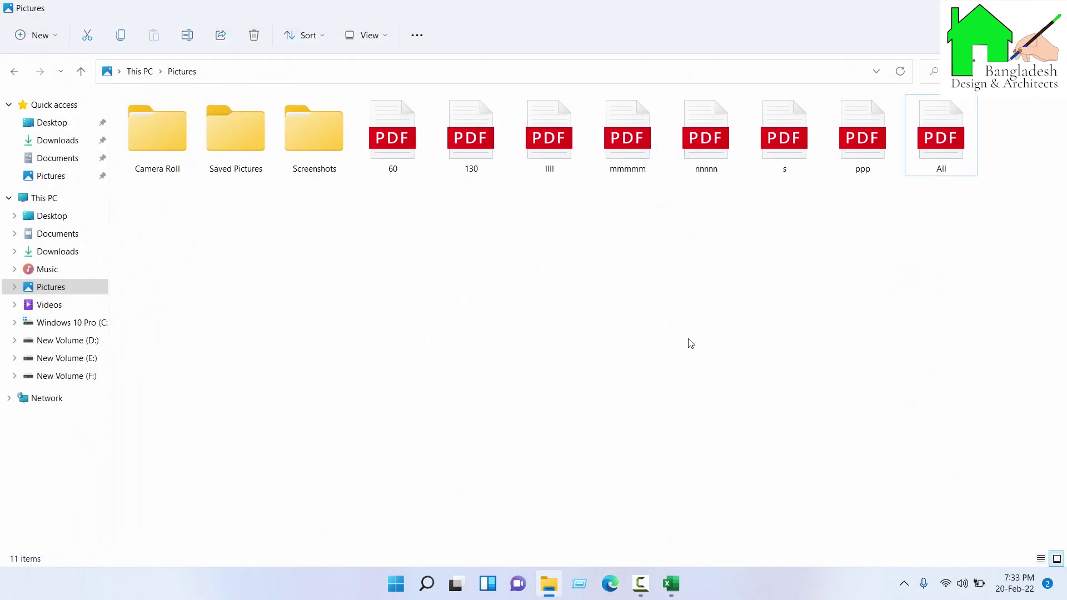
- Switch to Excel and open the LIQUIFACTION sheet
left_click(670, 583)
left_click(655, 494)
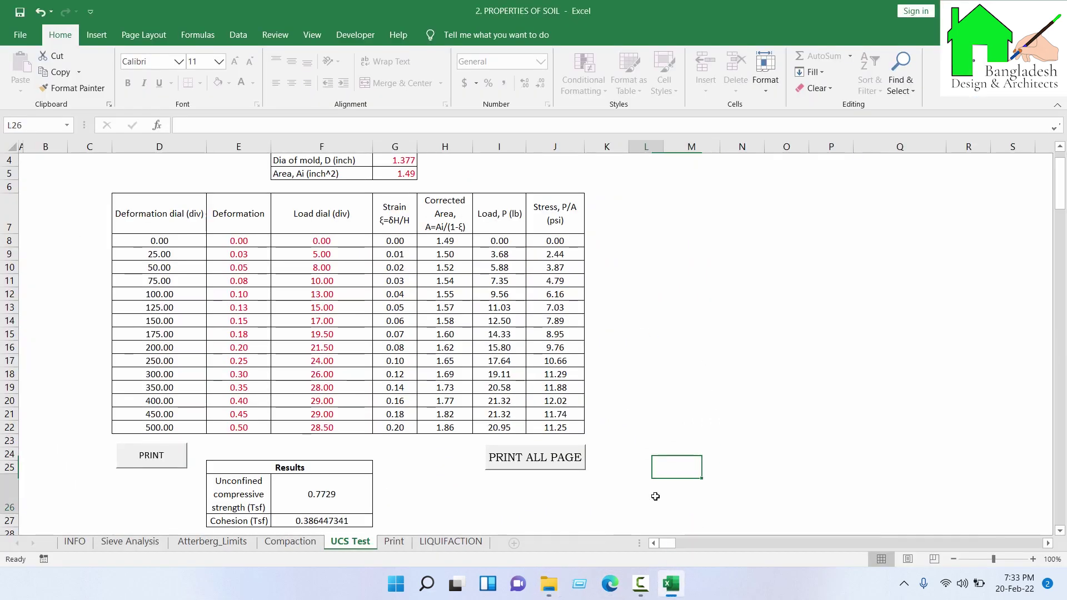
left_click(453, 543)
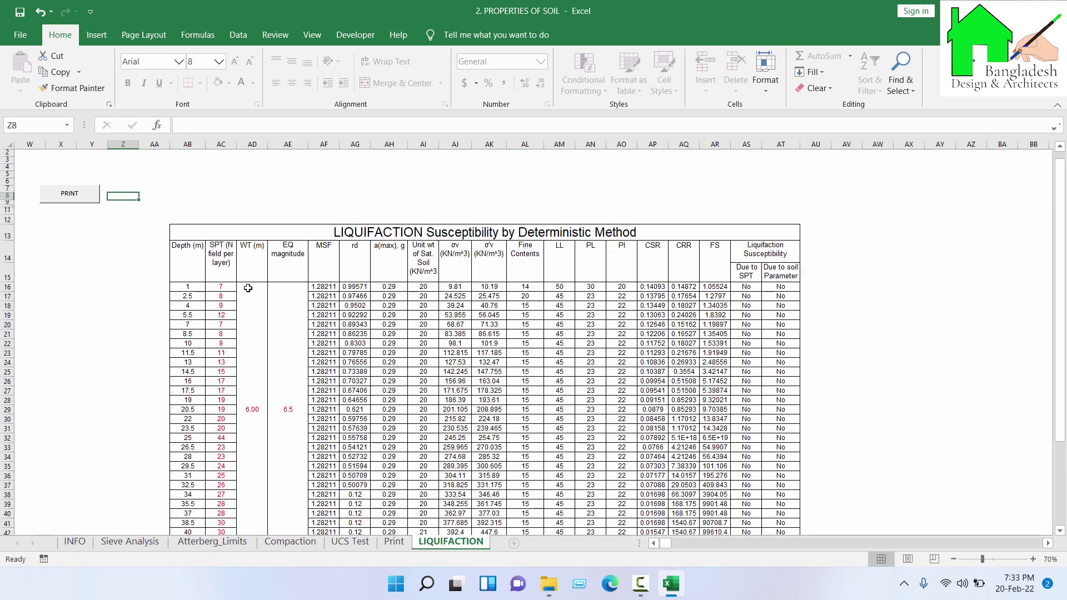
left_click(358, 207)
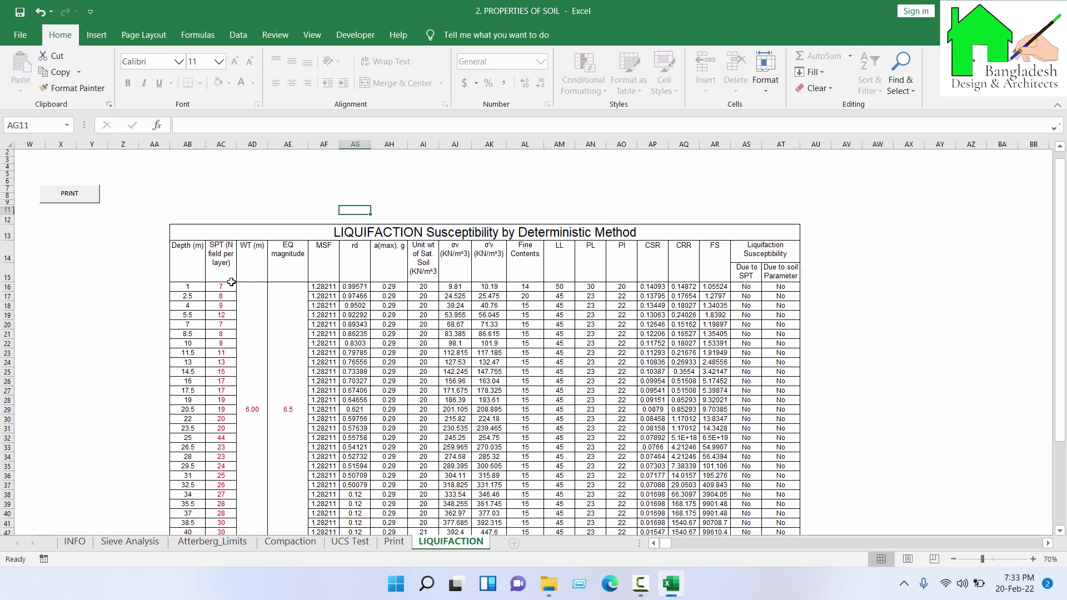
- Go through the SPT N values per layer in the liquefaction susceptibility table
scroll(244, 256, "down", 2)
left_click(232, 243)
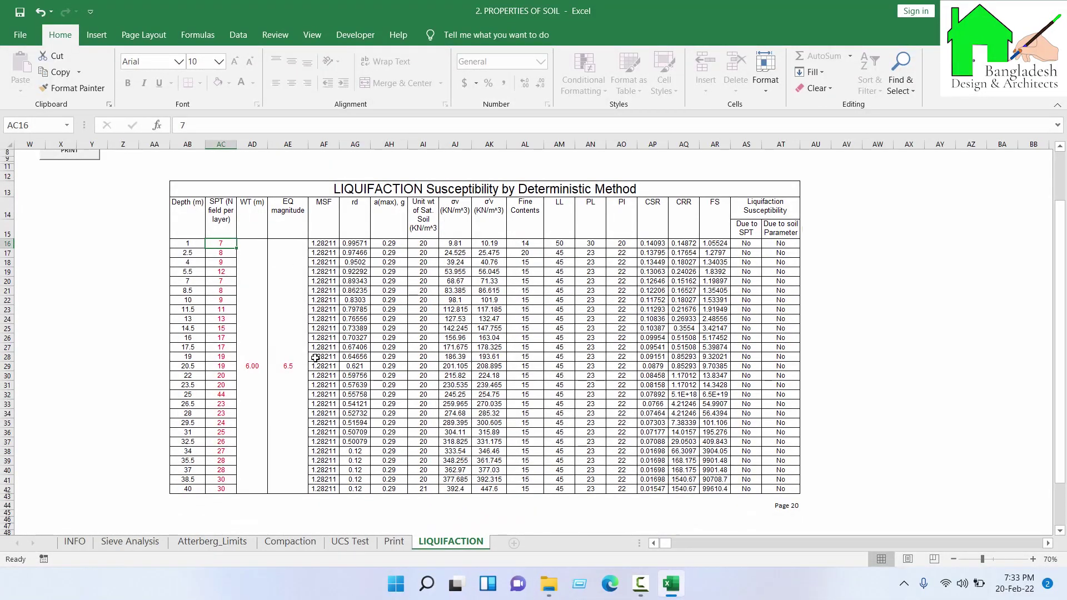
left_click(211, 271)
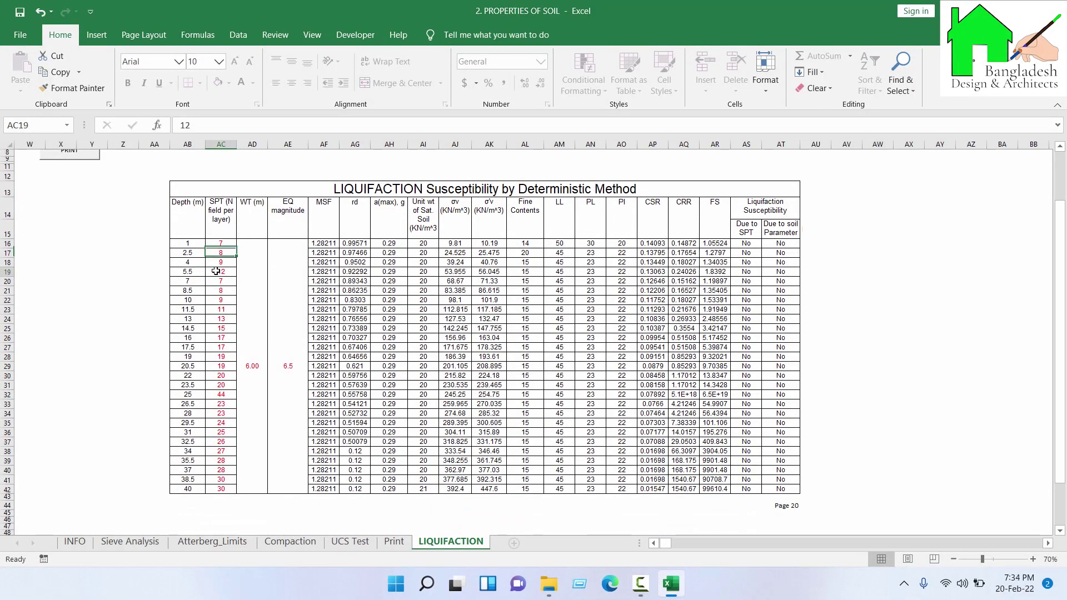
left_click(214, 290)
left_click(216, 309)
left_click(220, 347)
left_click(218, 394)
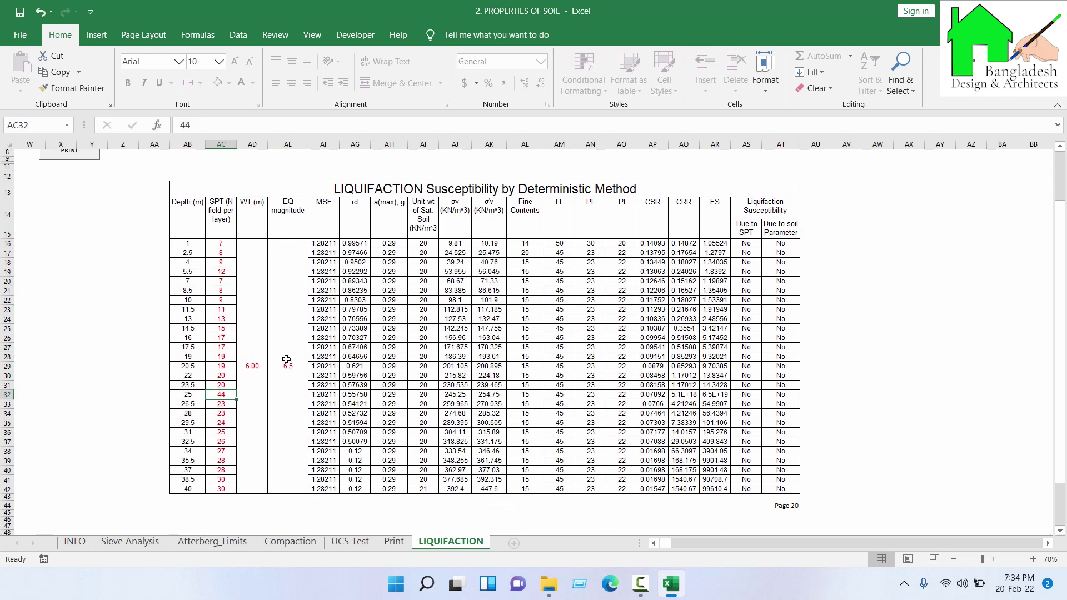
- Set the earthquake (EQ) magnitude in the liquefaction table to 7
left_click(294, 341)
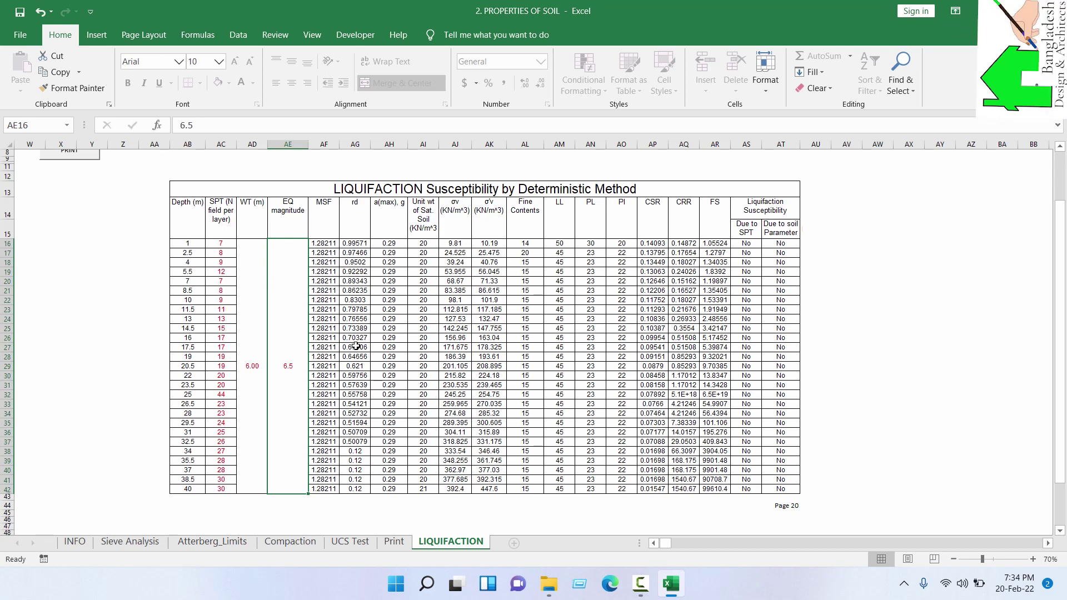
type("7")
key("Return")
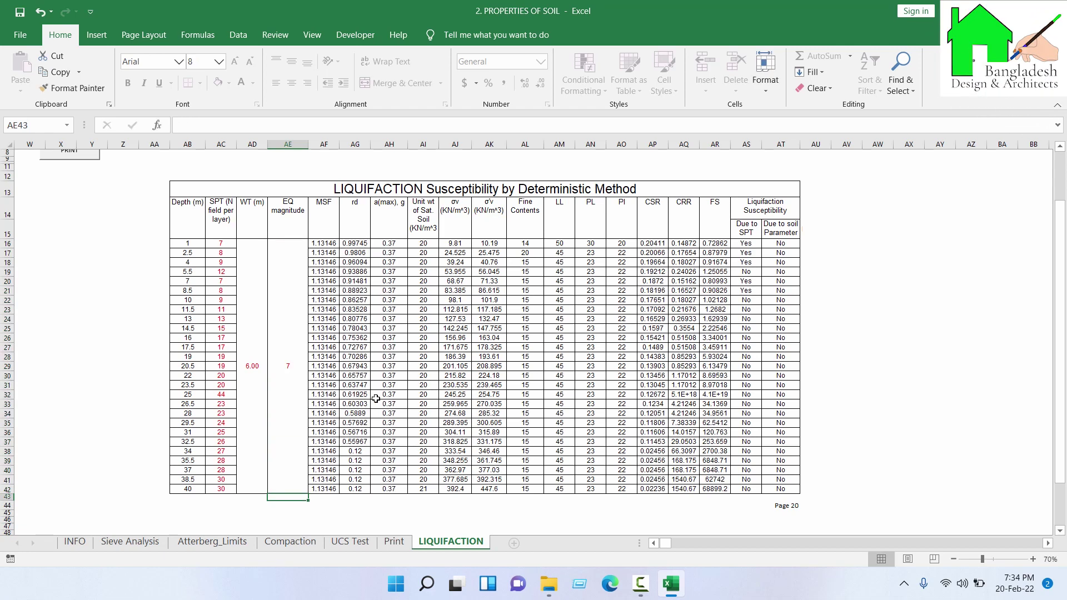
- Try an earthquake magnitude of 7.5 in the liquefaction table and set it back to 7
double_click(278, 374)
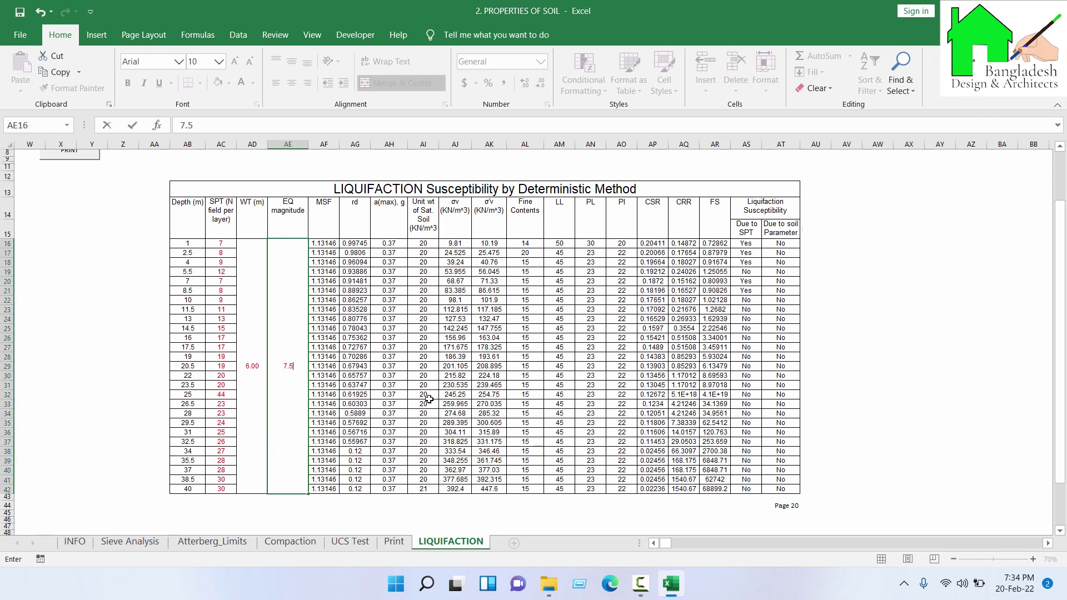
key("Return")
double_click(274, 361)
key("BackSpace")
key("BackSpace")
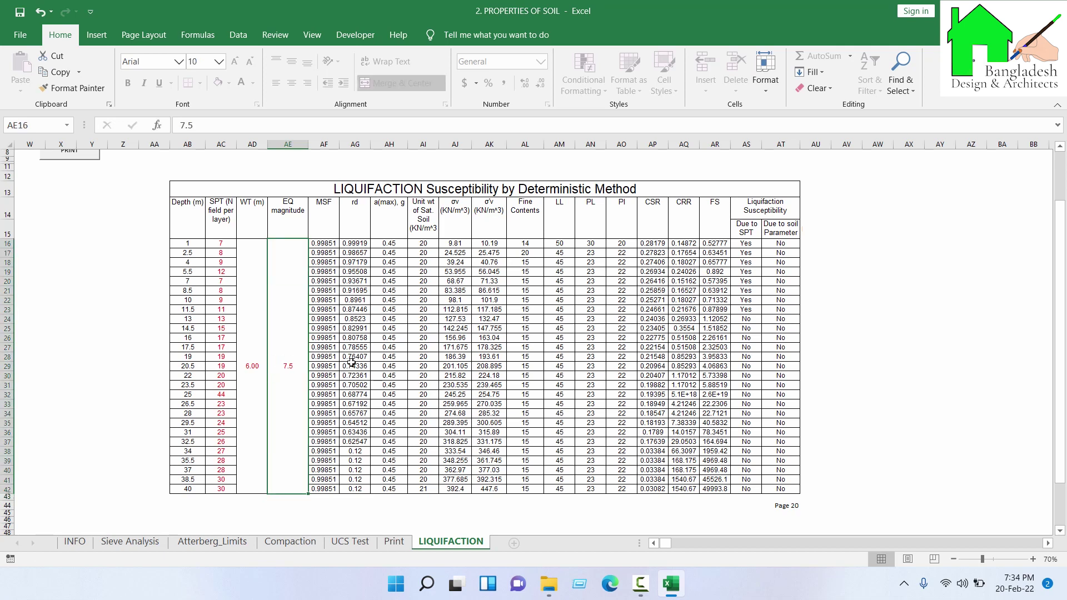
key("Return")
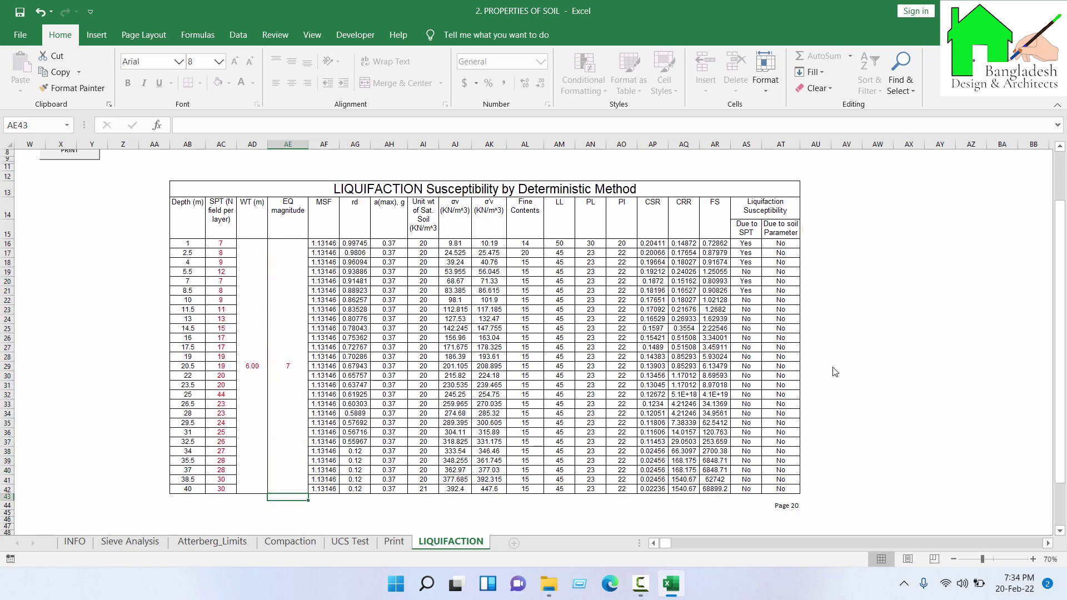
- Review the LL and PL columns and the SPT-based susceptibility results in the liquefaction table
key("Up")
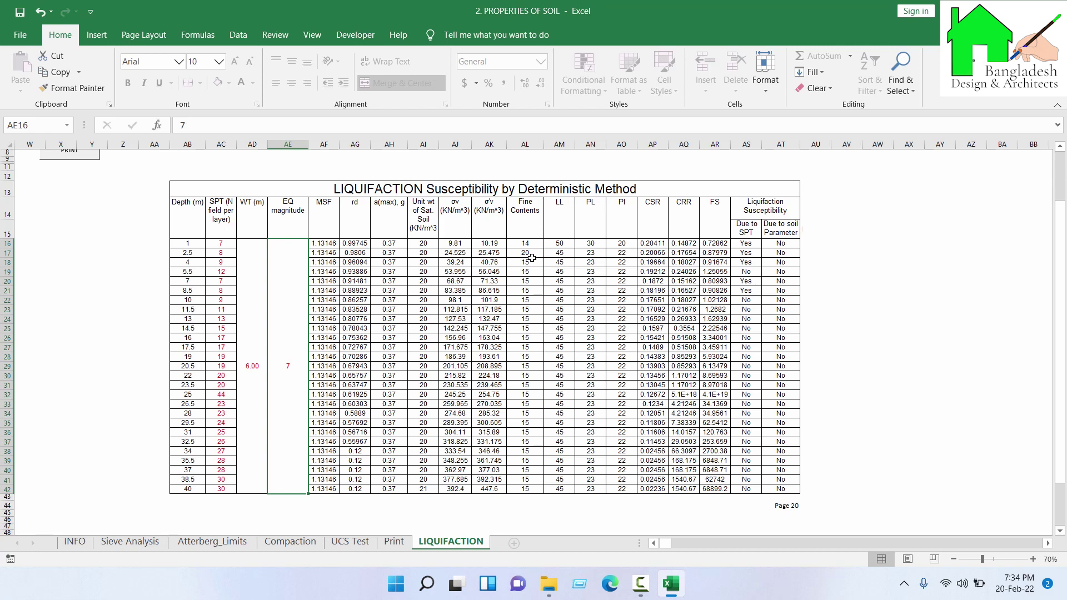
left_click(559, 243)
left_click(589, 243)
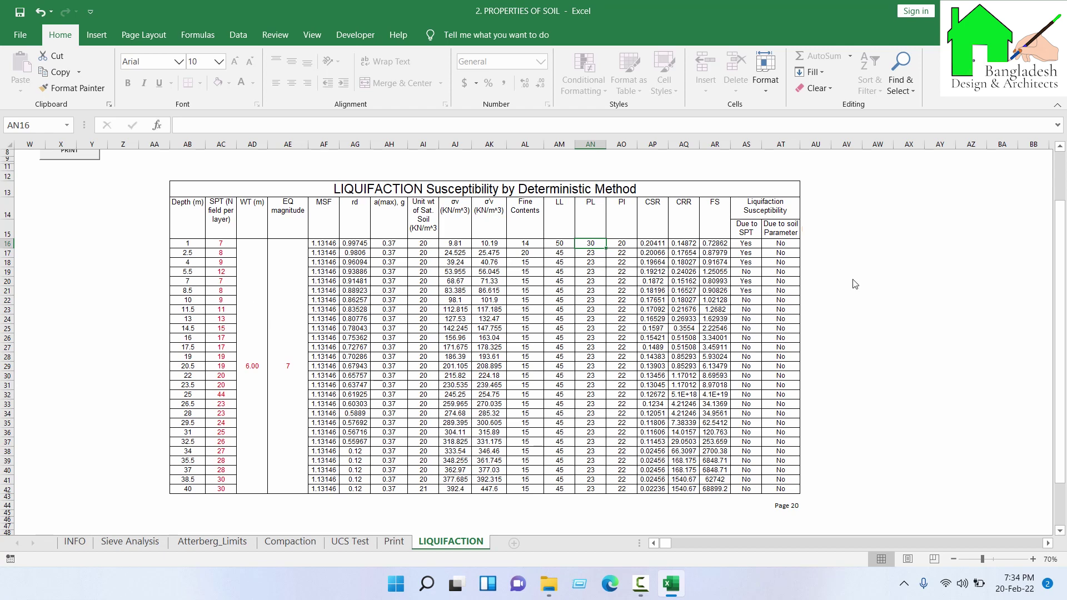
left_click(745, 262)
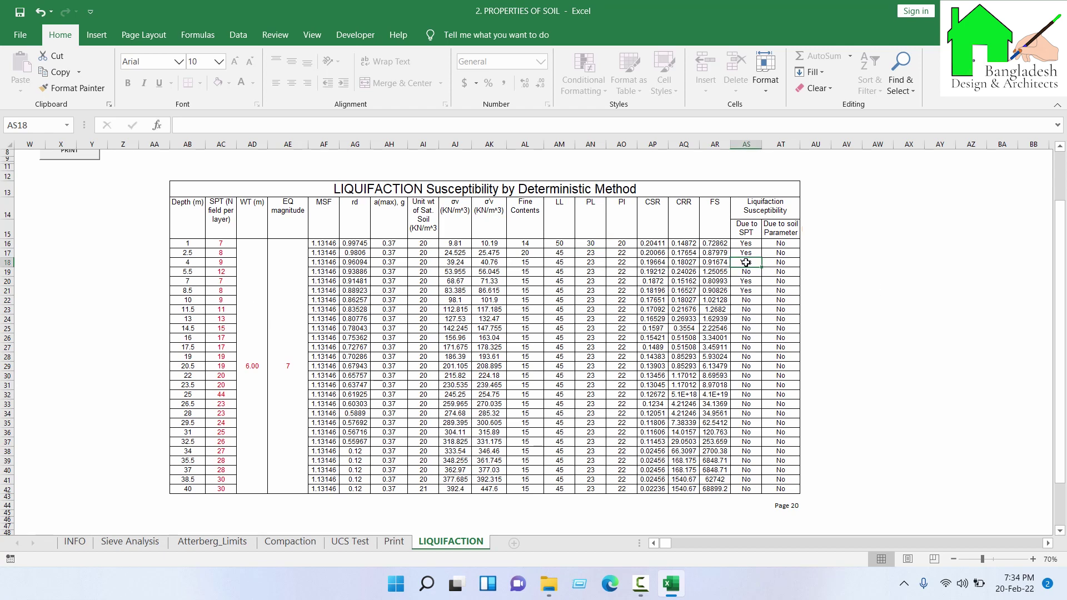
left_click(750, 275)
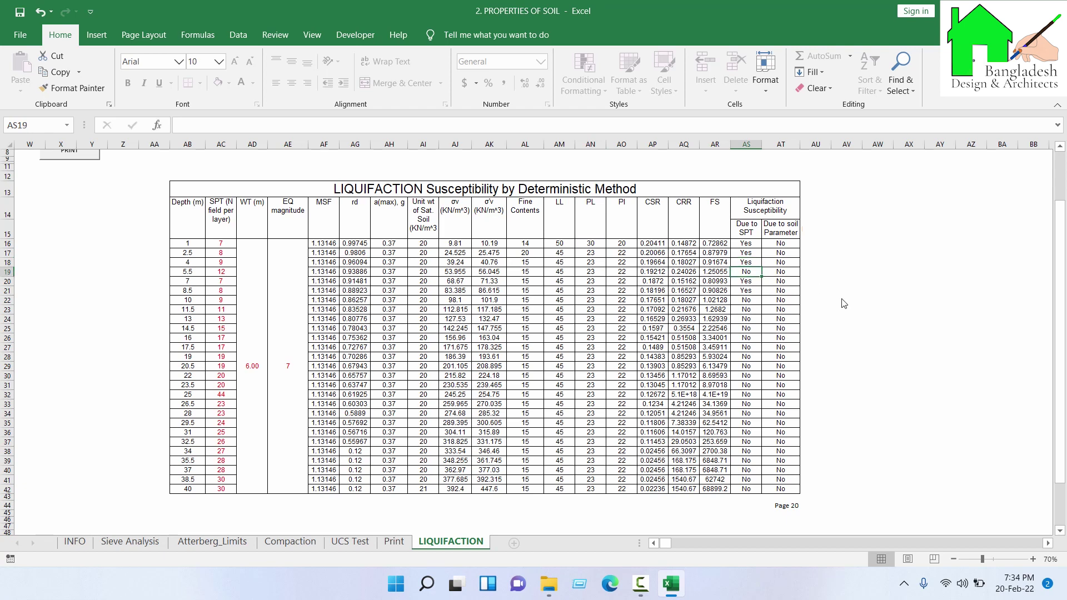
- Print the liquefaction susceptibility table to a PDF named LLLLL in the Pictures folder
scroll(133, 228, "up", 1)
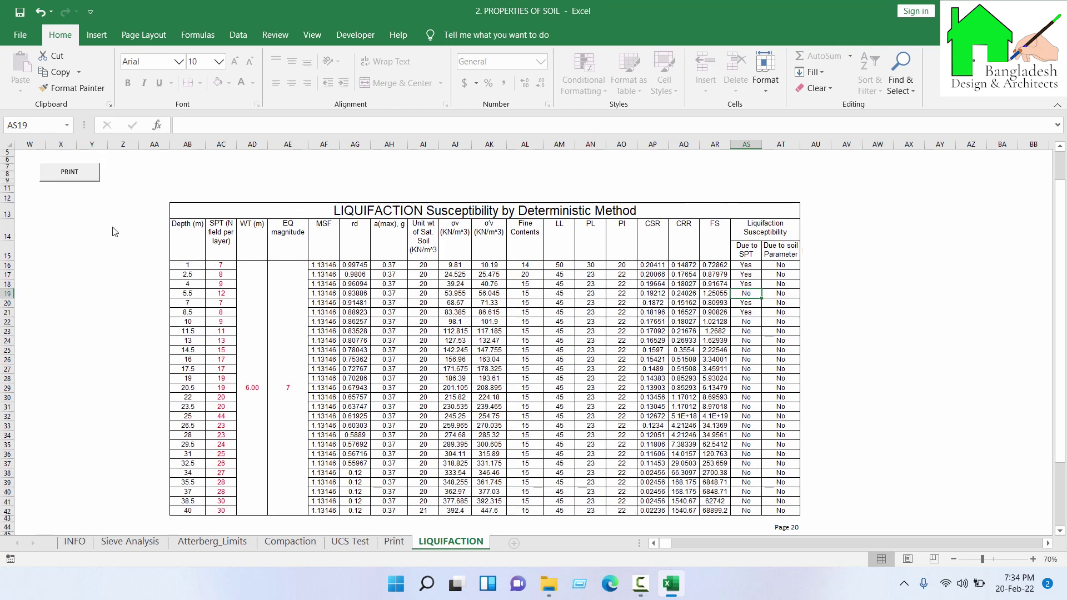
left_click(68, 172)
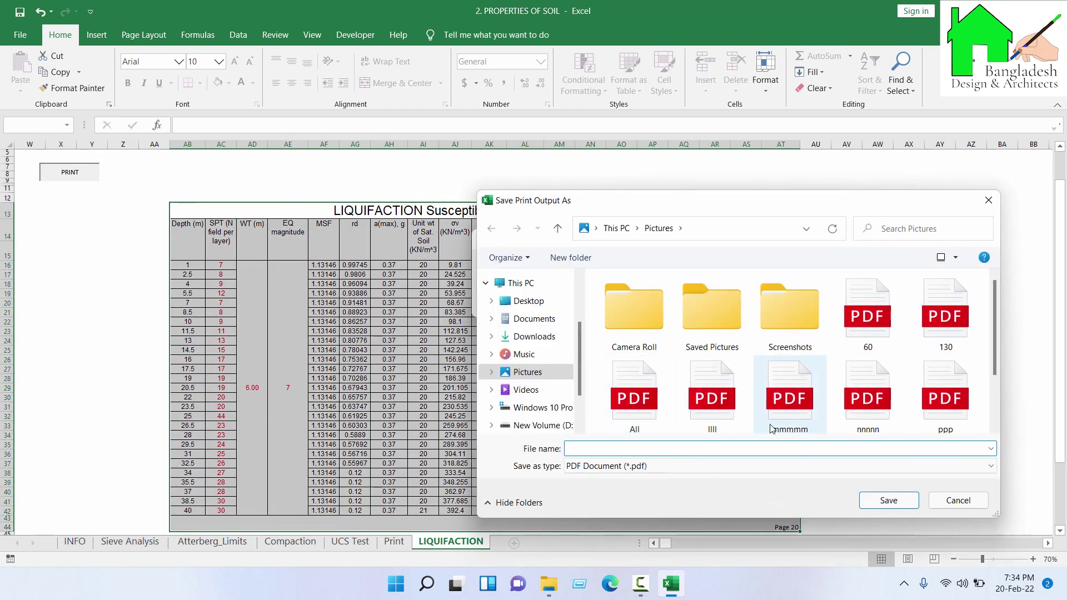
type("LIQU")
left_click(872, 501)
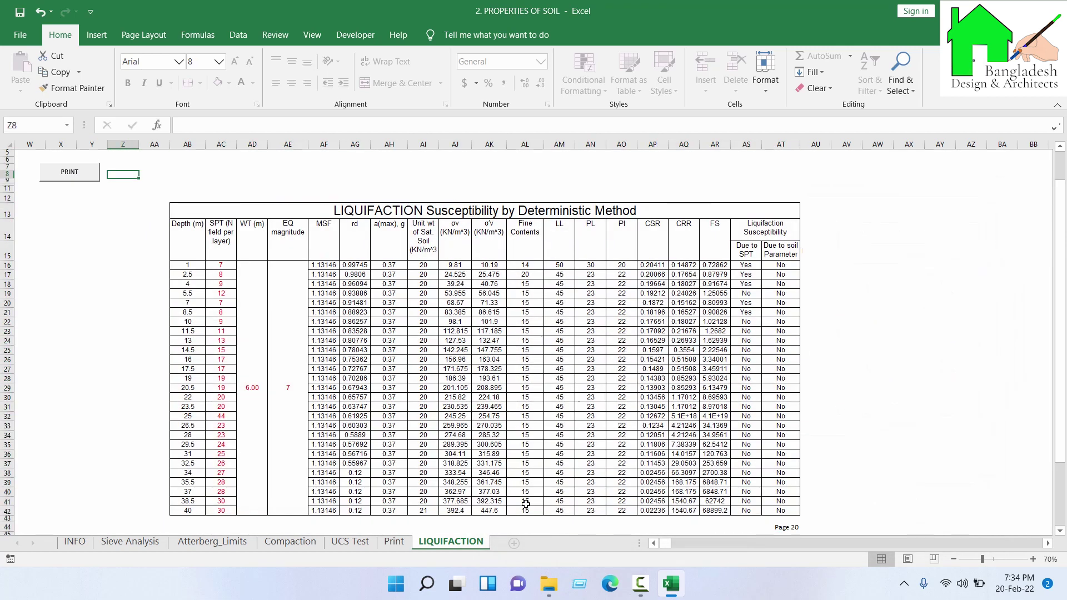
- Switch to File Explorer, open the LLLLL PDF from the Pictures folder, review its liquefaction table and close it
left_click(548, 584)
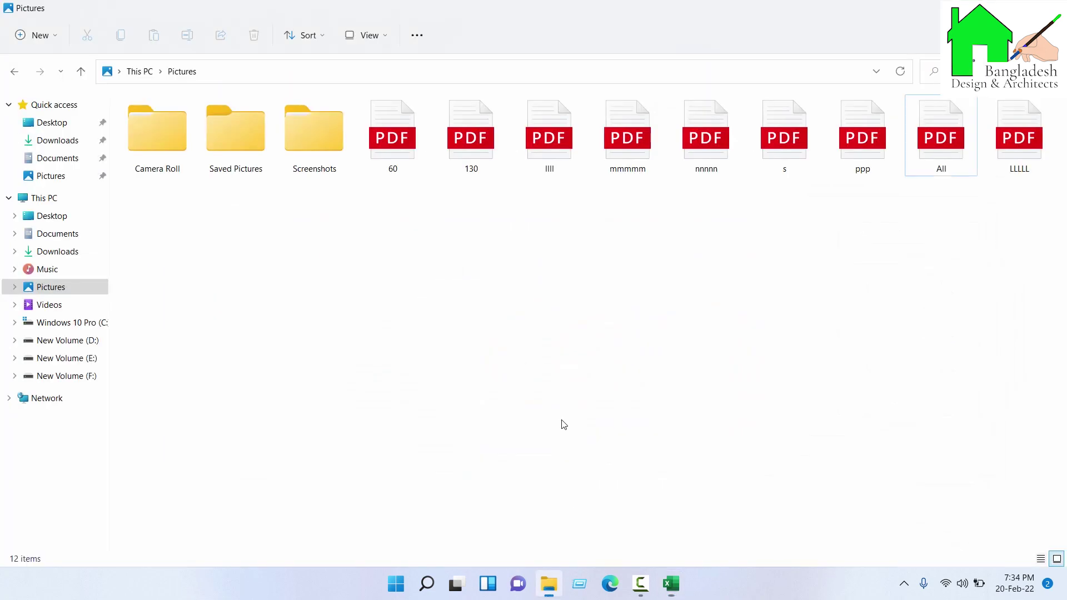
double_click(1037, 167)
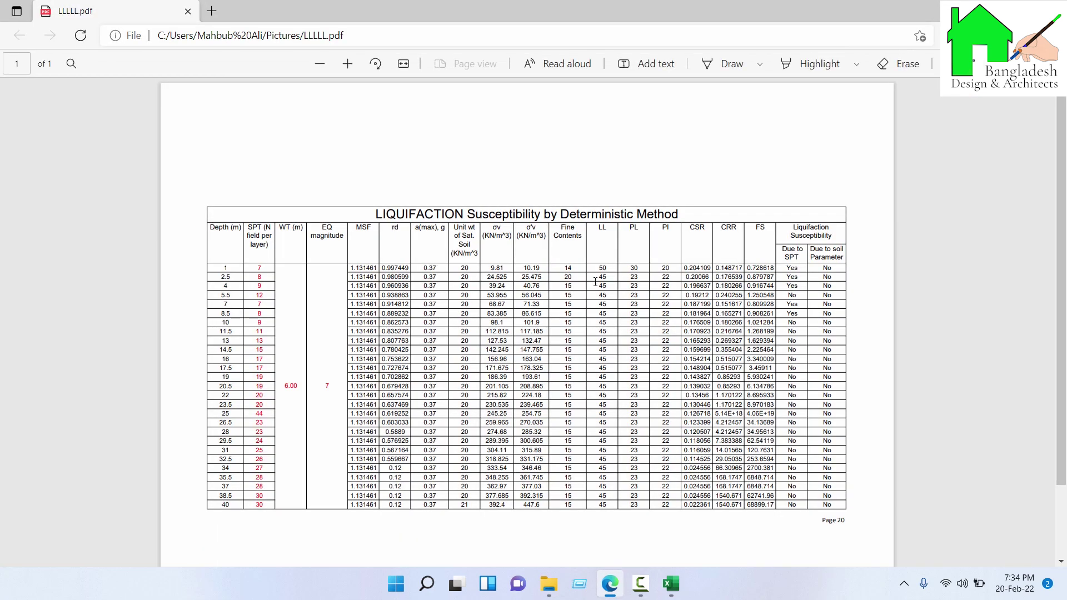
scroll(597, 287, "down", 2)
scroll(700, 365, "up", 2)
scroll(670, 407, "down", 2)
key("alt+F4")
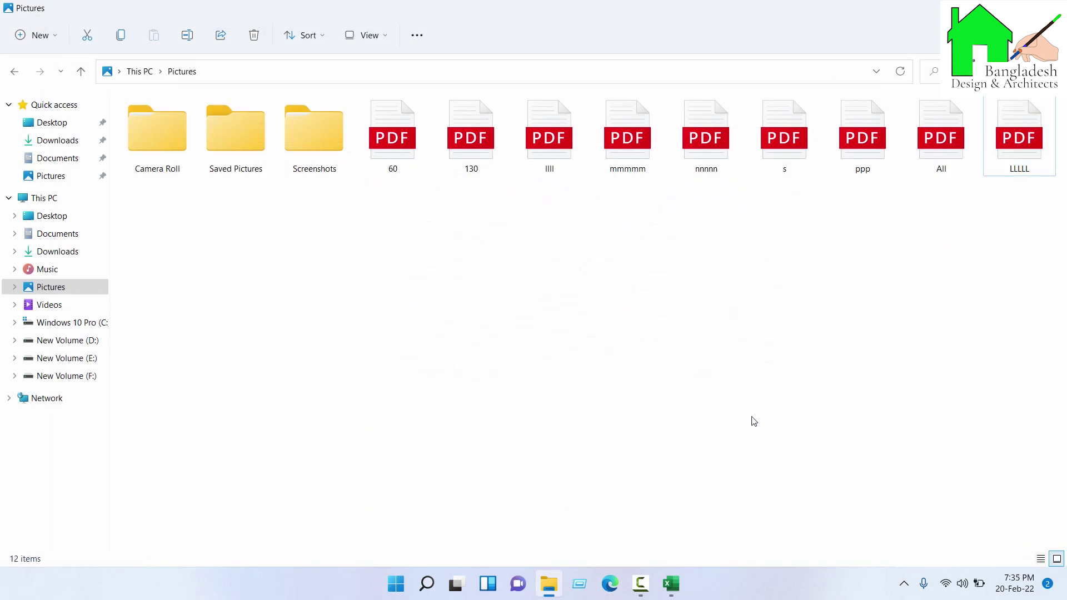
- Switch back to the soil properties workbook in Excel and open the INFO sheet
key("alt+Tab")
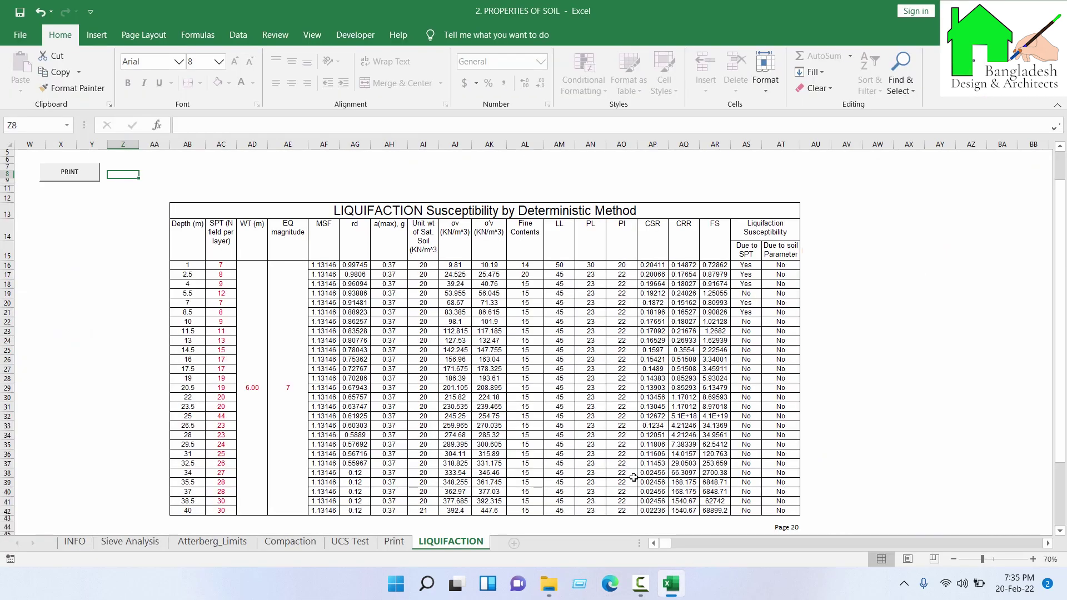
left_click(75, 542)
left_click(516, 415)
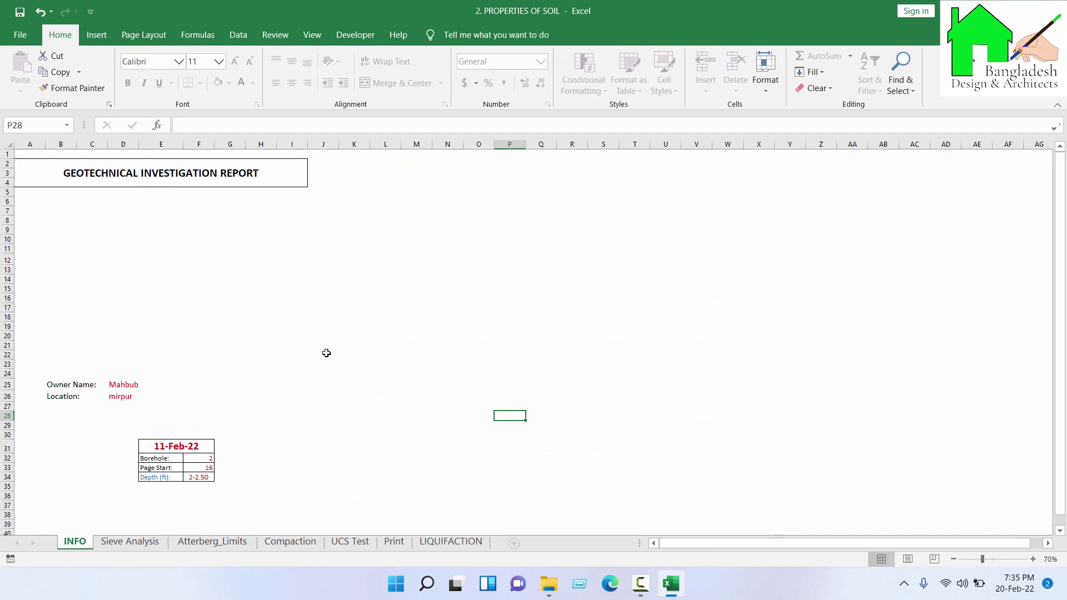
left_click_drag(541, 446, 509, 447)
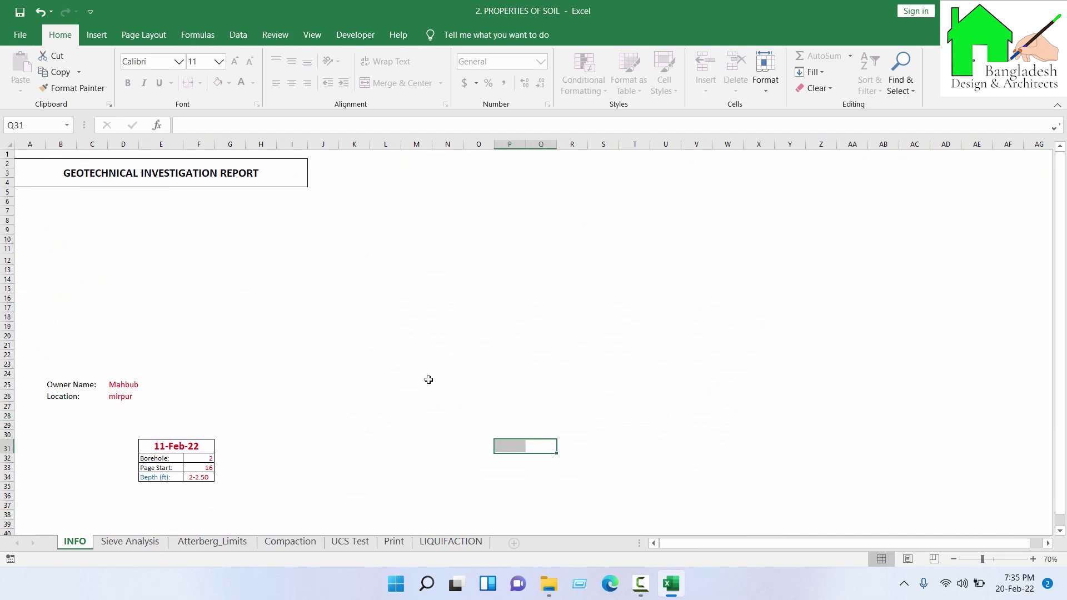
left_click(438, 434)
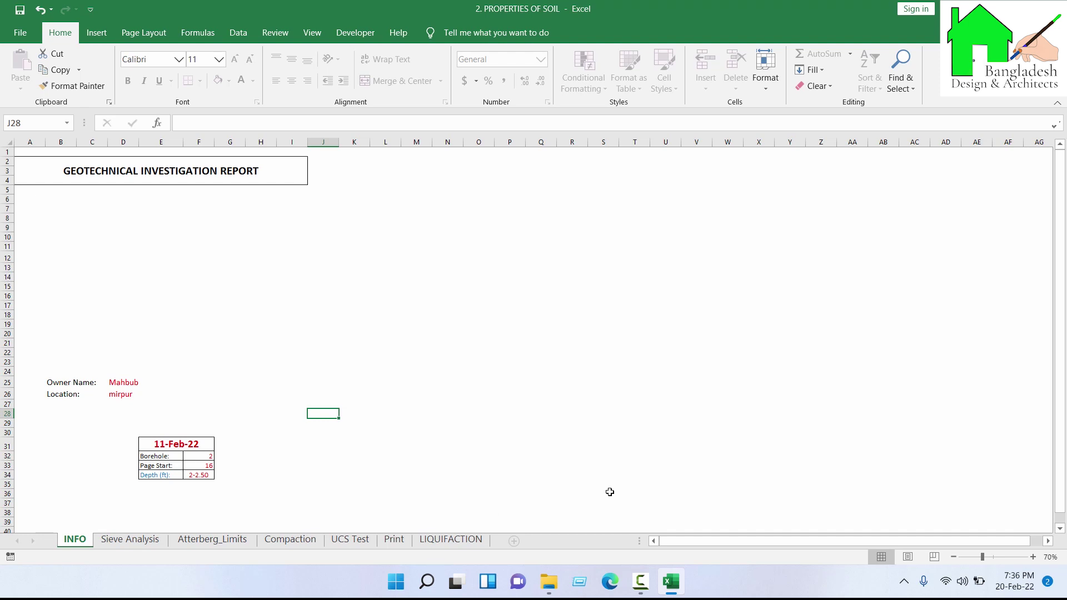
- Switch to Microsoft Edge, go to bd-engr.com, and open and browse its SHOP page
left_click(614, 582)
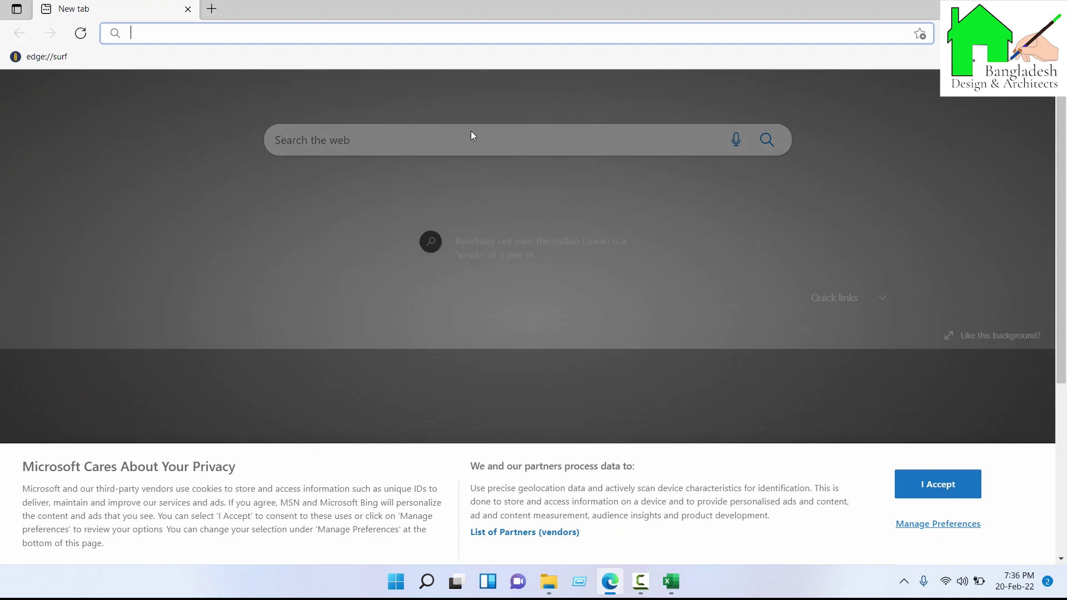
type("bd")
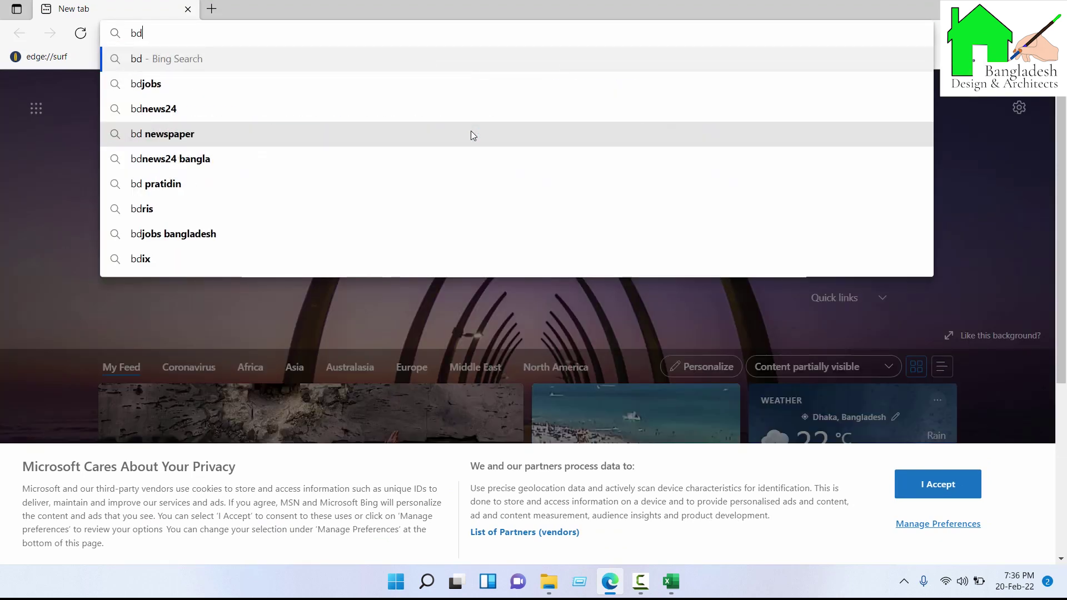
type("-eng")
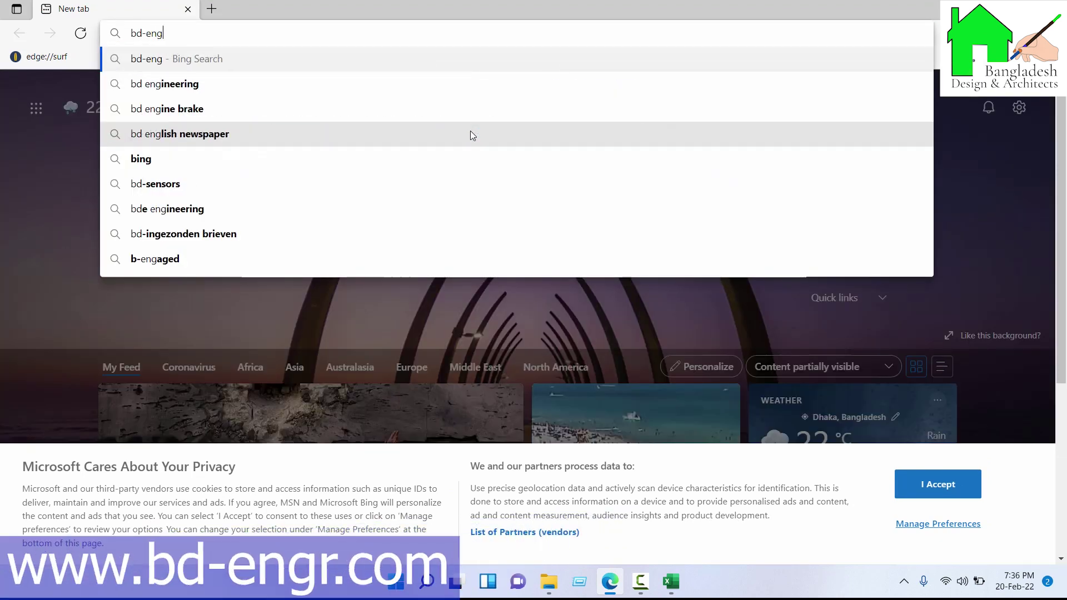
type("r.com")
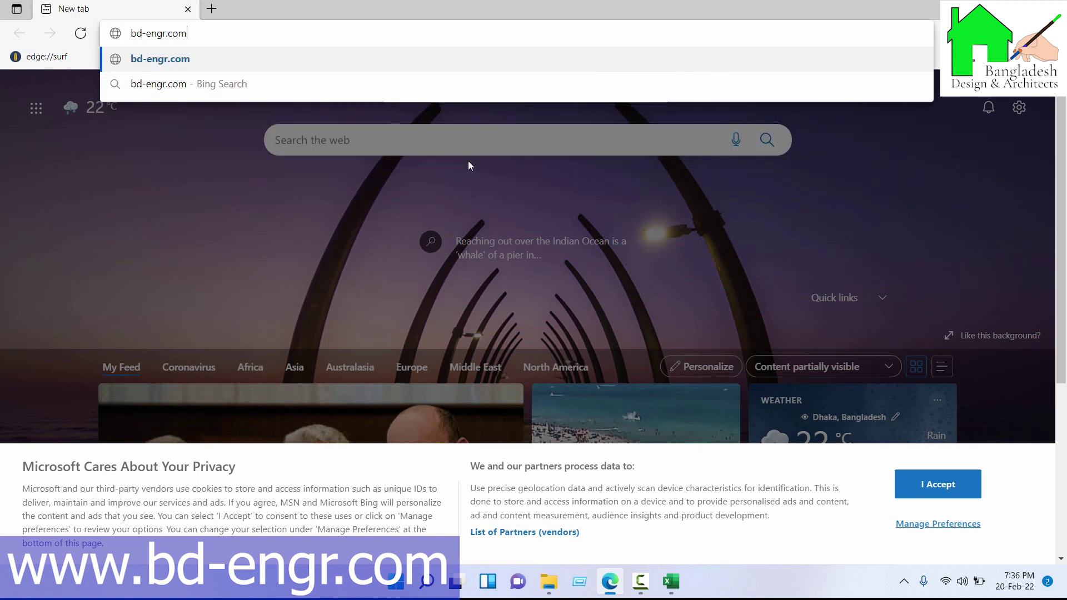
key("Return")
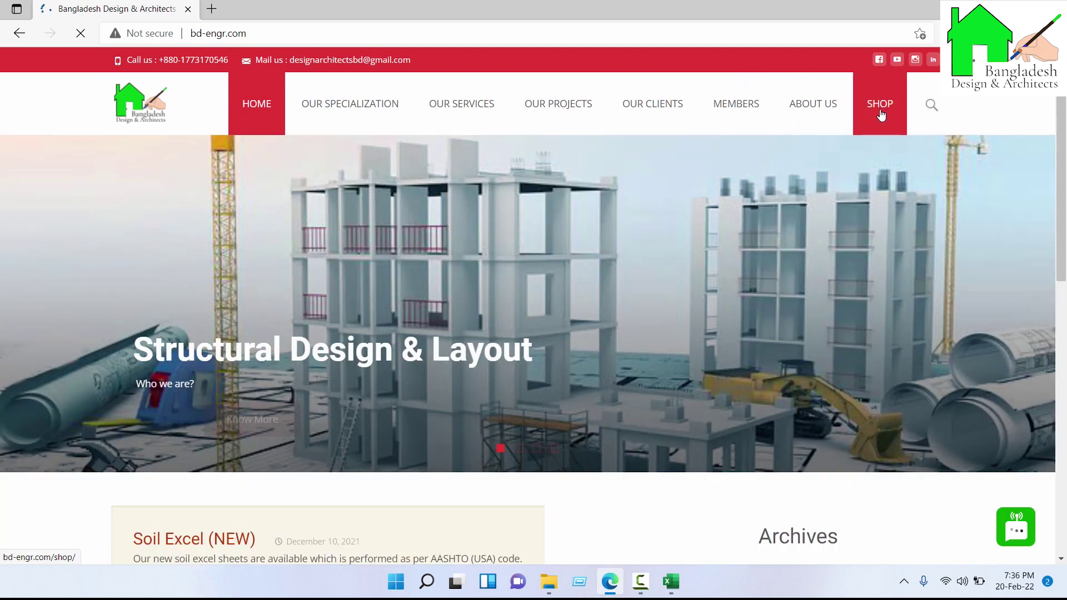
left_click(877, 117)
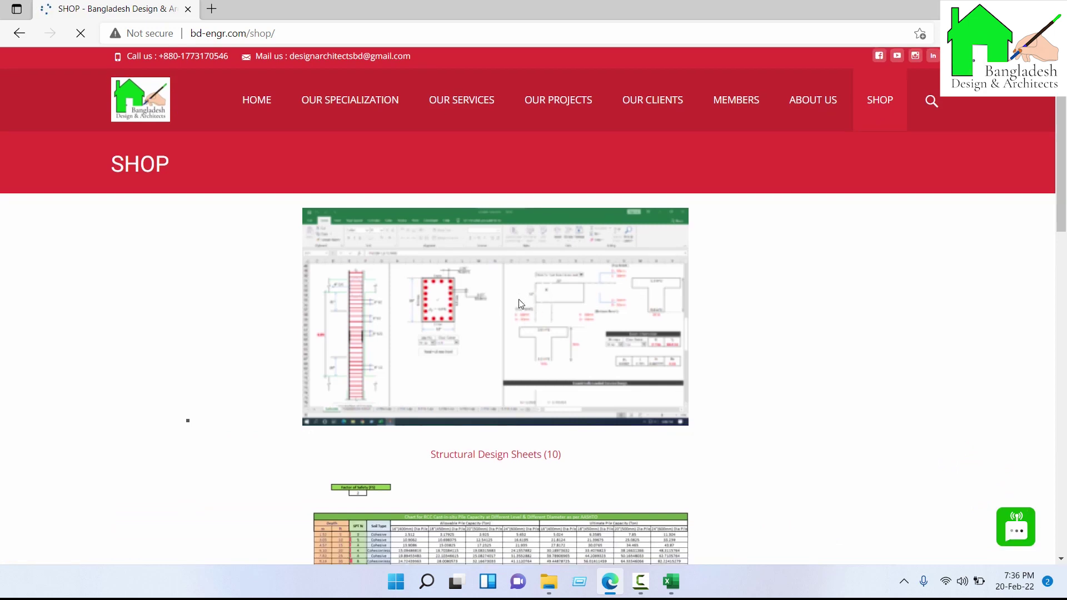
scroll(523, 298, "down", 7)
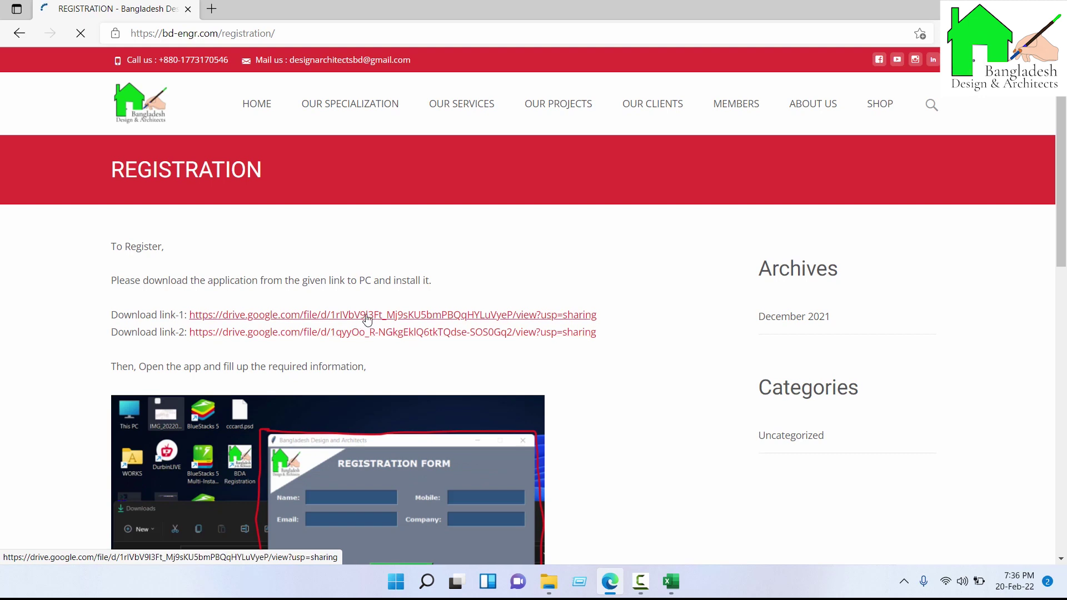
- Read the website's registration page covering the download links, registration form and code instructions, and dismiss the chat popup
scroll(431, 296, "down", 2)
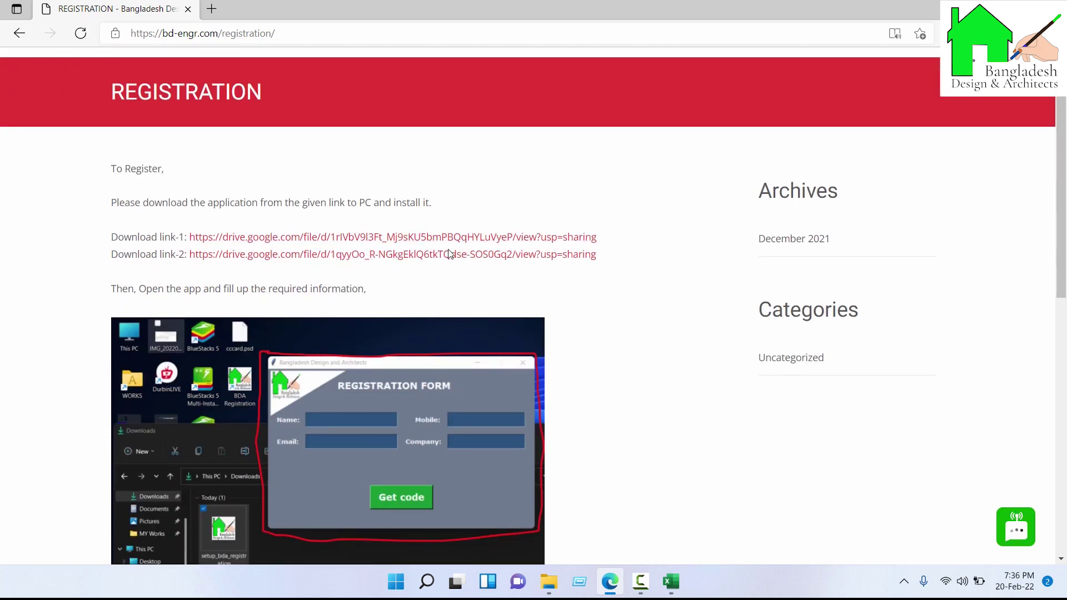
scroll(439, 307, "down", 2)
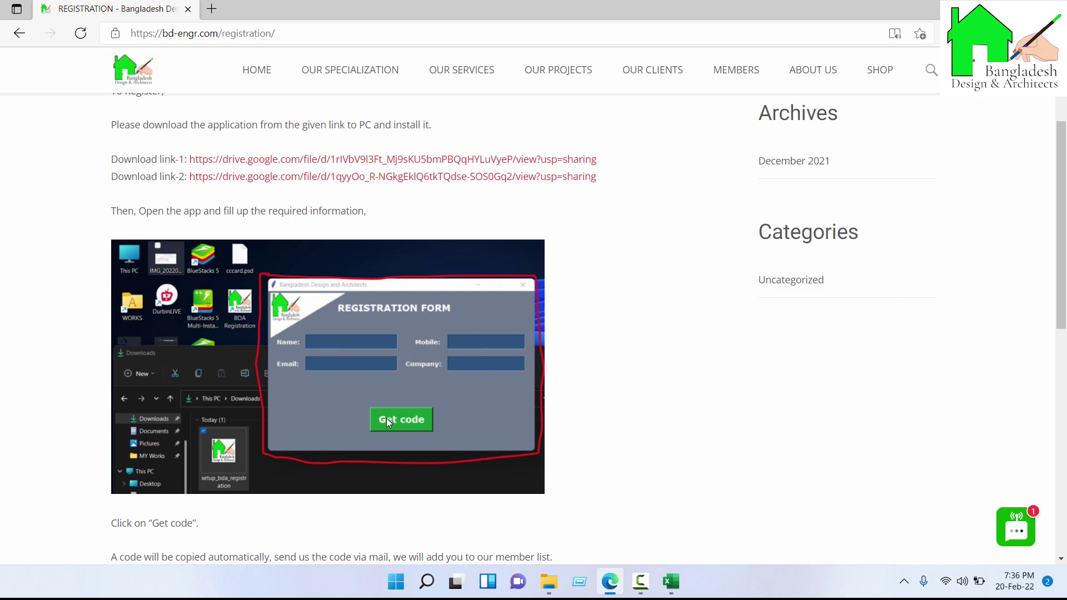
scroll(378, 395, "down", 3)
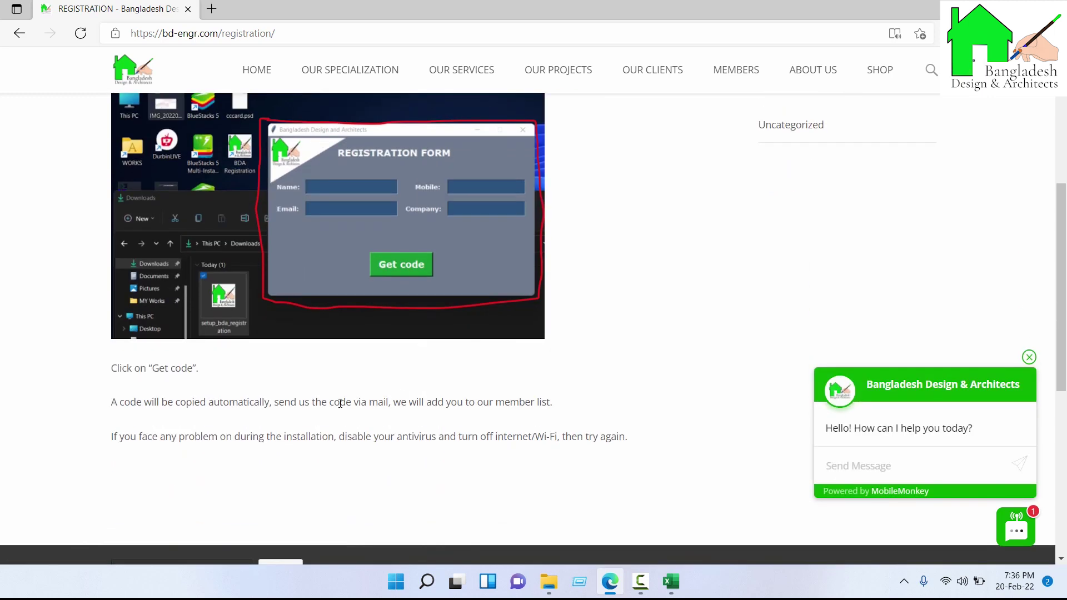
scroll(357, 403, "up", 1)
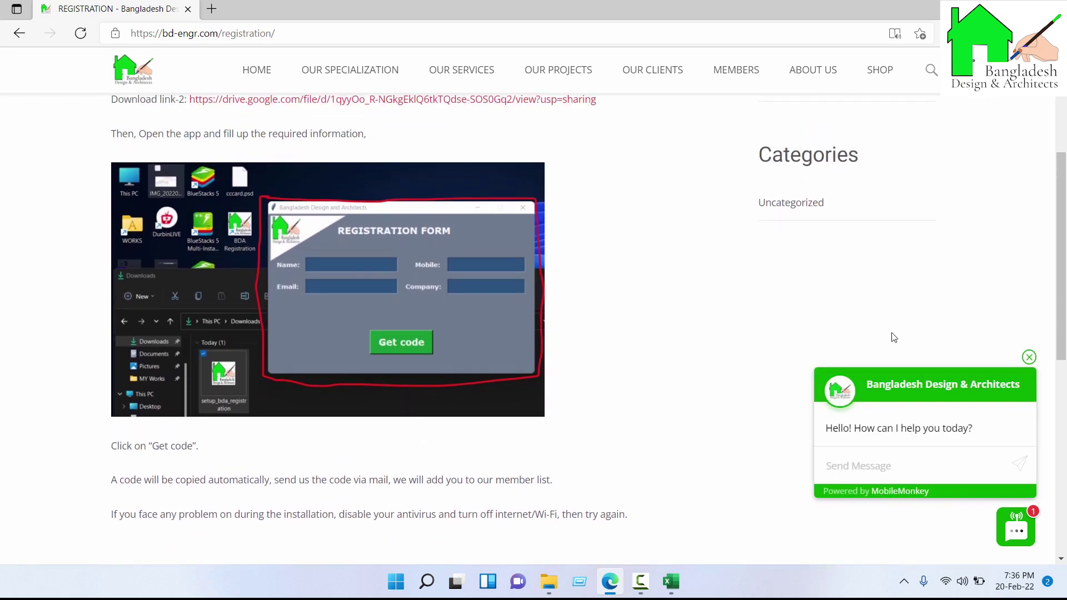
left_click(1030, 357)
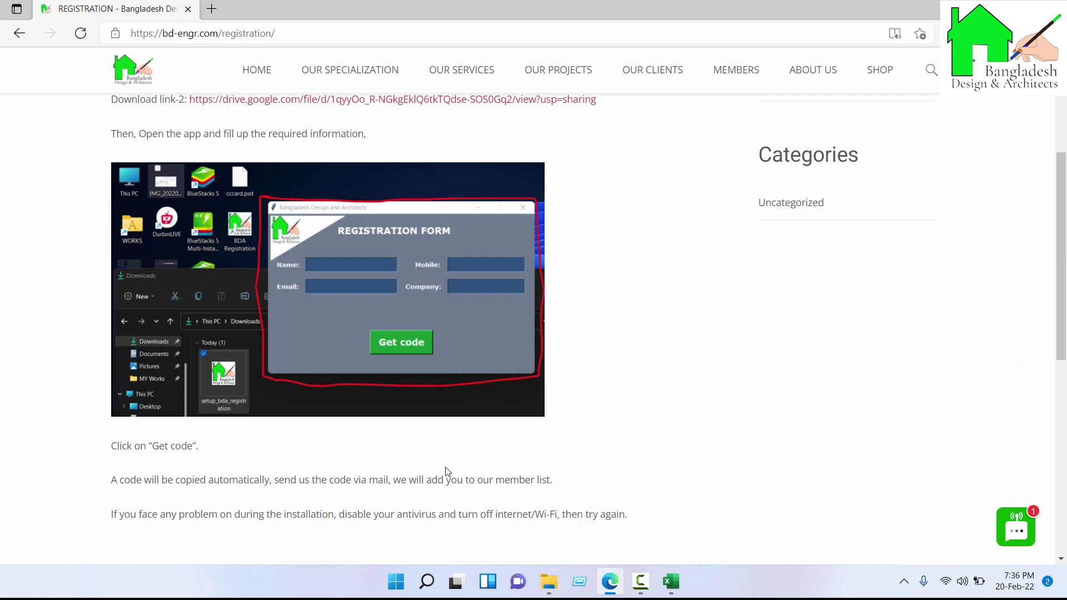
scroll(500, 476, "up", 1)
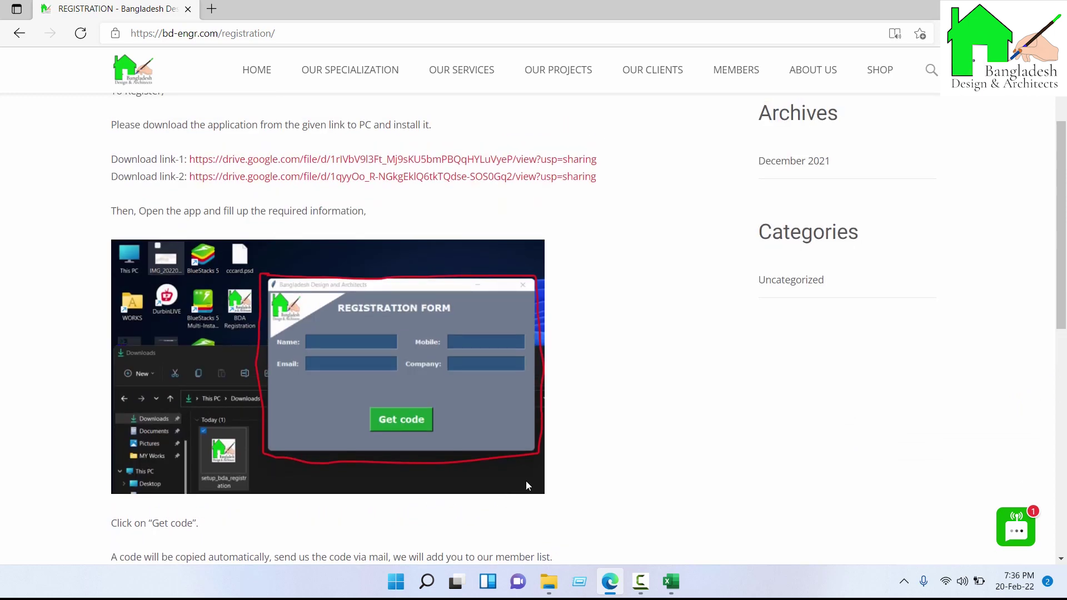
scroll(528, 489, "up", 1)
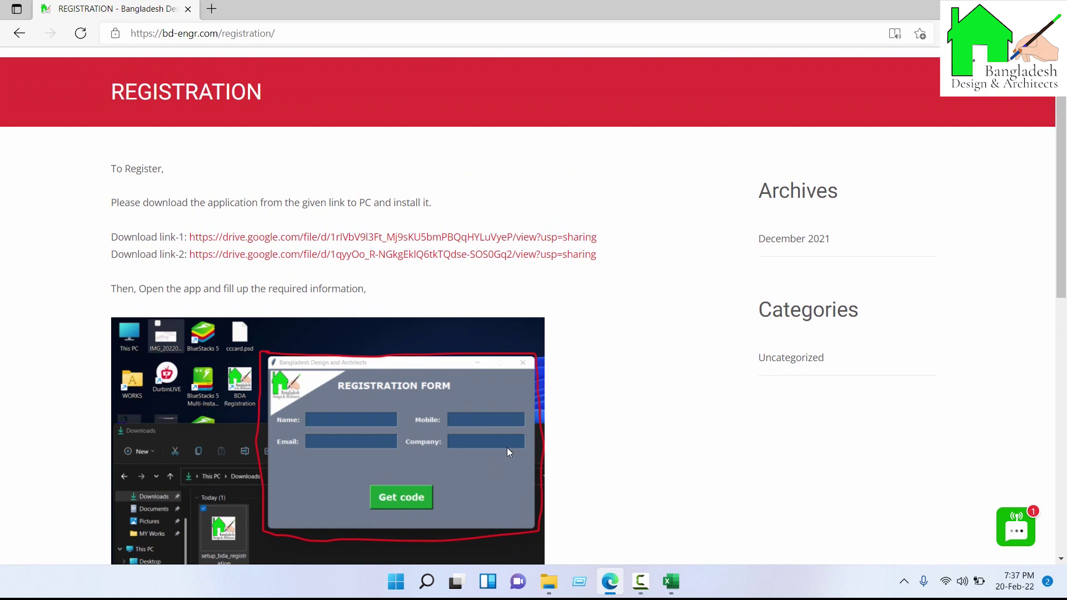
scroll(575, 475, "up", 1)
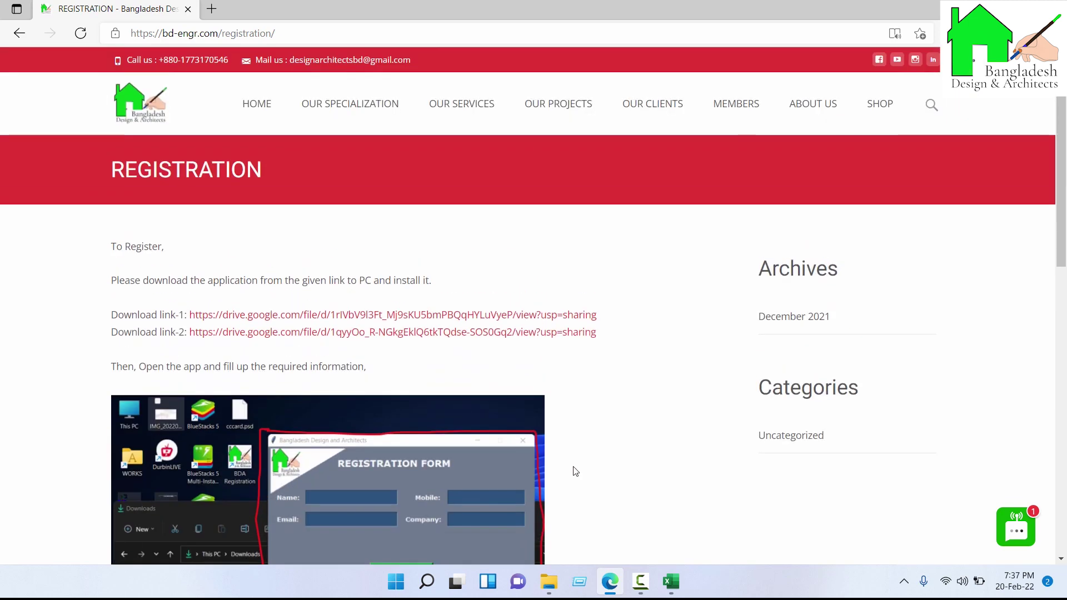
mouse_move(676, 582)
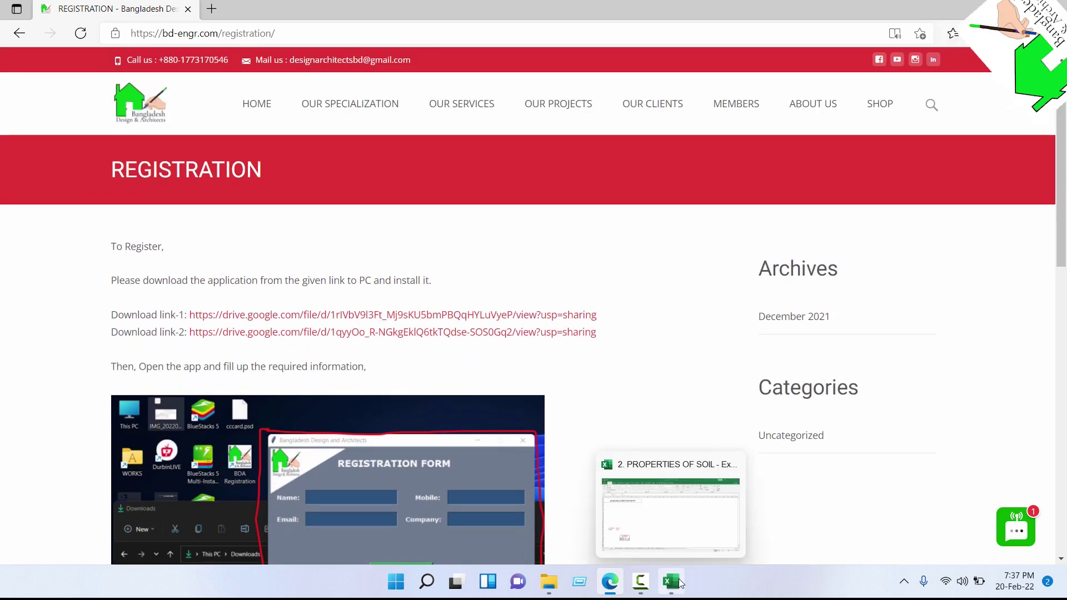
left_click(641, 581)
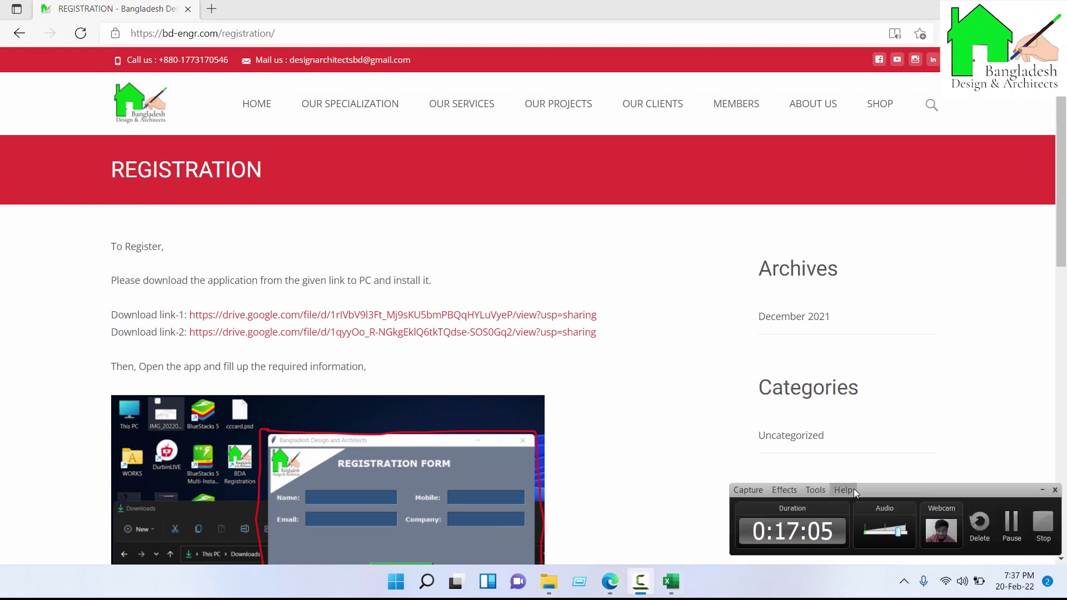